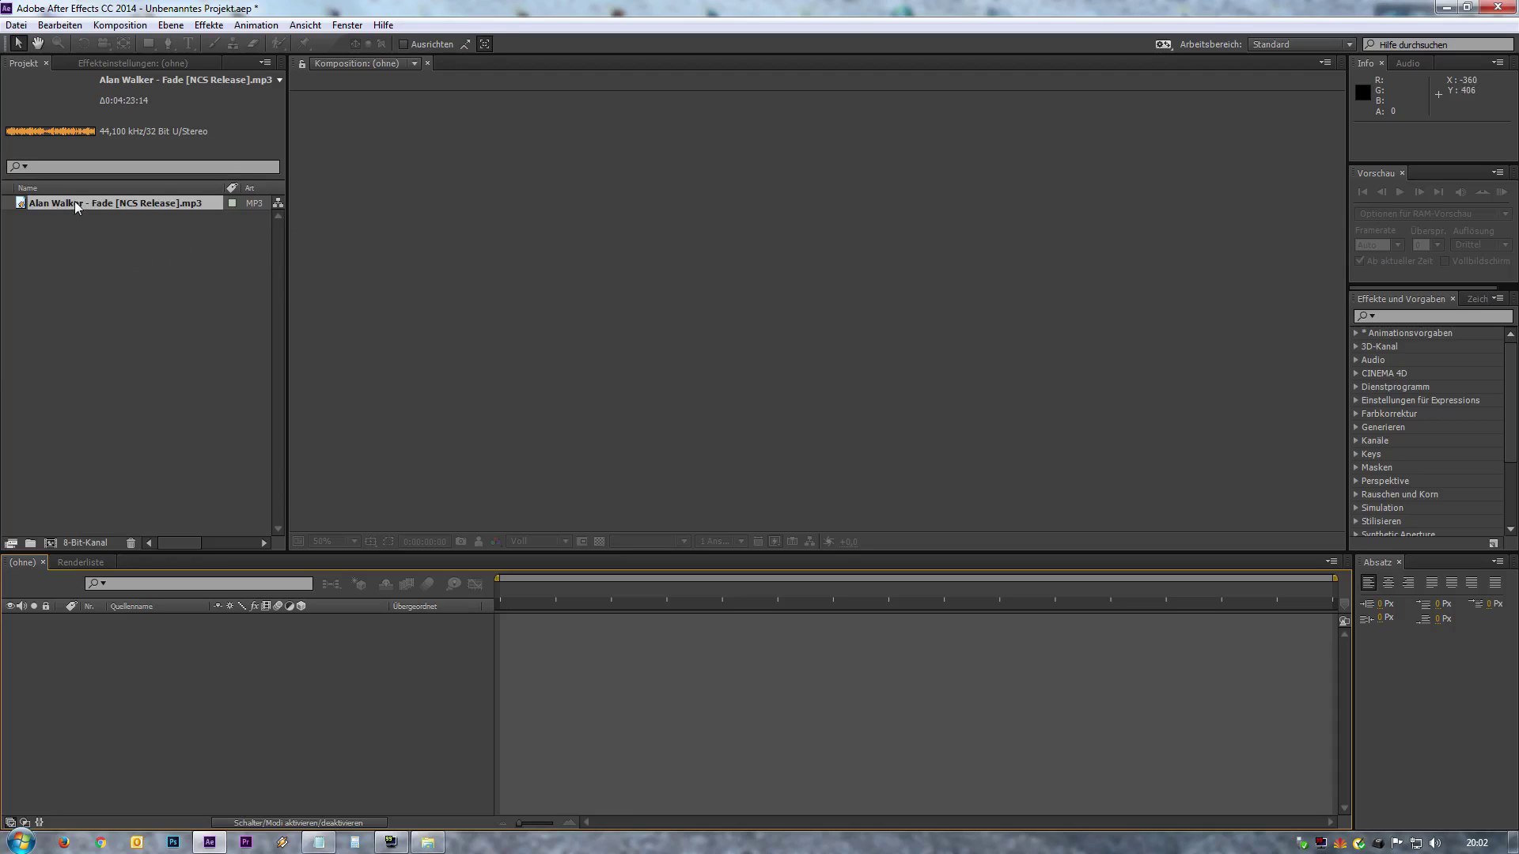
Create a composition from Alan Walker - Fade [NCS Release].mp3 with the song as its only layer.
drag(74, 201, 120, 665)
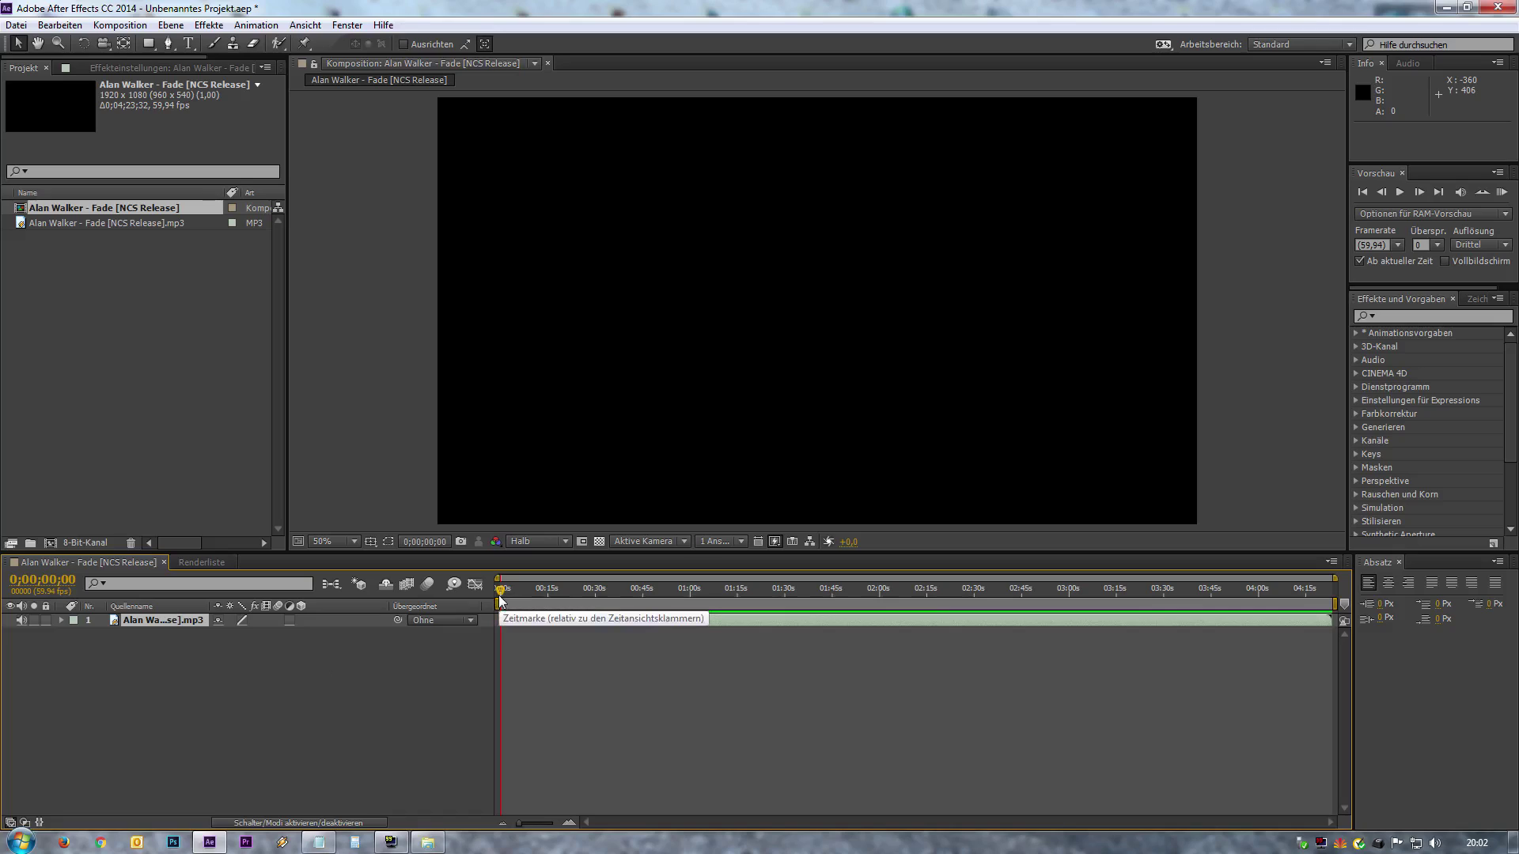
Preview the song from about 1:24 with a numpad-0 RAM preview, then select the mp3 layer.
drag(500, 601, 765, 613)
key(KP_0)
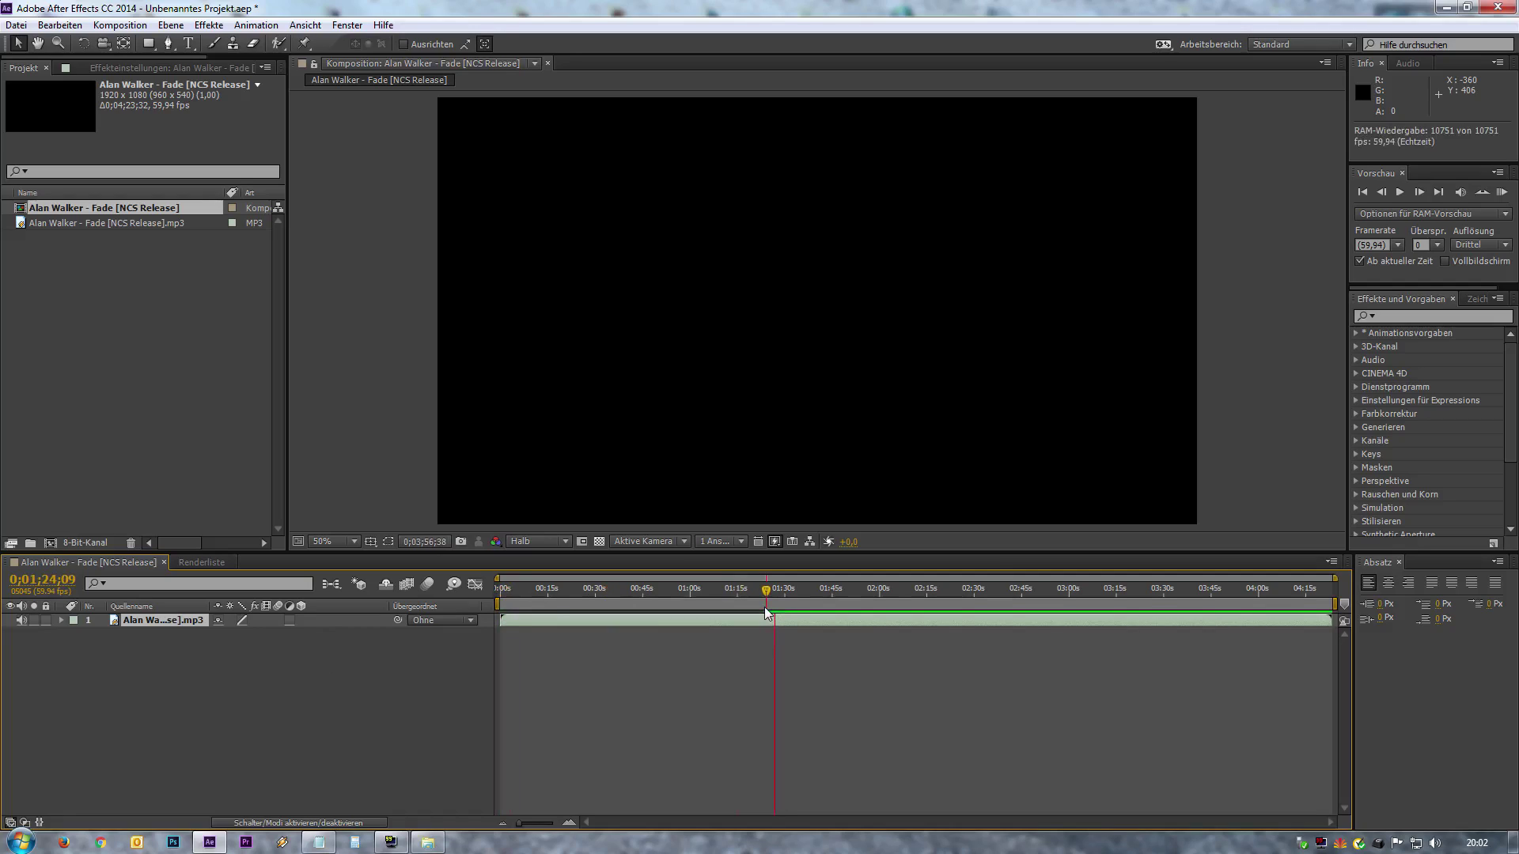
click(764, 606)
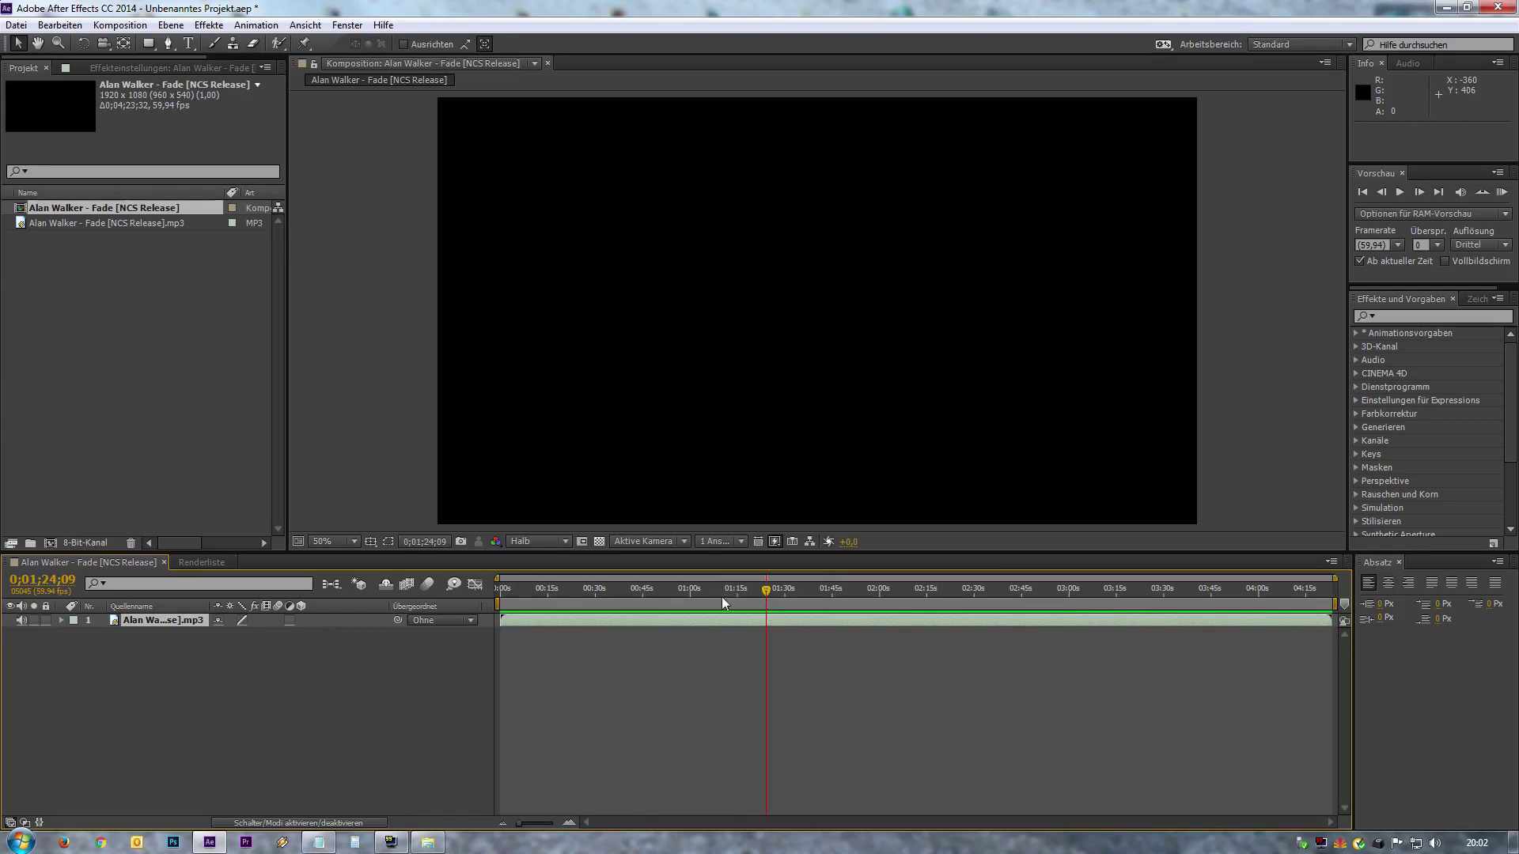
click(177, 620)
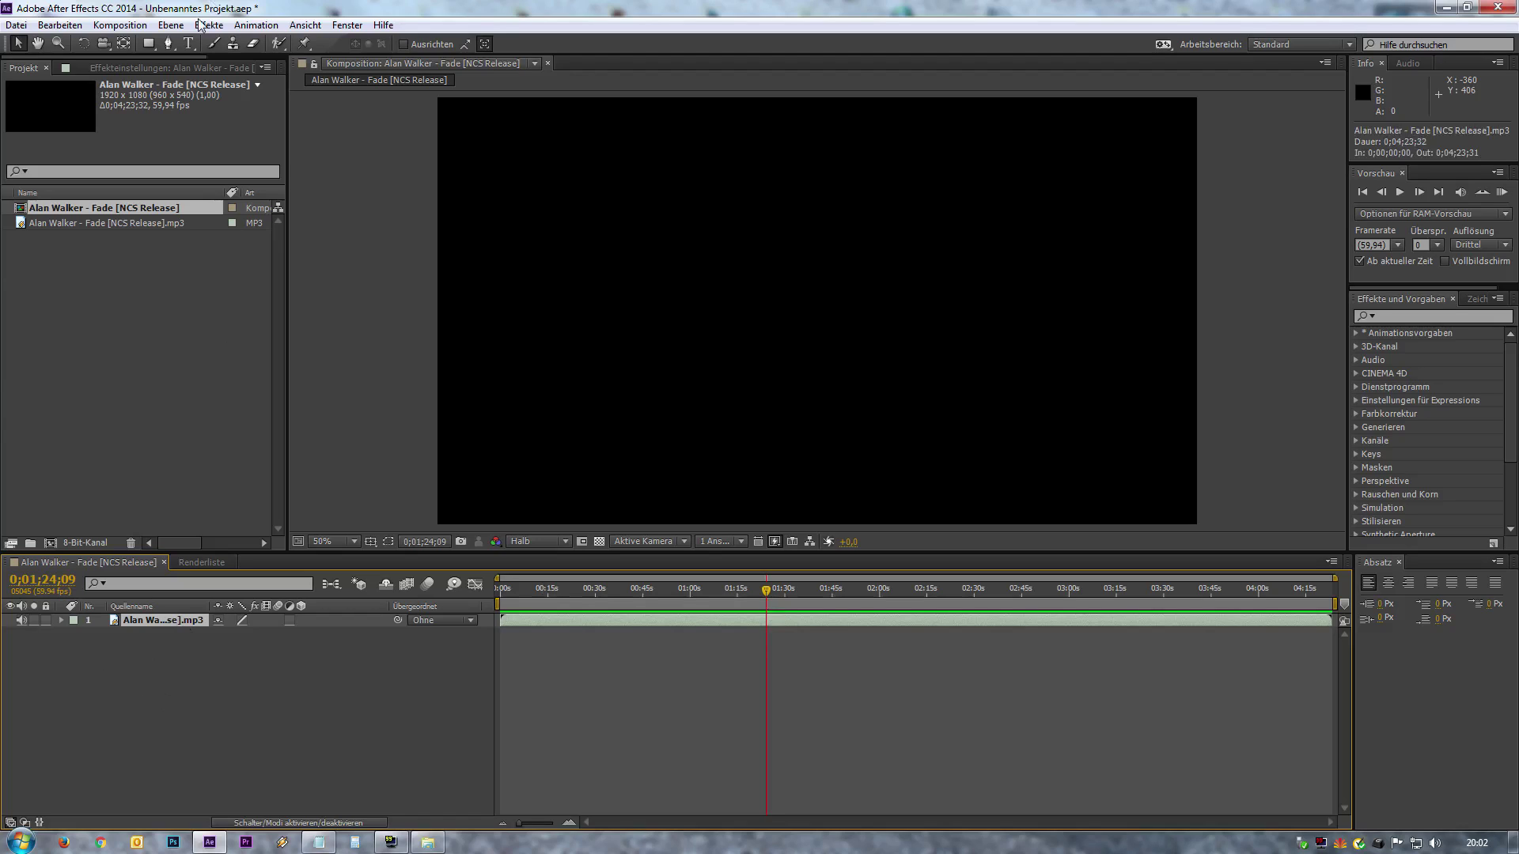
click(255, 25)
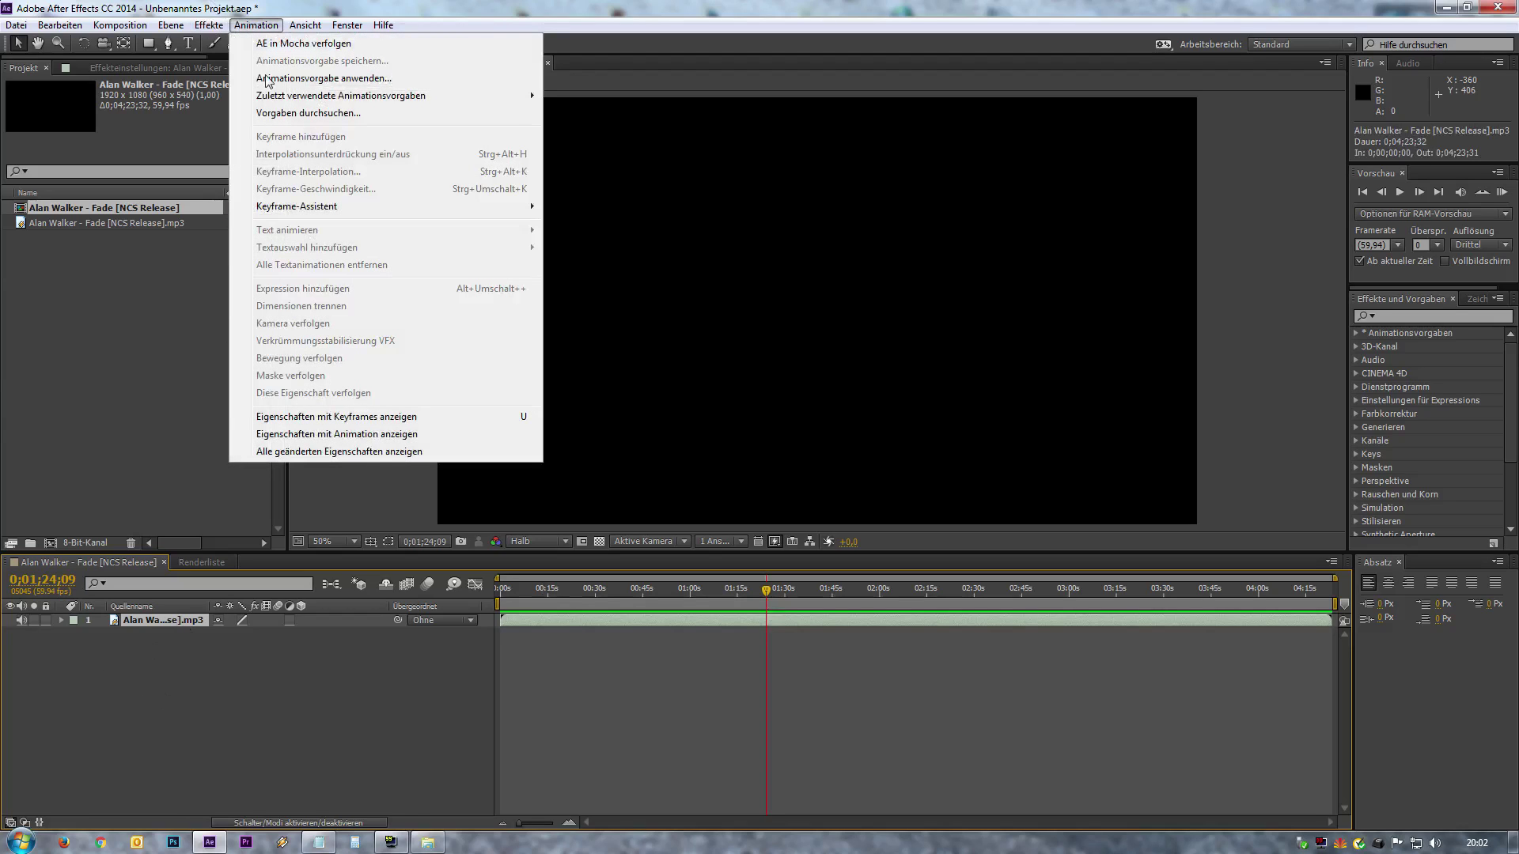
Run Keyframe-Assistent > Audio in Keyframes konvertieren on the mp3 layer to create Audioamplitude.
mouse_move(400, 212)
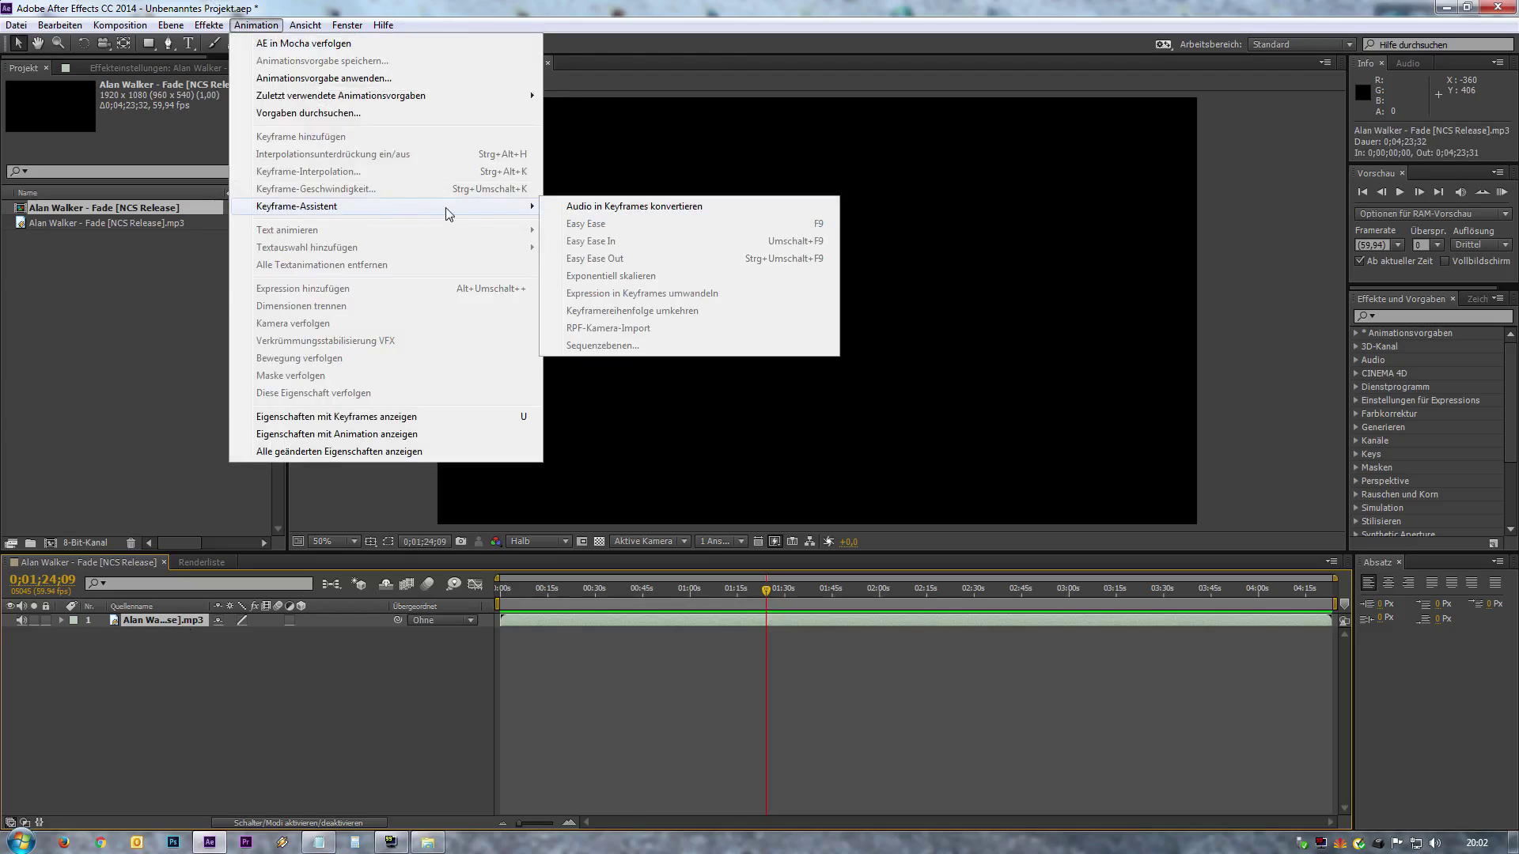
click(642, 211)
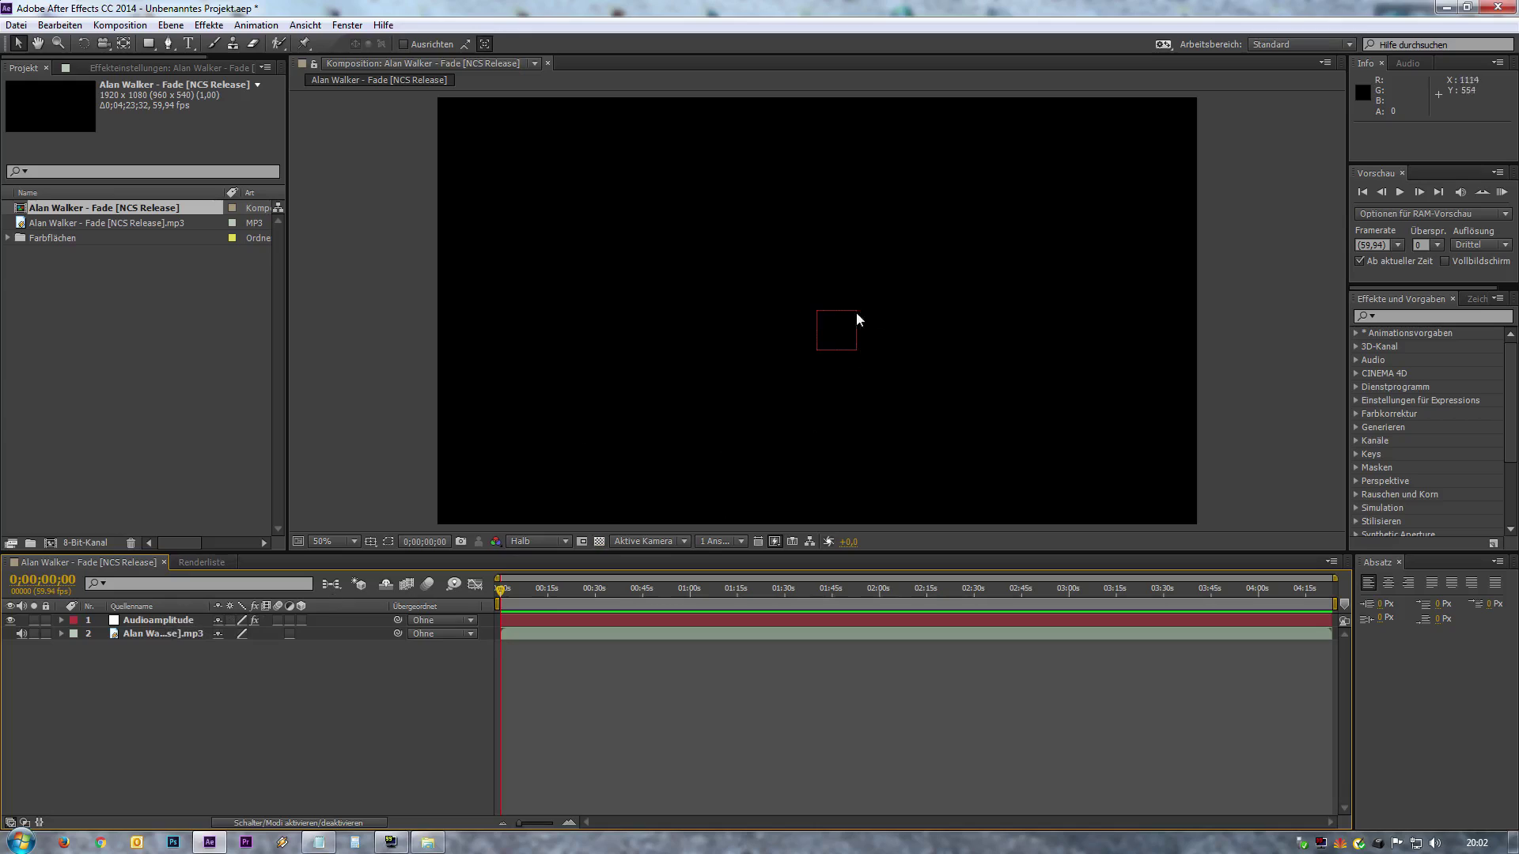
Delete the Linker Kanal and Rechter Kanal effects, then select the Beide Kanäle Schieberegler keyframes.
click(61, 621)
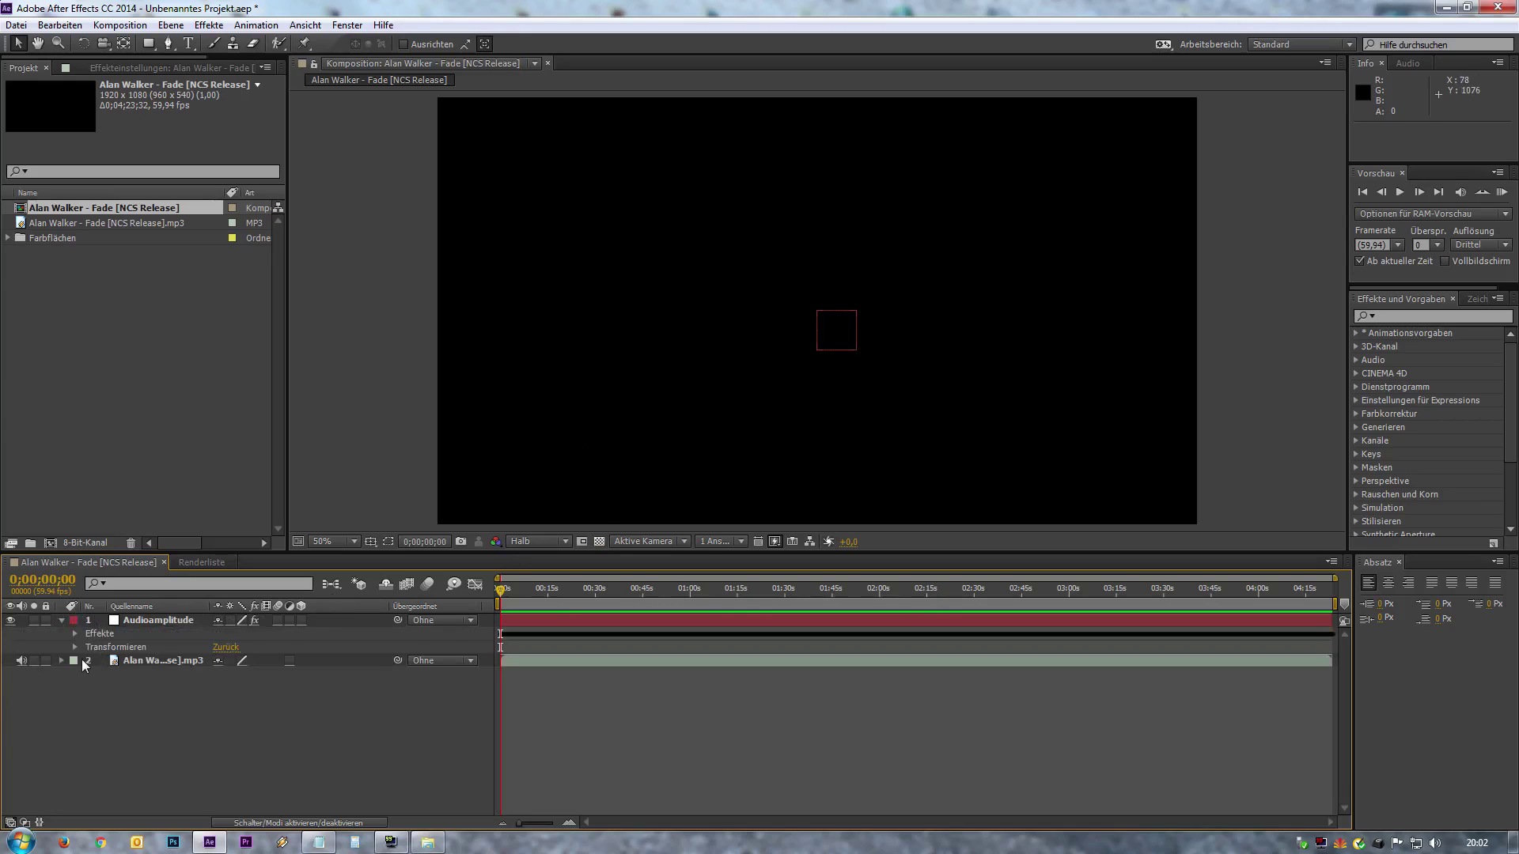
click(74, 633)
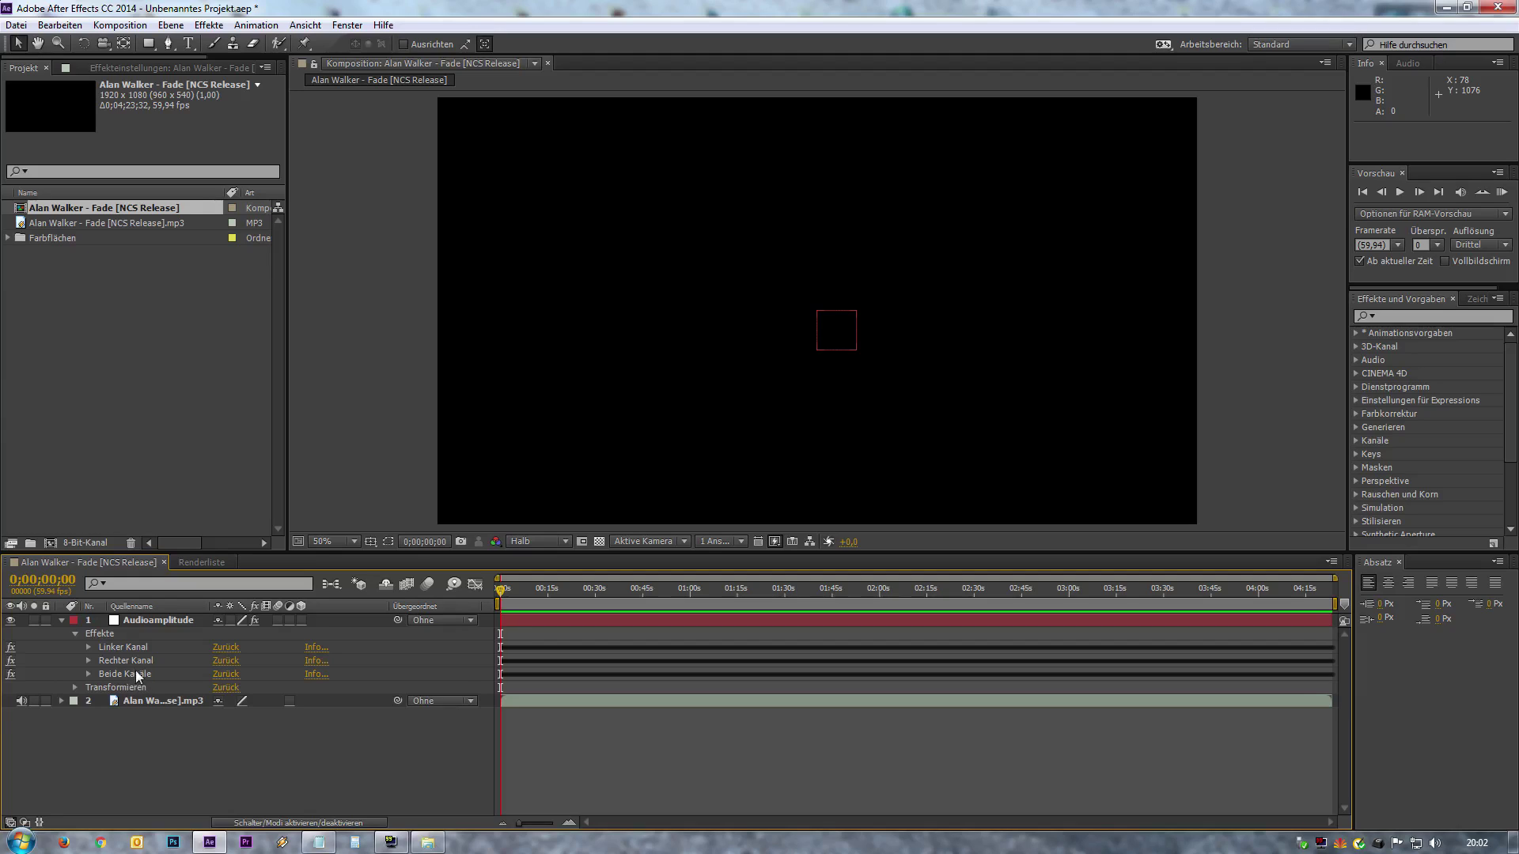
click(127, 645)
click(129, 658)
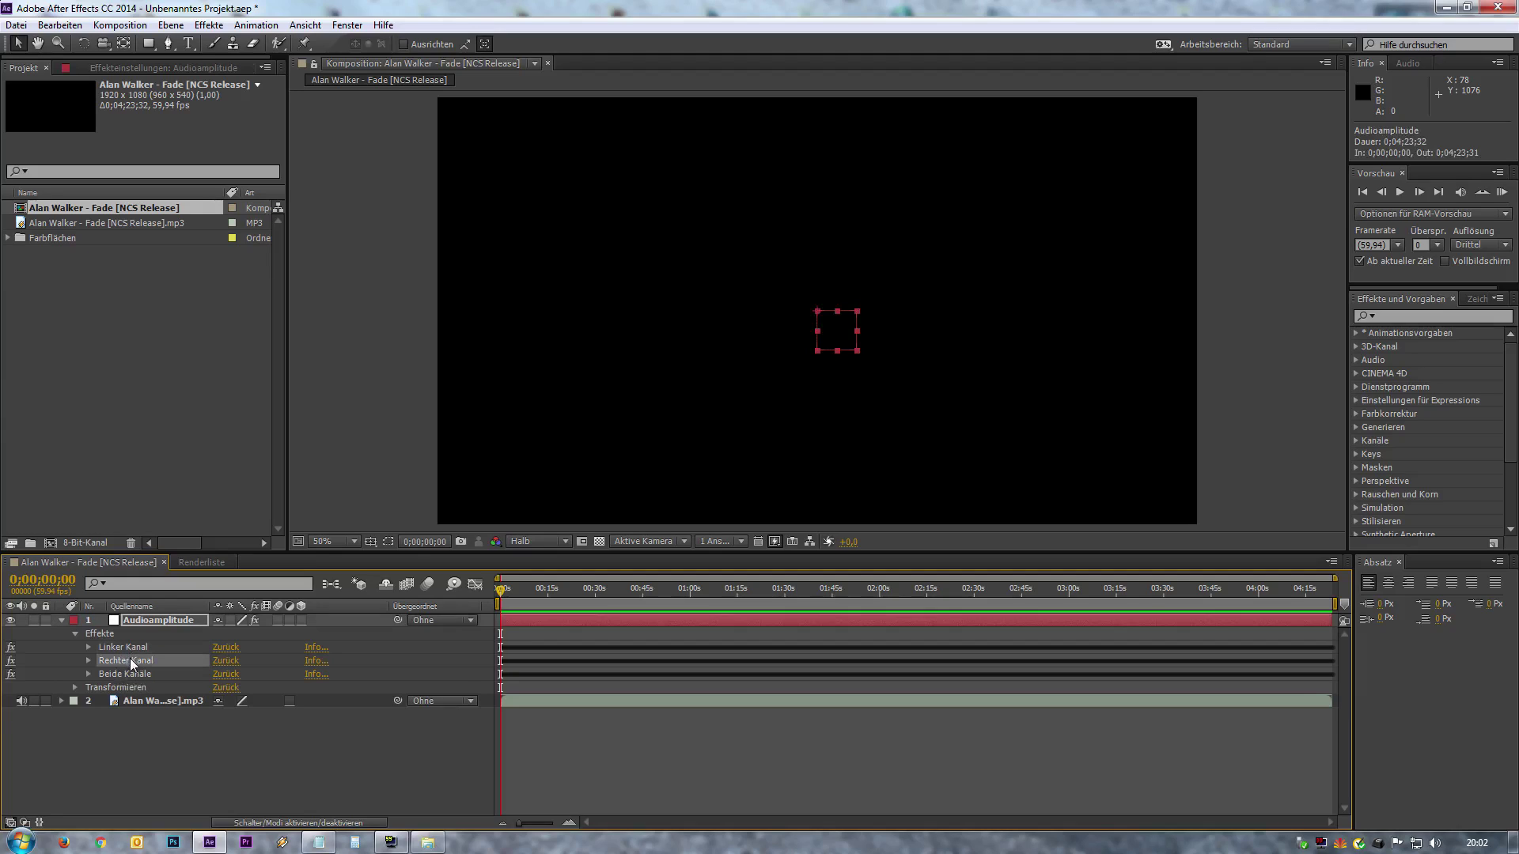
ctrl+click(141, 649)
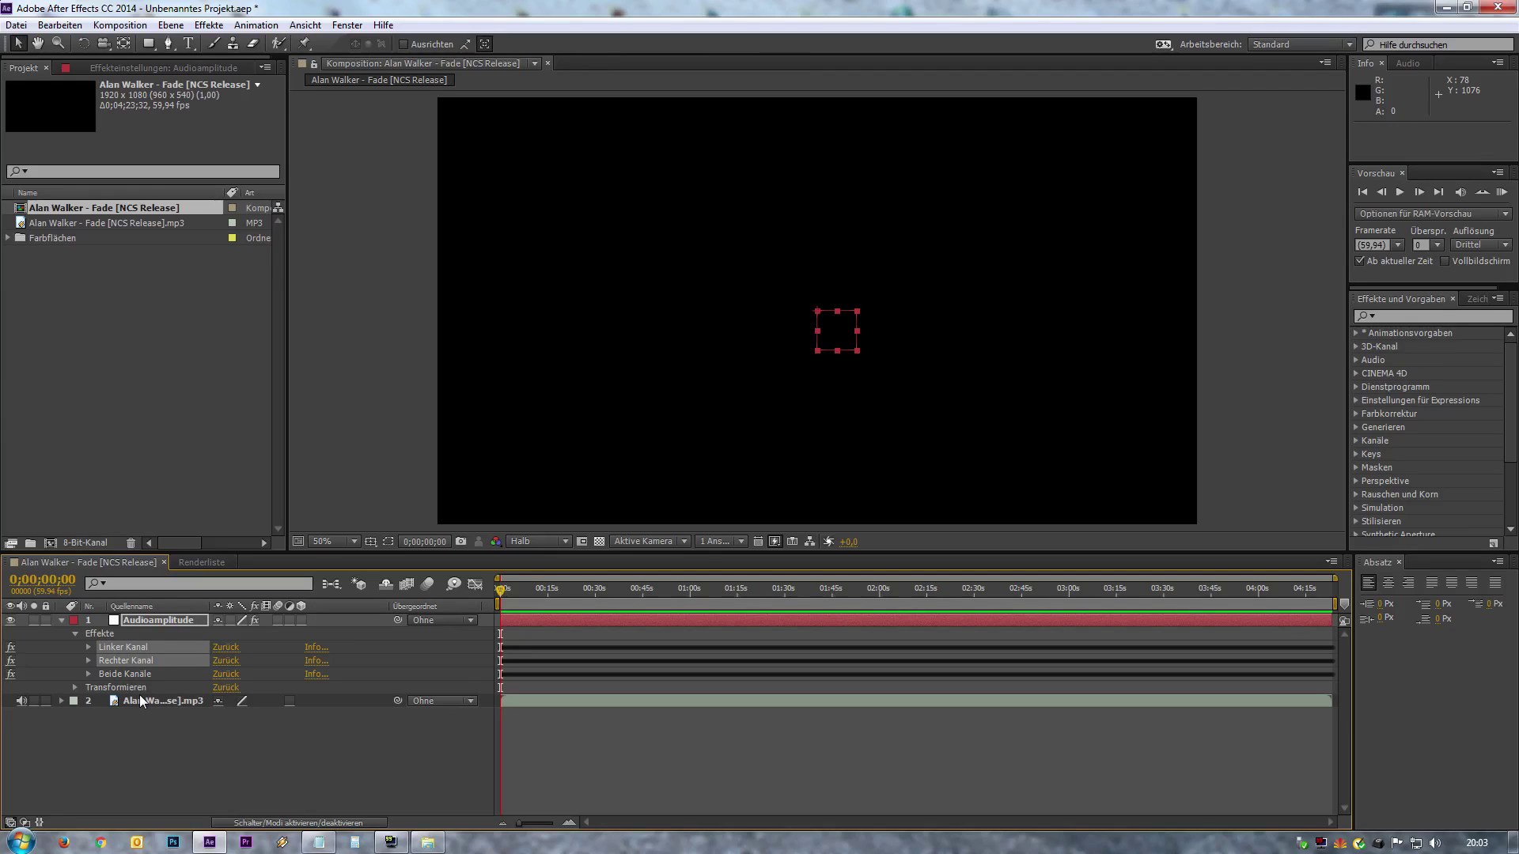
key(Delete)
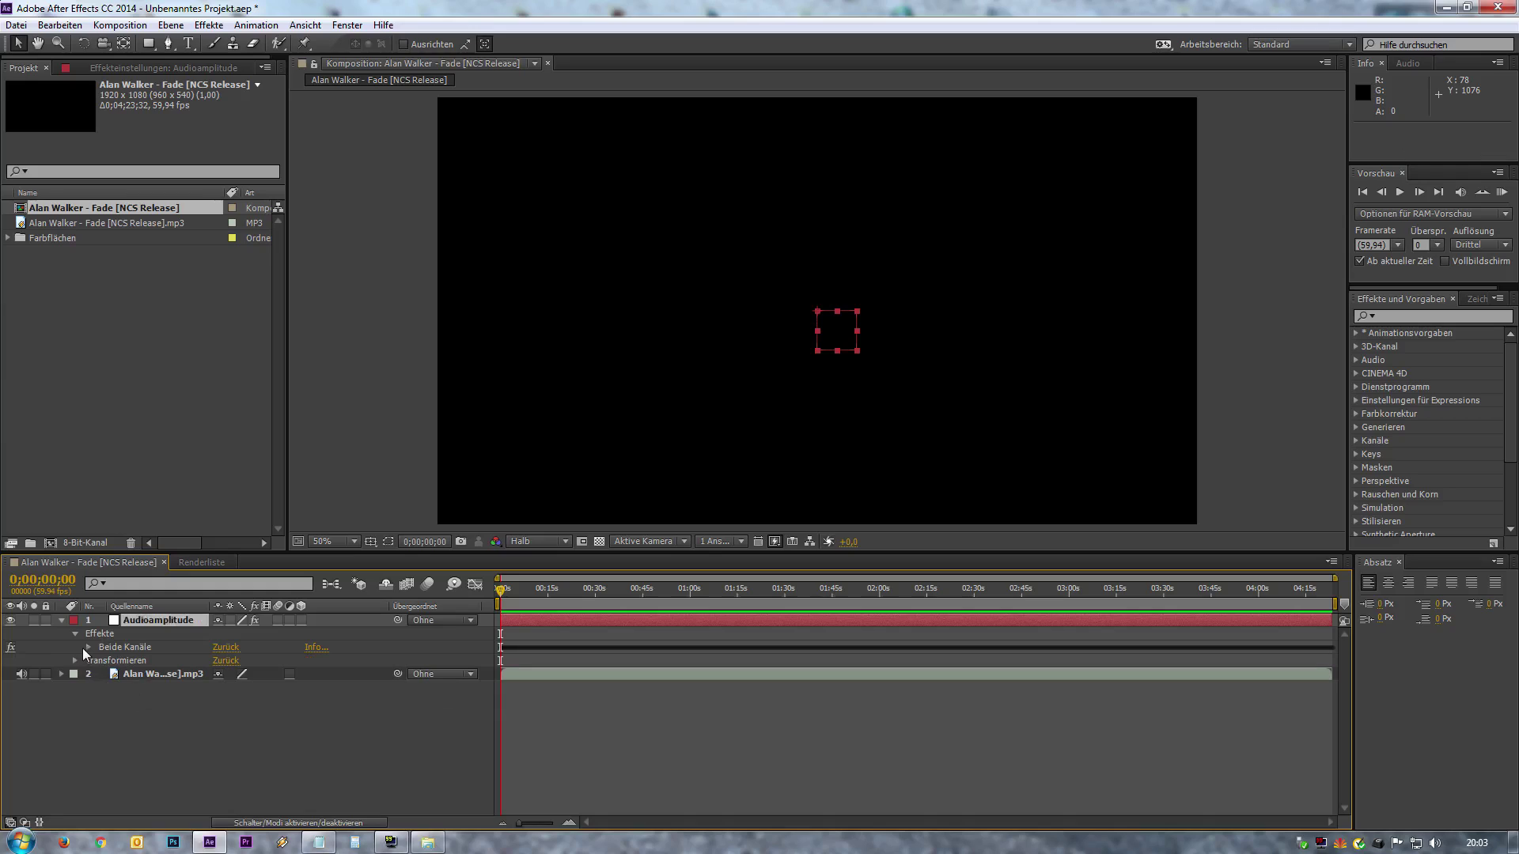
click(88, 647)
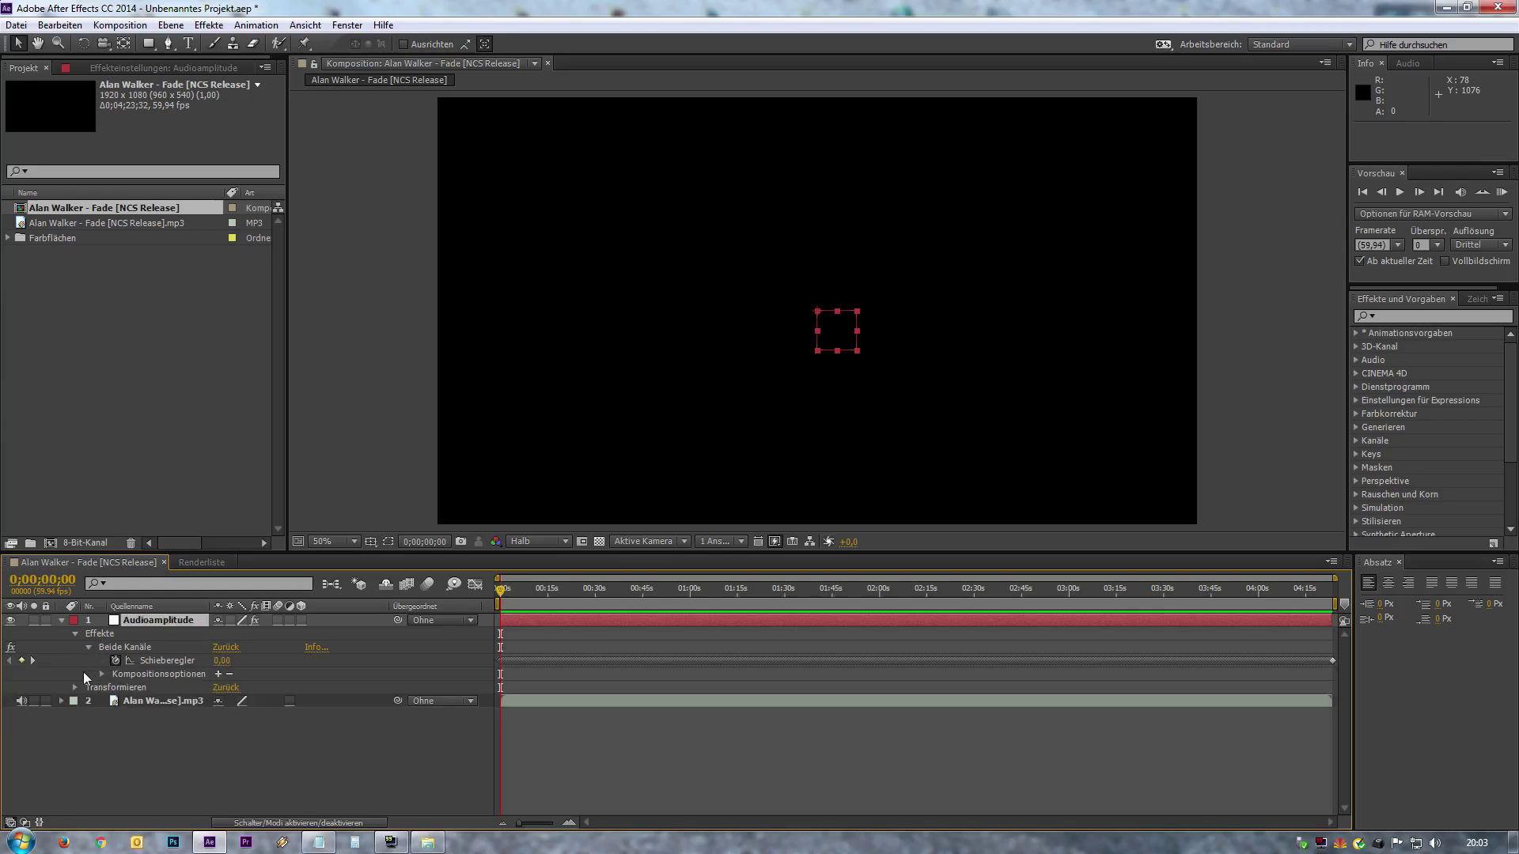
click(171, 661)
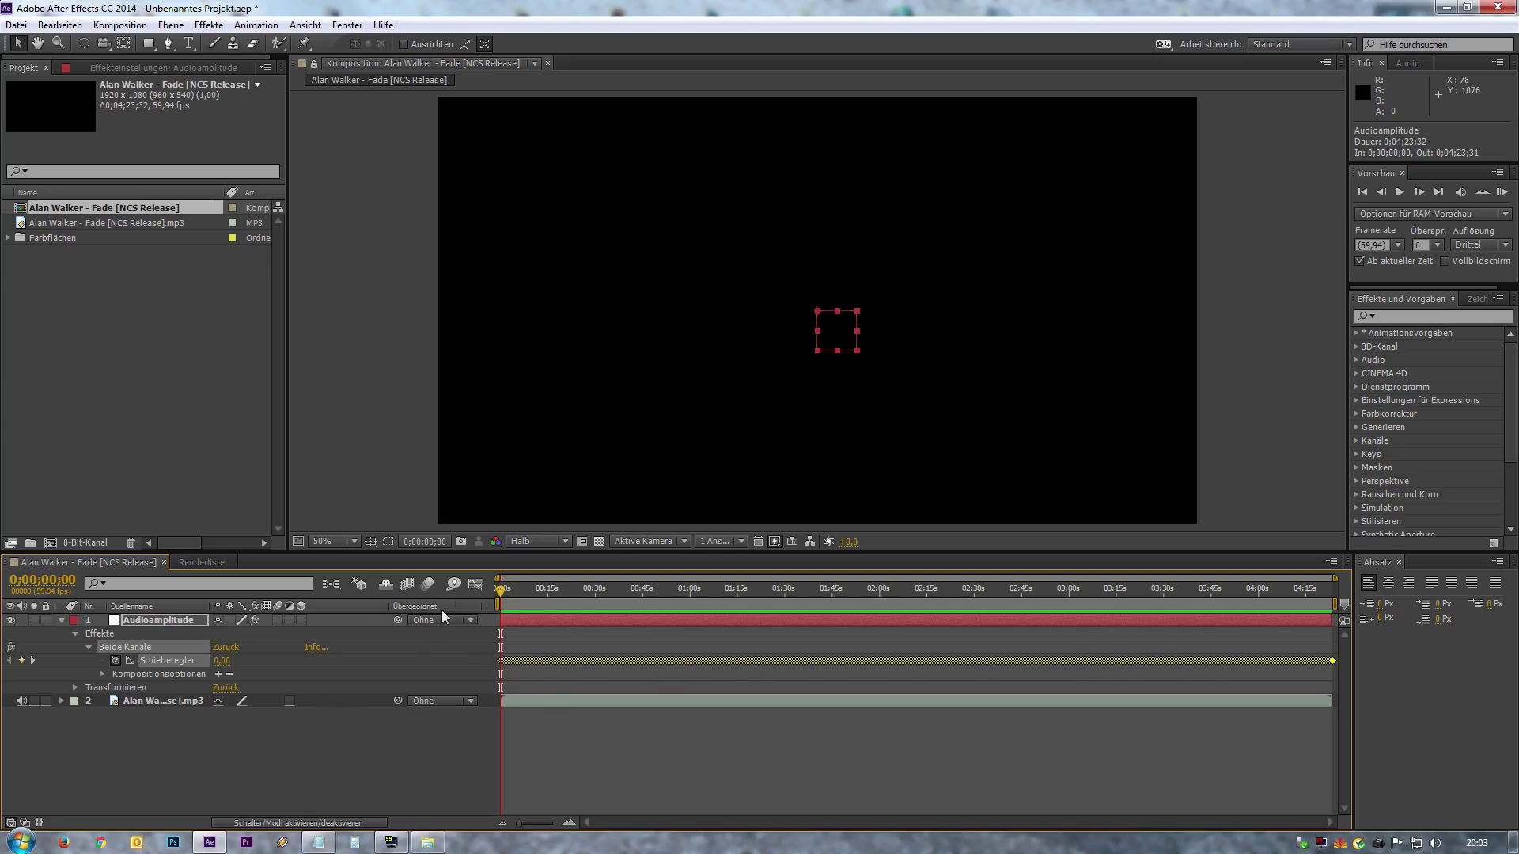
Graph the Schieberegler amplitude in the Graph Editor, zoomed to about 30 seconds of song.
click(477, 586)
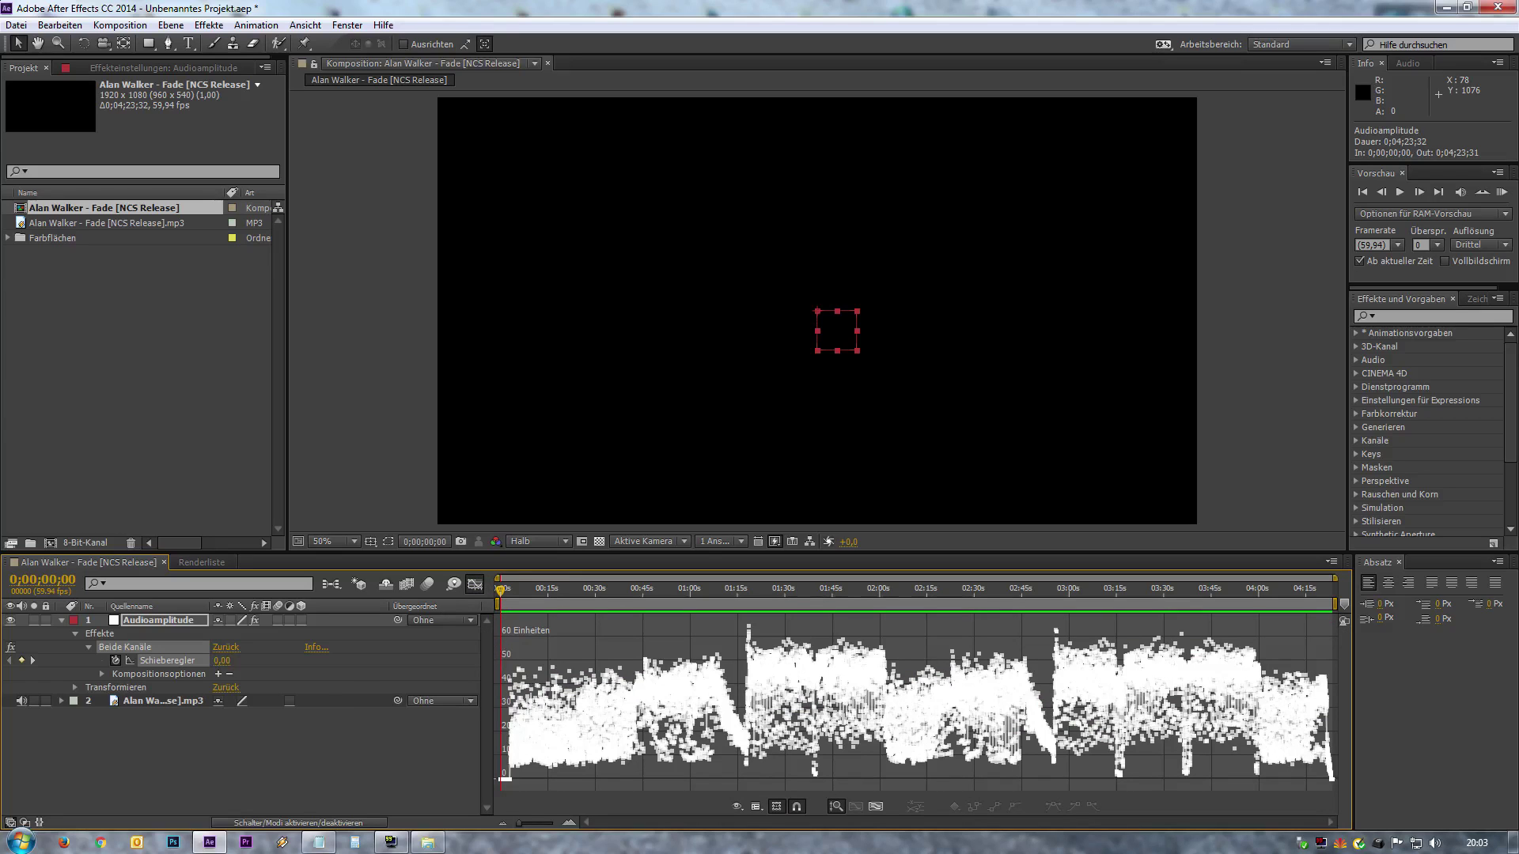
mouse_move(651, 712)
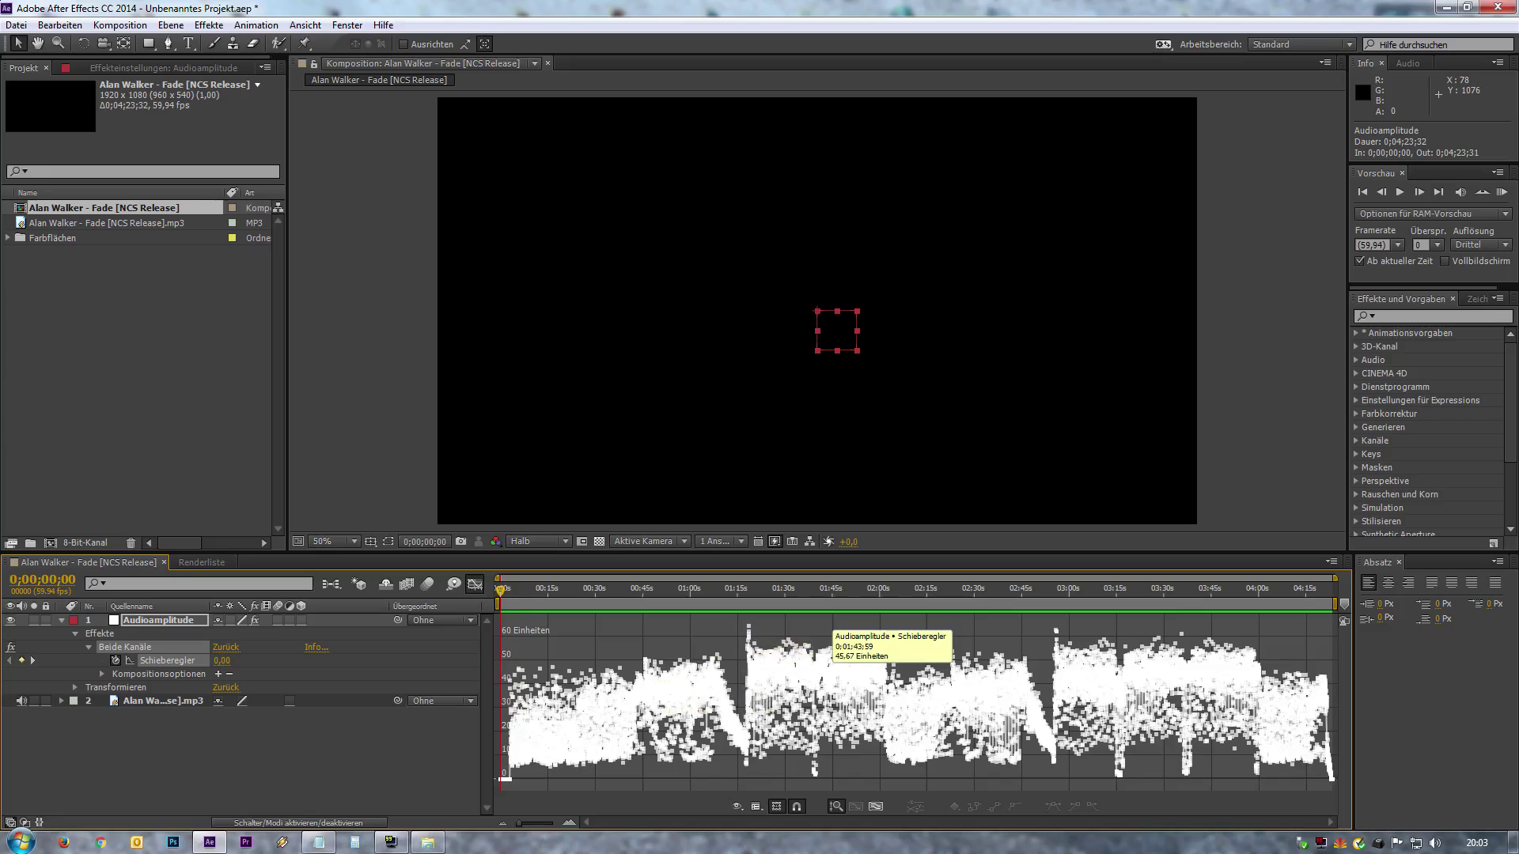
drag(525, 830, 546, 830)
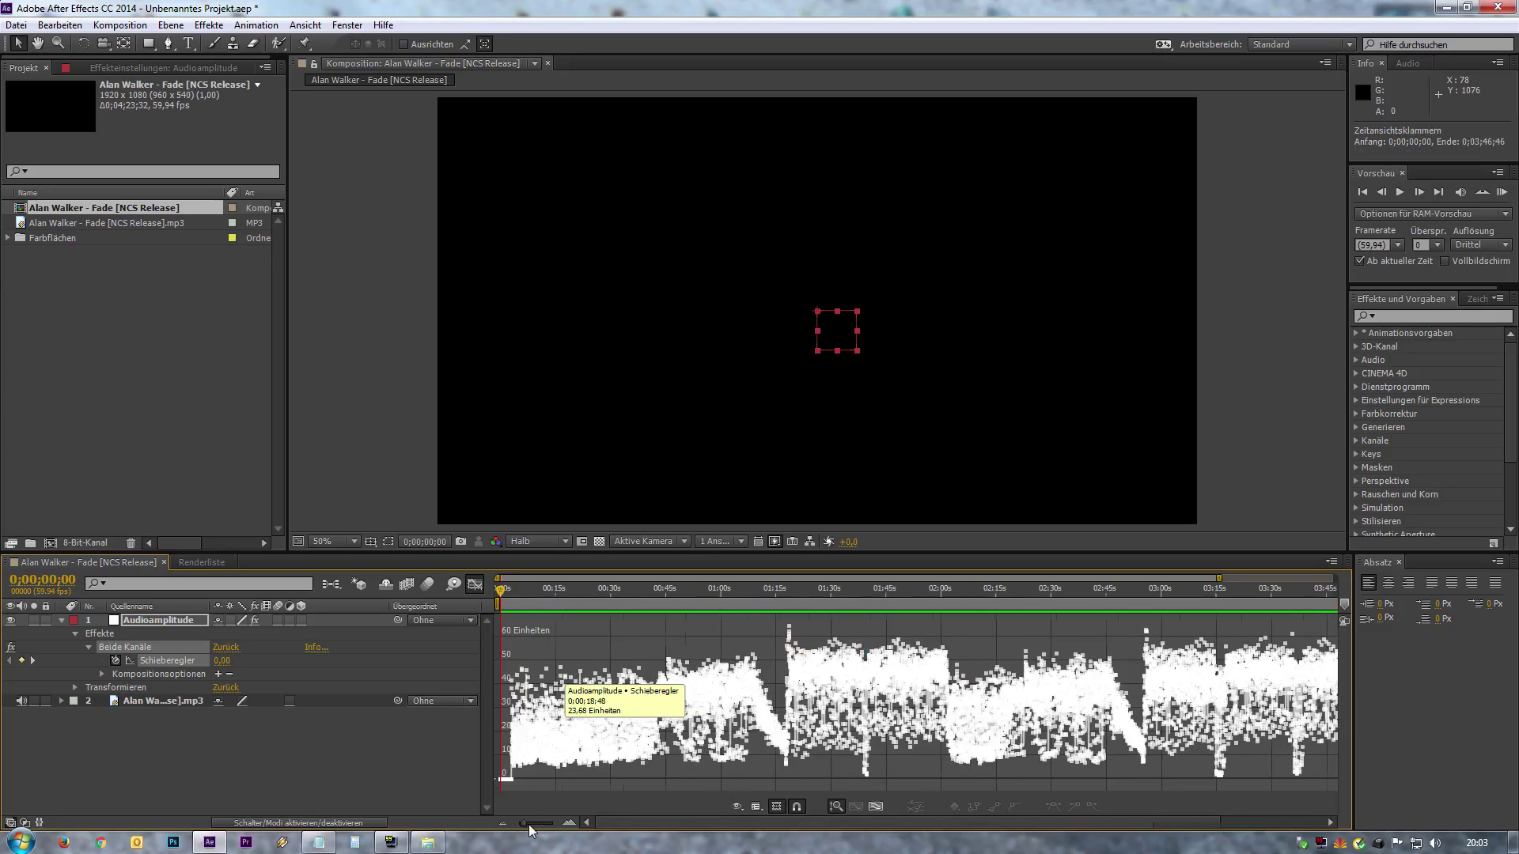
click(569, 823)
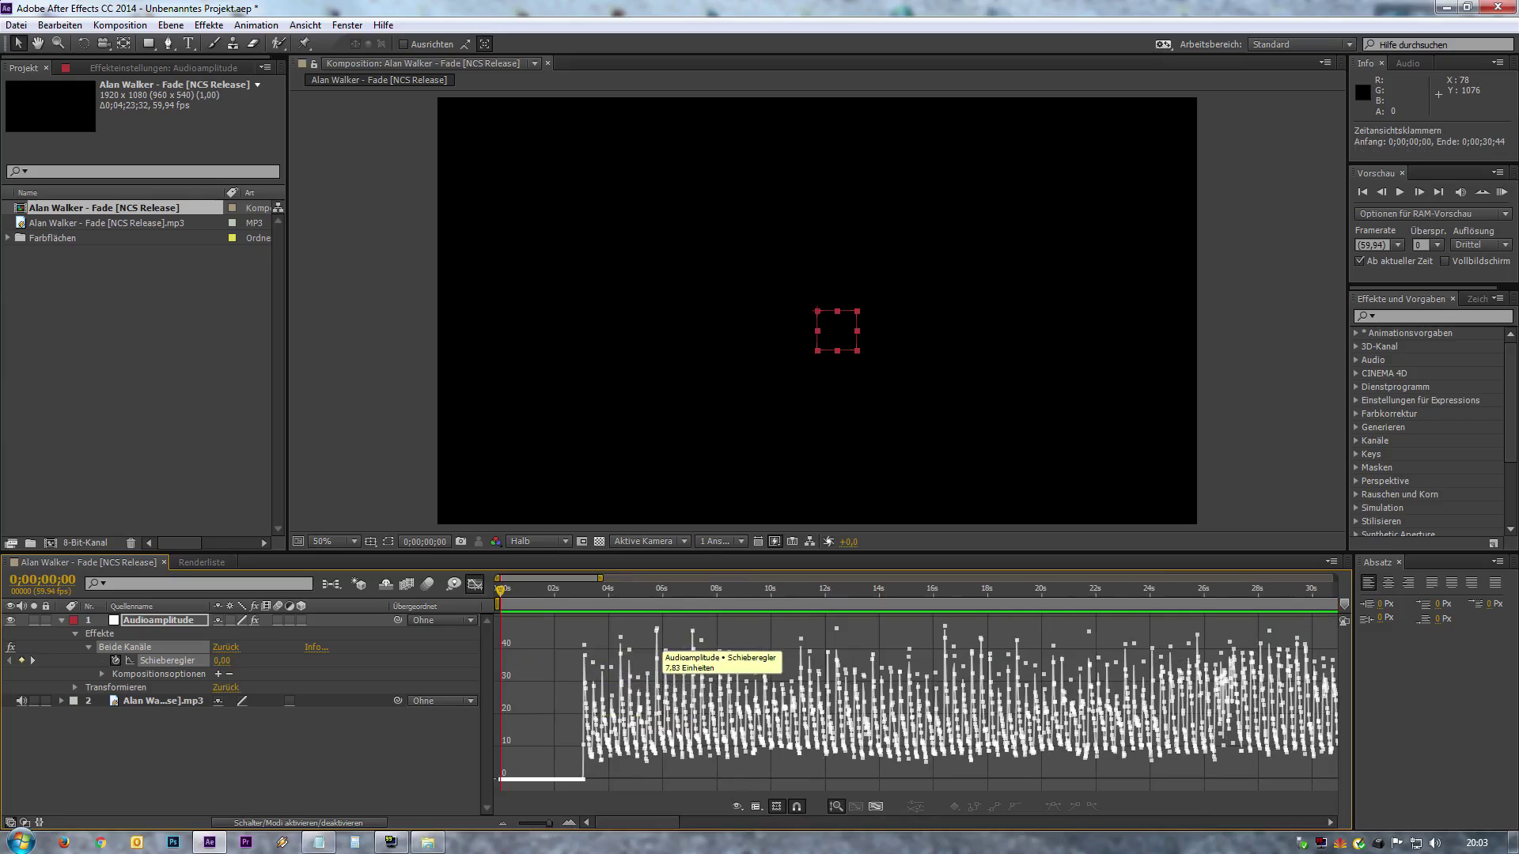
mouse_move(629, 639)
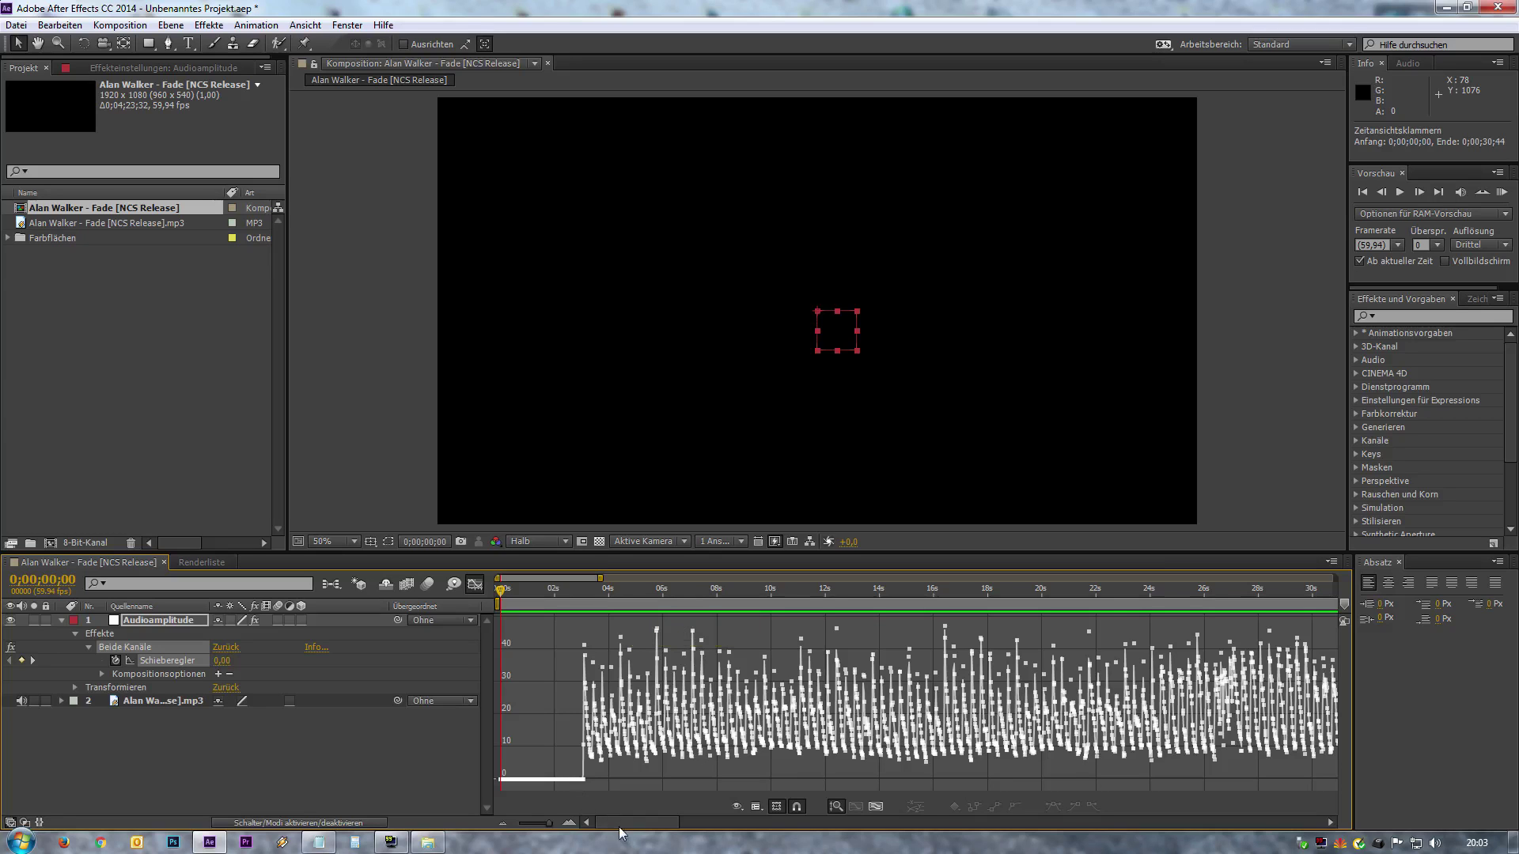
drag(629, 824, 800, 820)
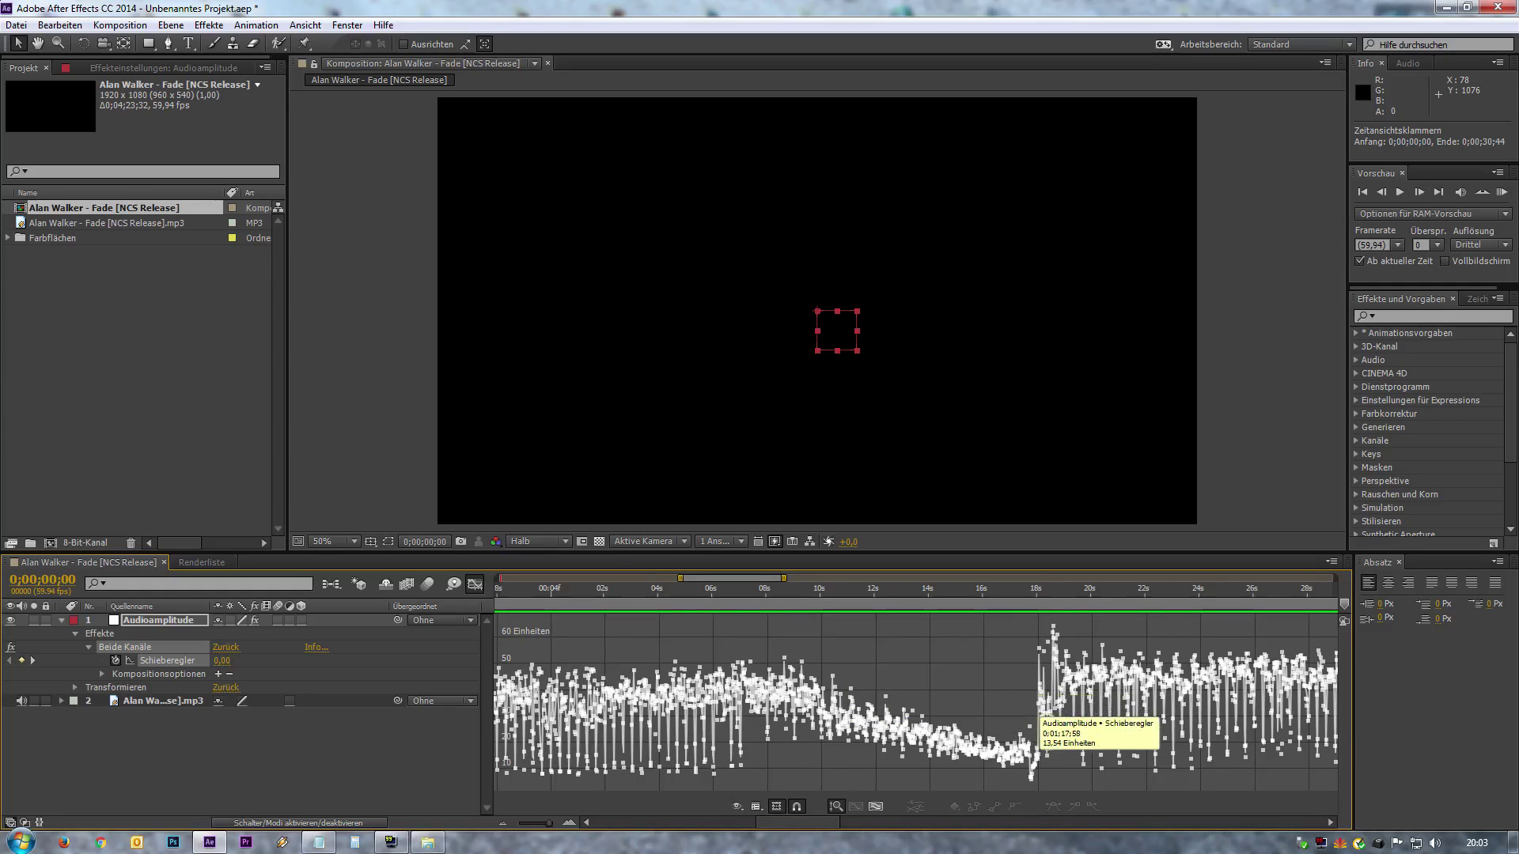
mouse_move(1035, 737)
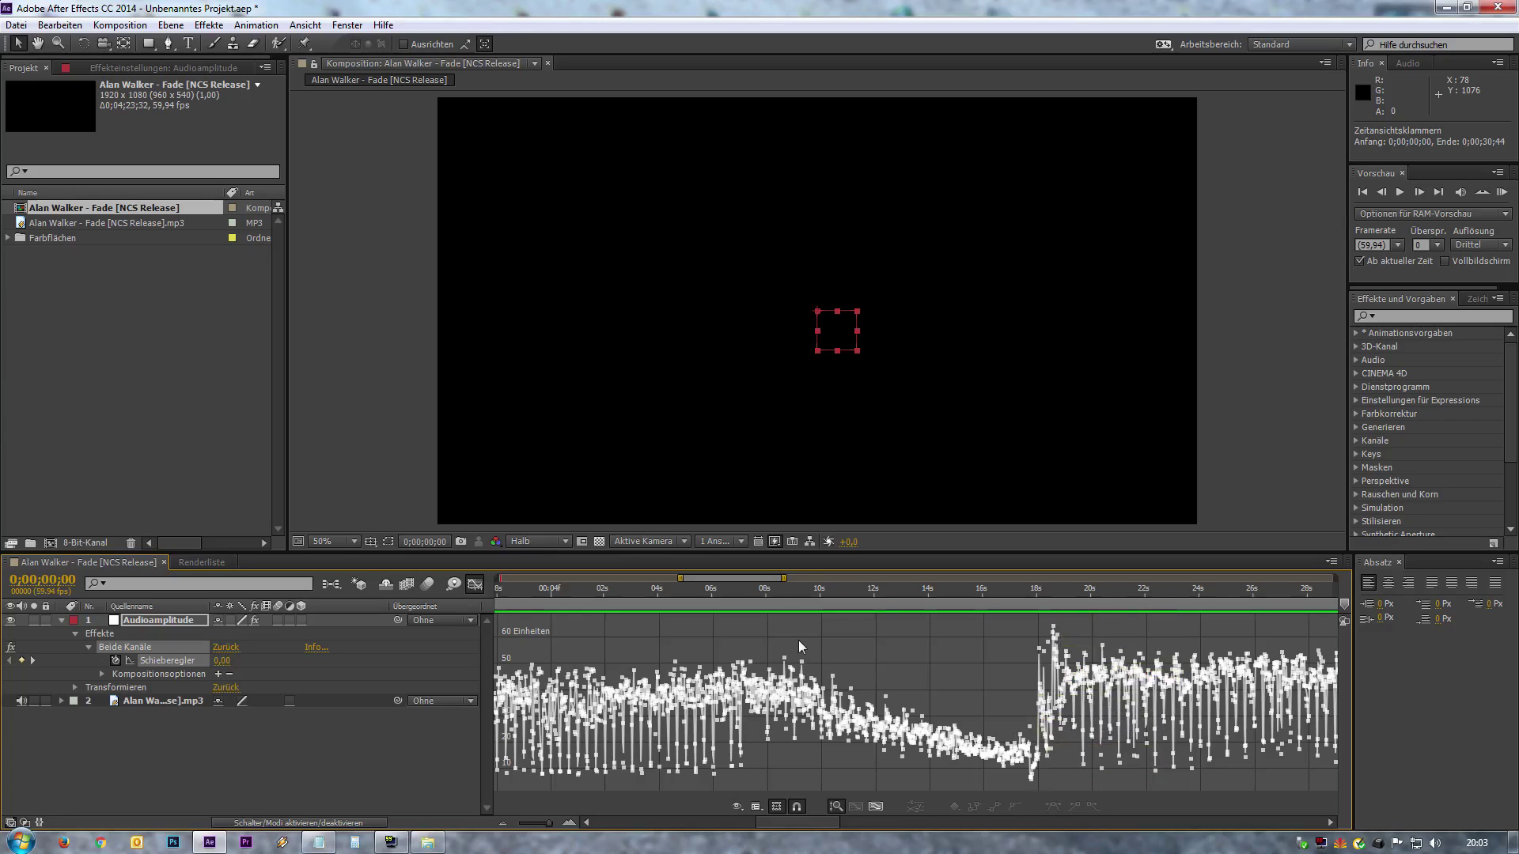
Preview the amplitude animation with the music from further into the song.
click(787, 605)
key(KP_0)
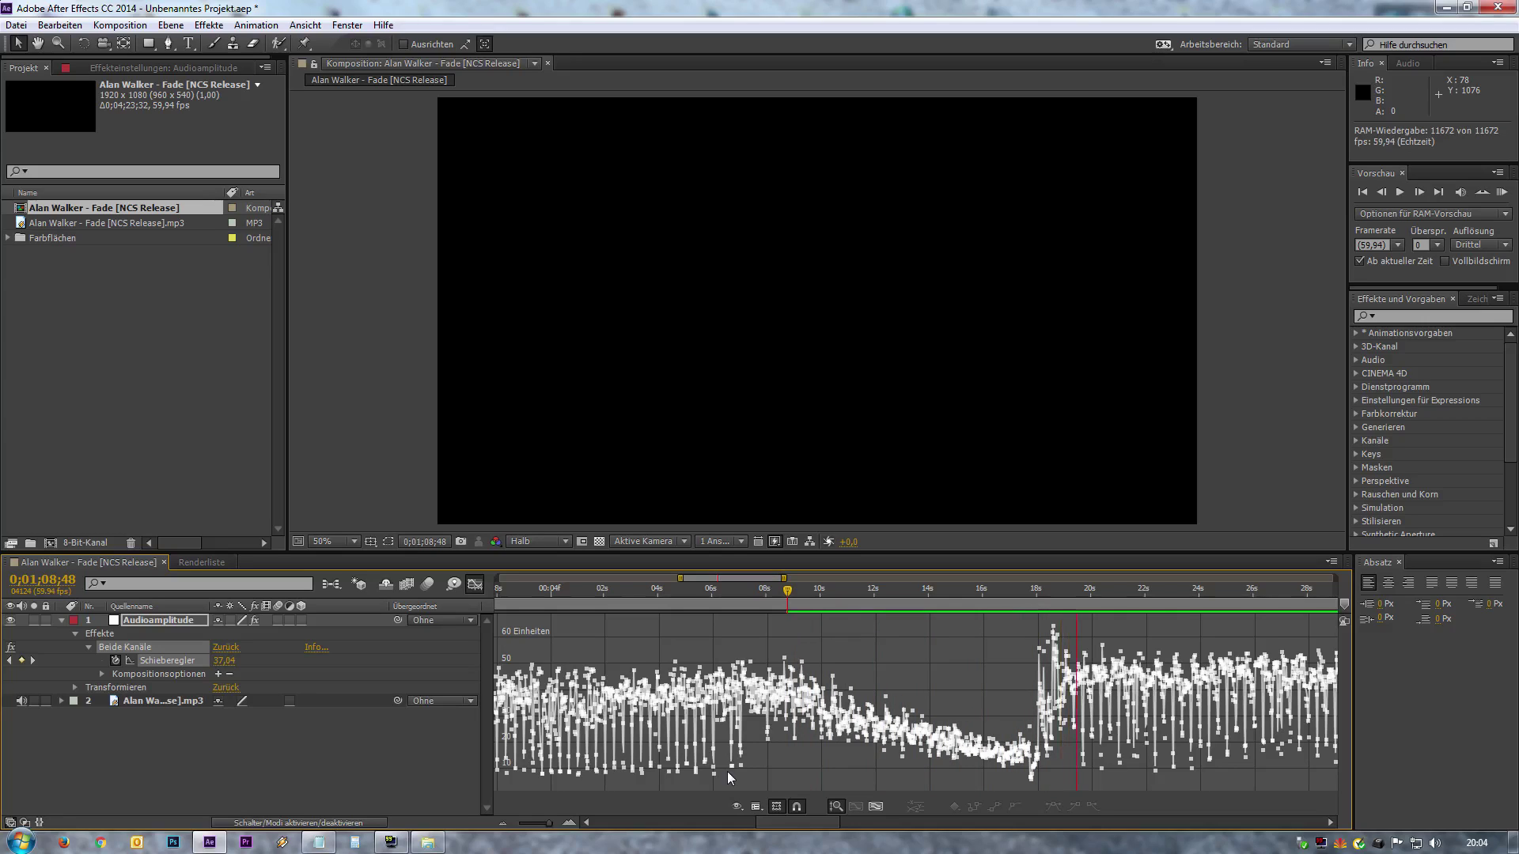
click(862, 641)
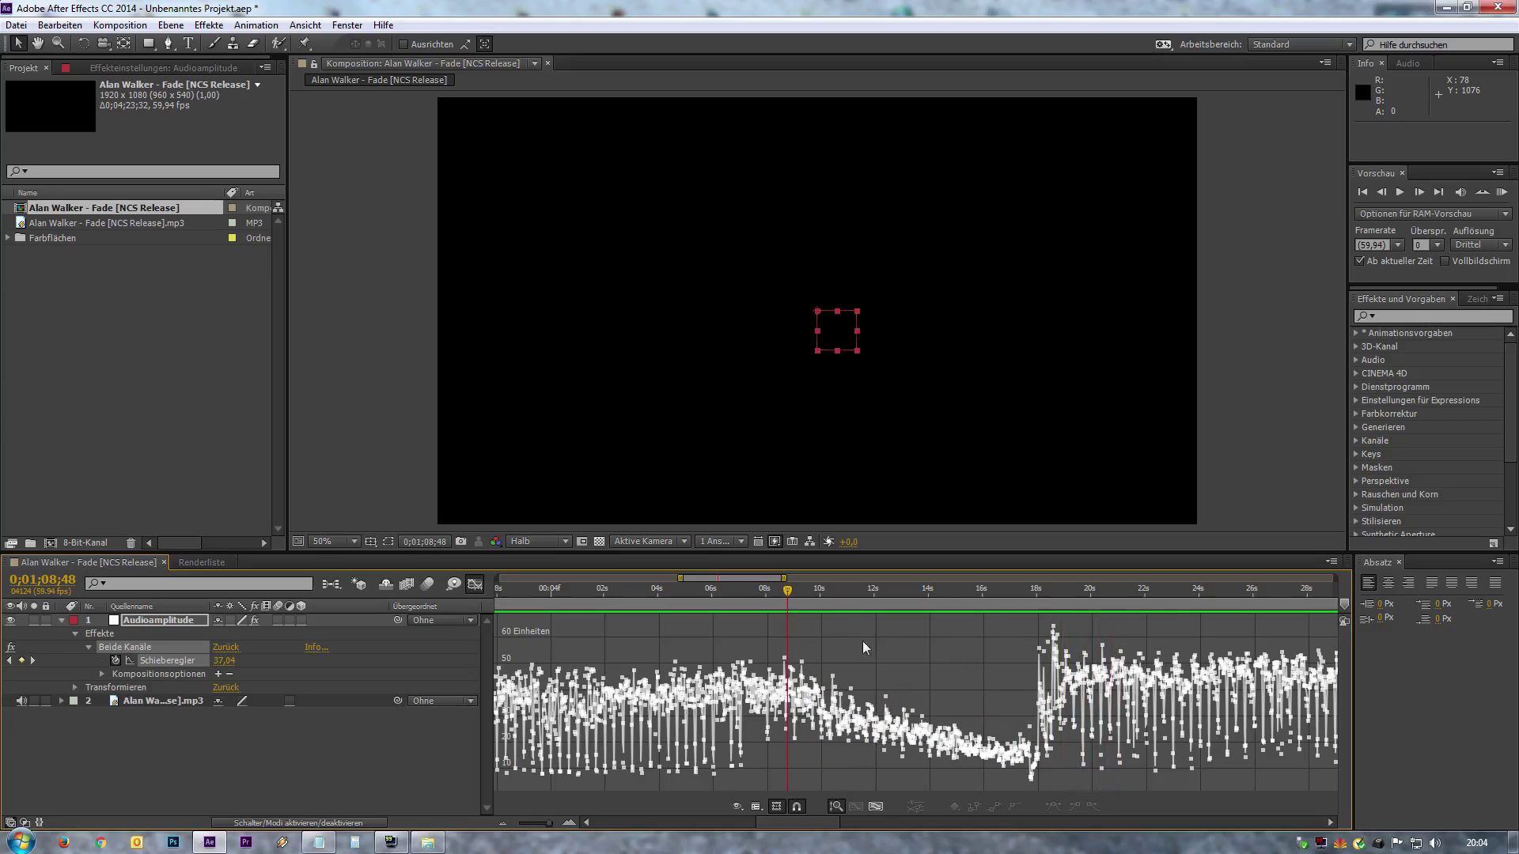
Move the playhead back toward the start and bring up the Notepad note with linear(value,16,80,0,100).
drag(788, 590, 507, 590)
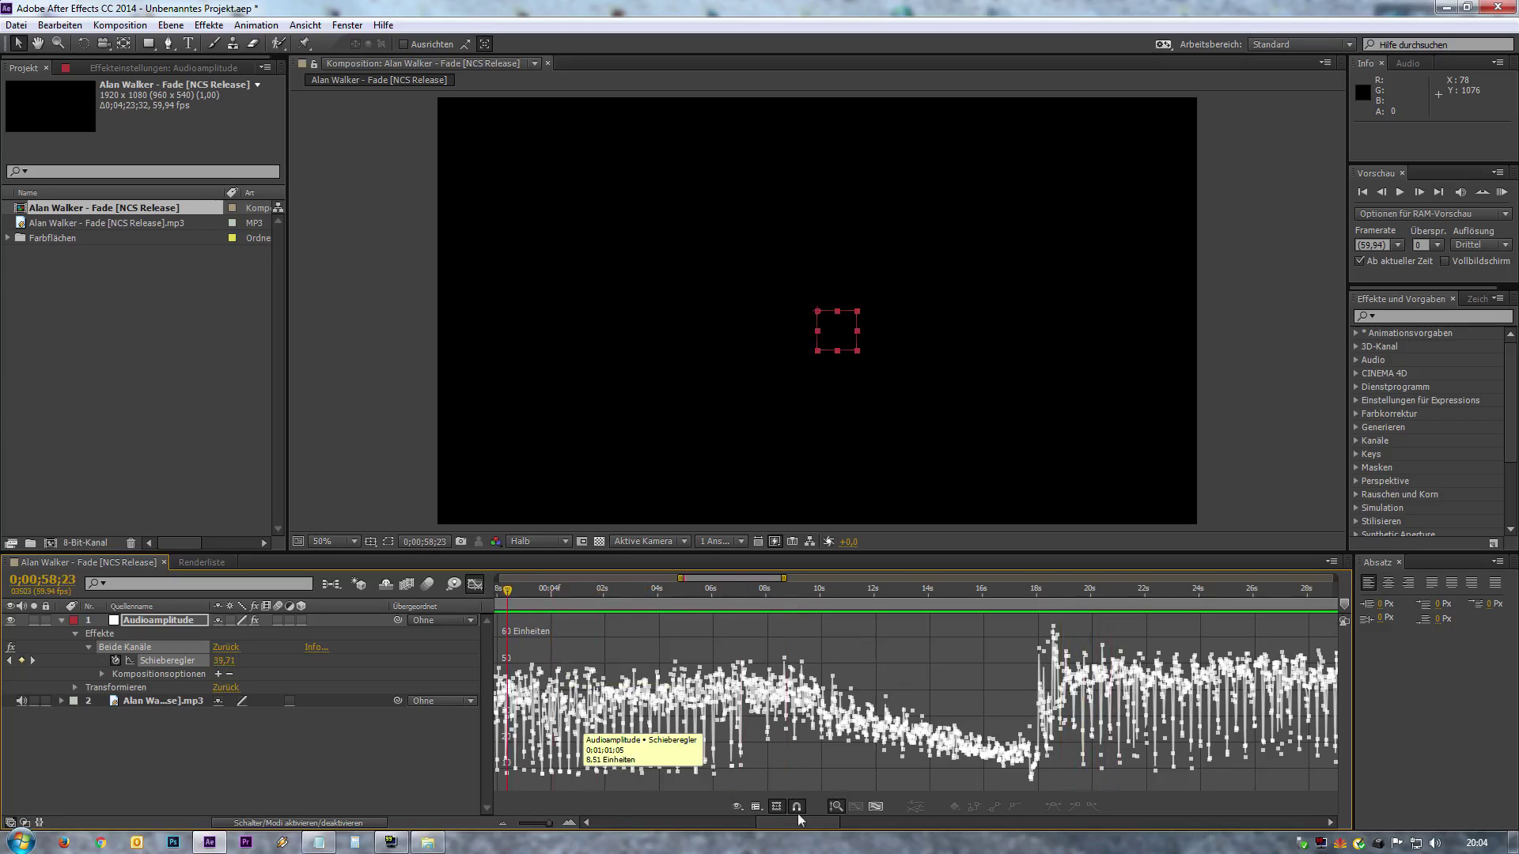
drag(762, 825, 602, 825)
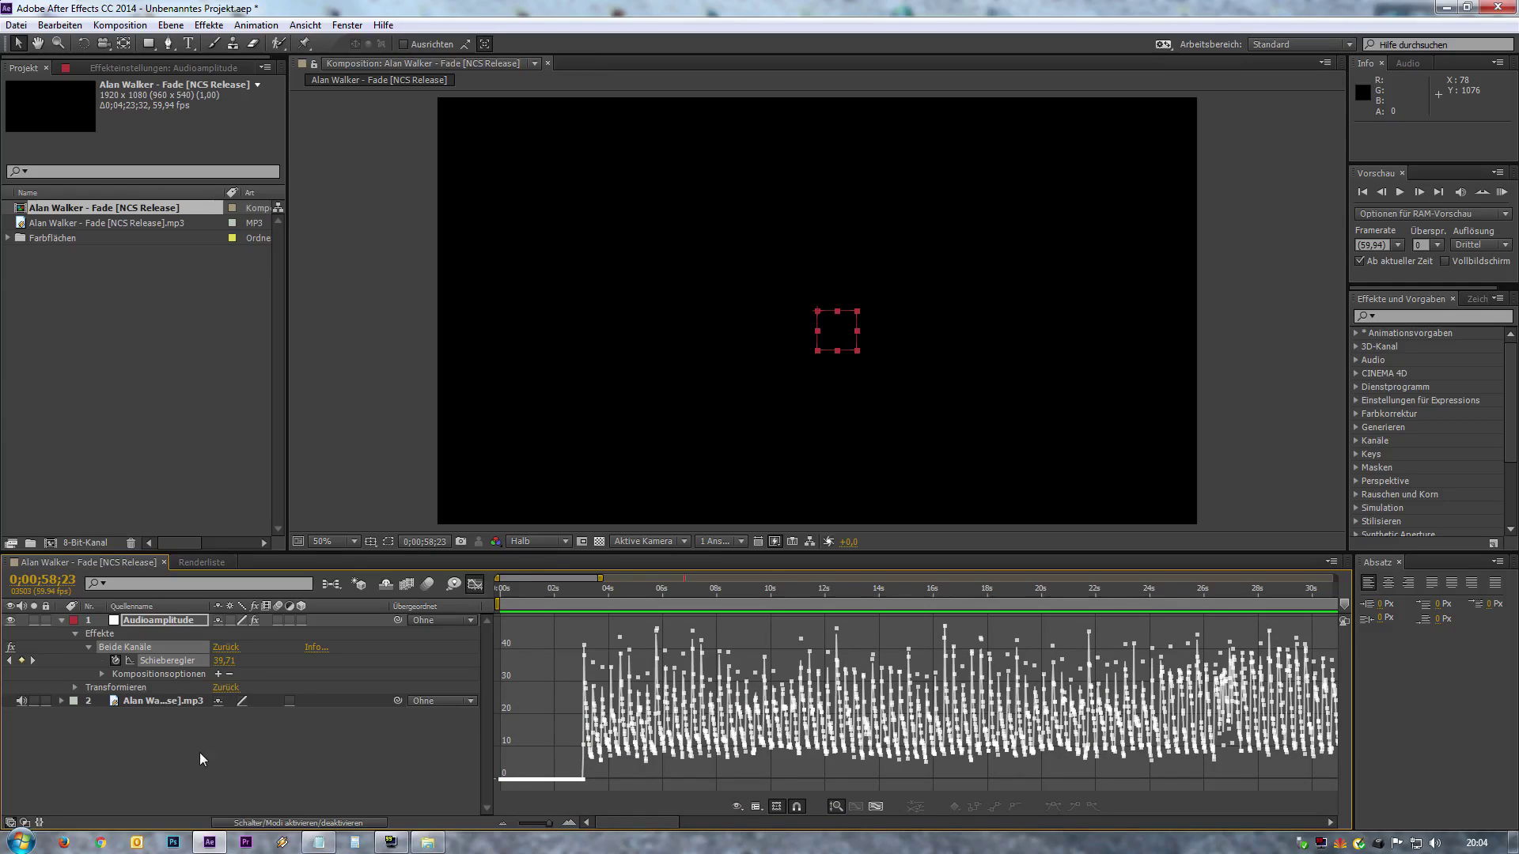
mouse_move(729, 705)
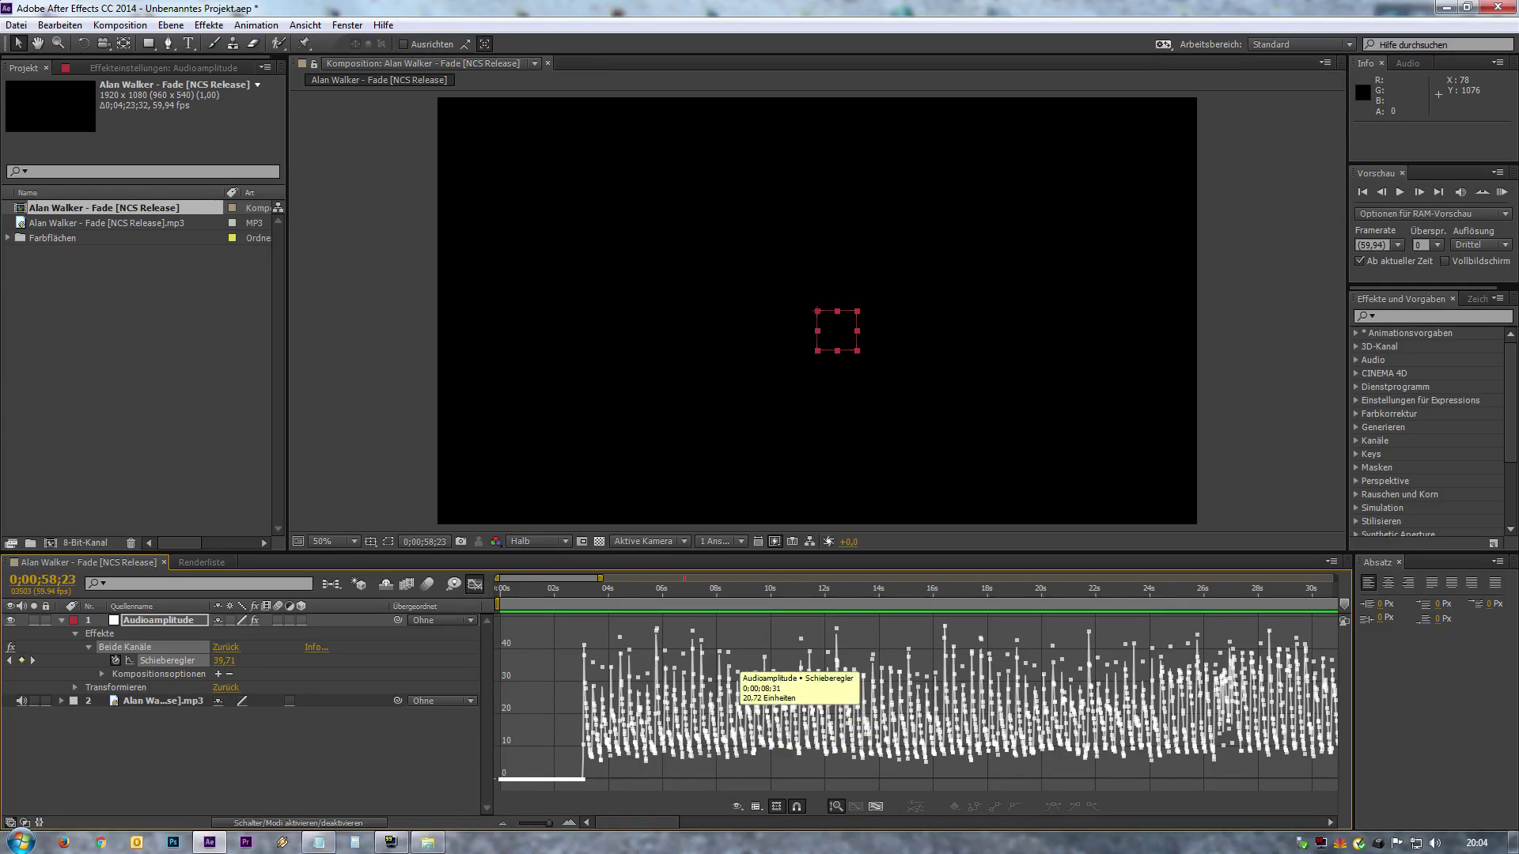
mouse_move(696, 647)
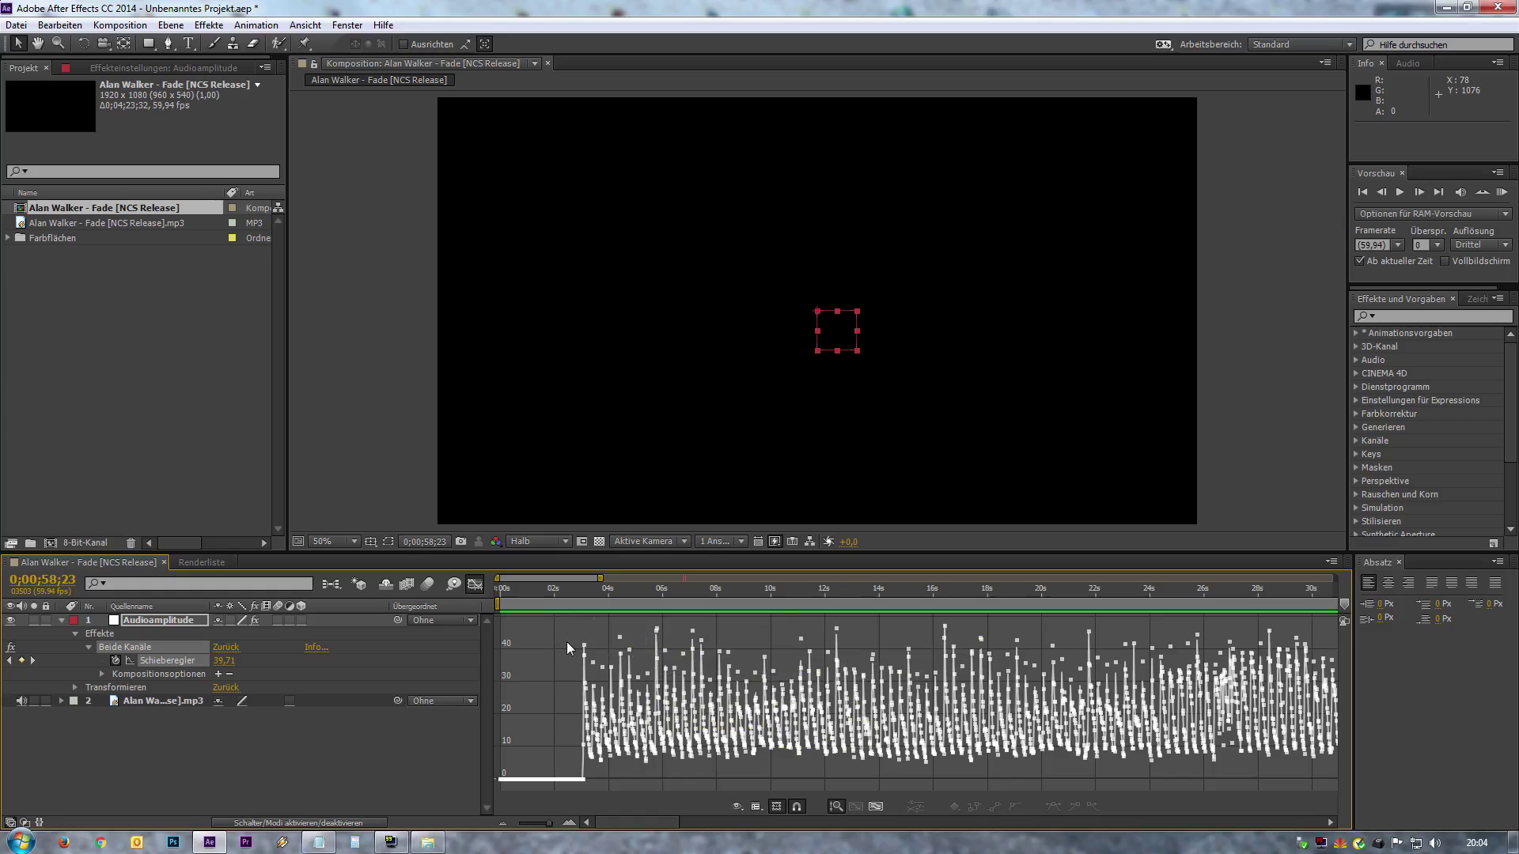
mouse_move(560, 777)
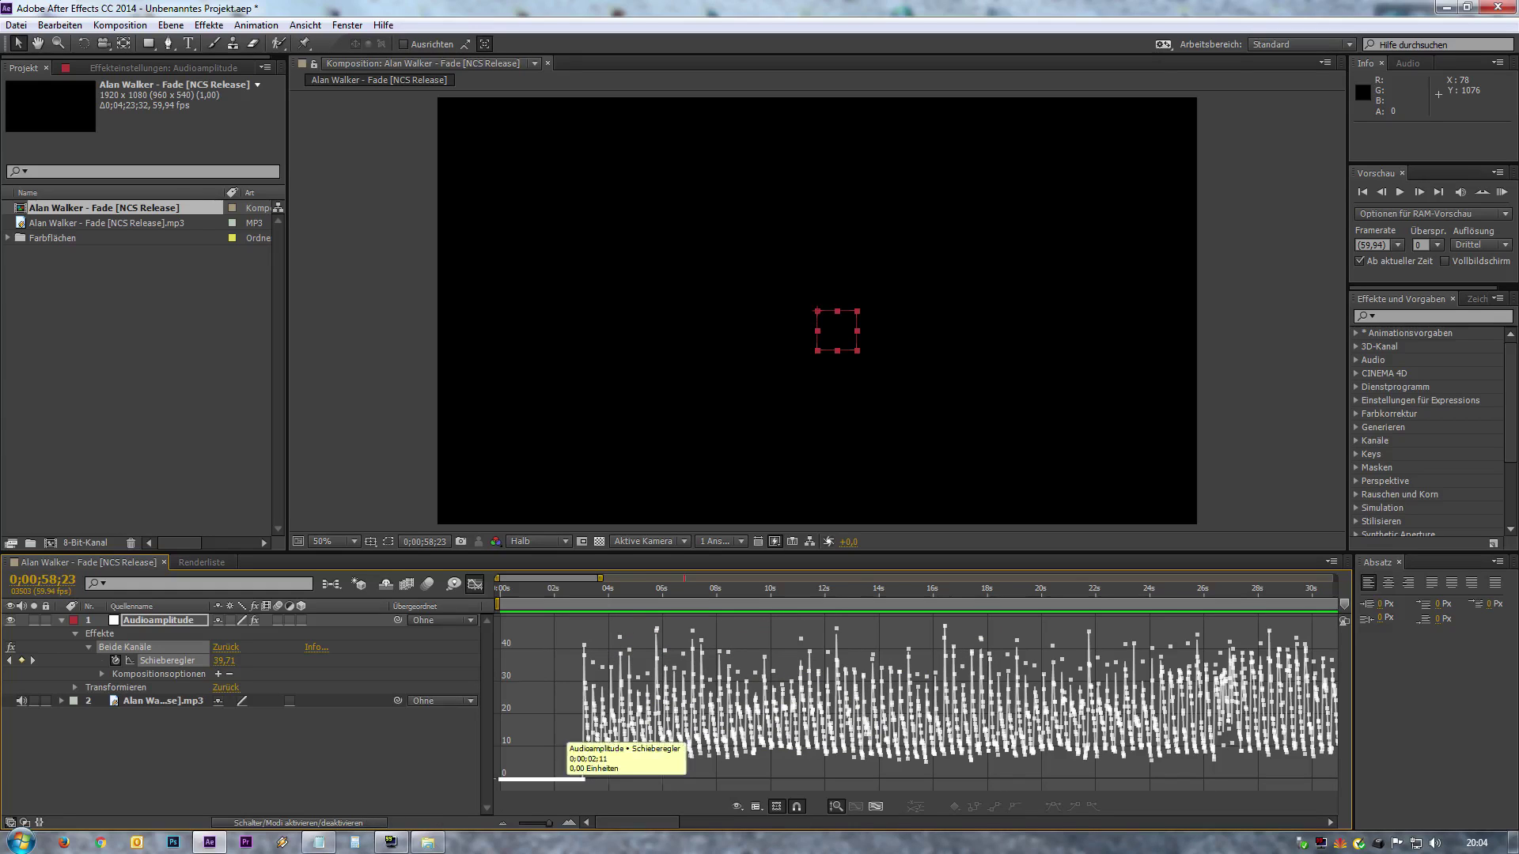
click(321, 842)
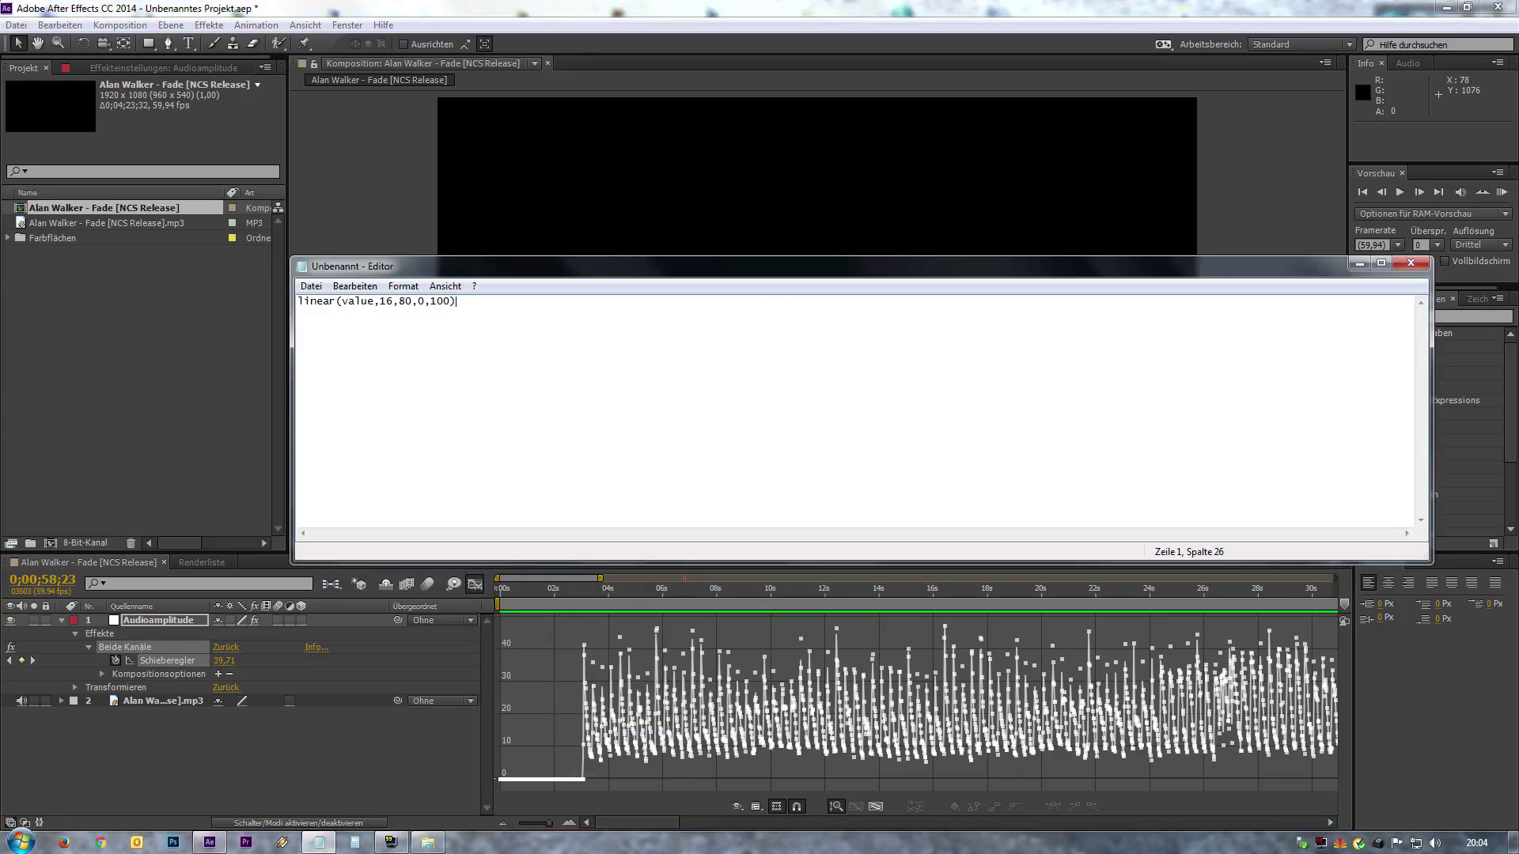
Replace 16, 80 and 100 with 0 to get linear(value,0,0,0,0), and select the line.
key(shift+Left)
key(shift+Left)
text(0)
key(Right)
key(Right)
key(Right)
key(shift+Left)
key(shift+Left)
text(0)
key(shift+Left)
key(shift+Left)
key(shift+Left)
text(0)
drag(431, 301, 244, 302)
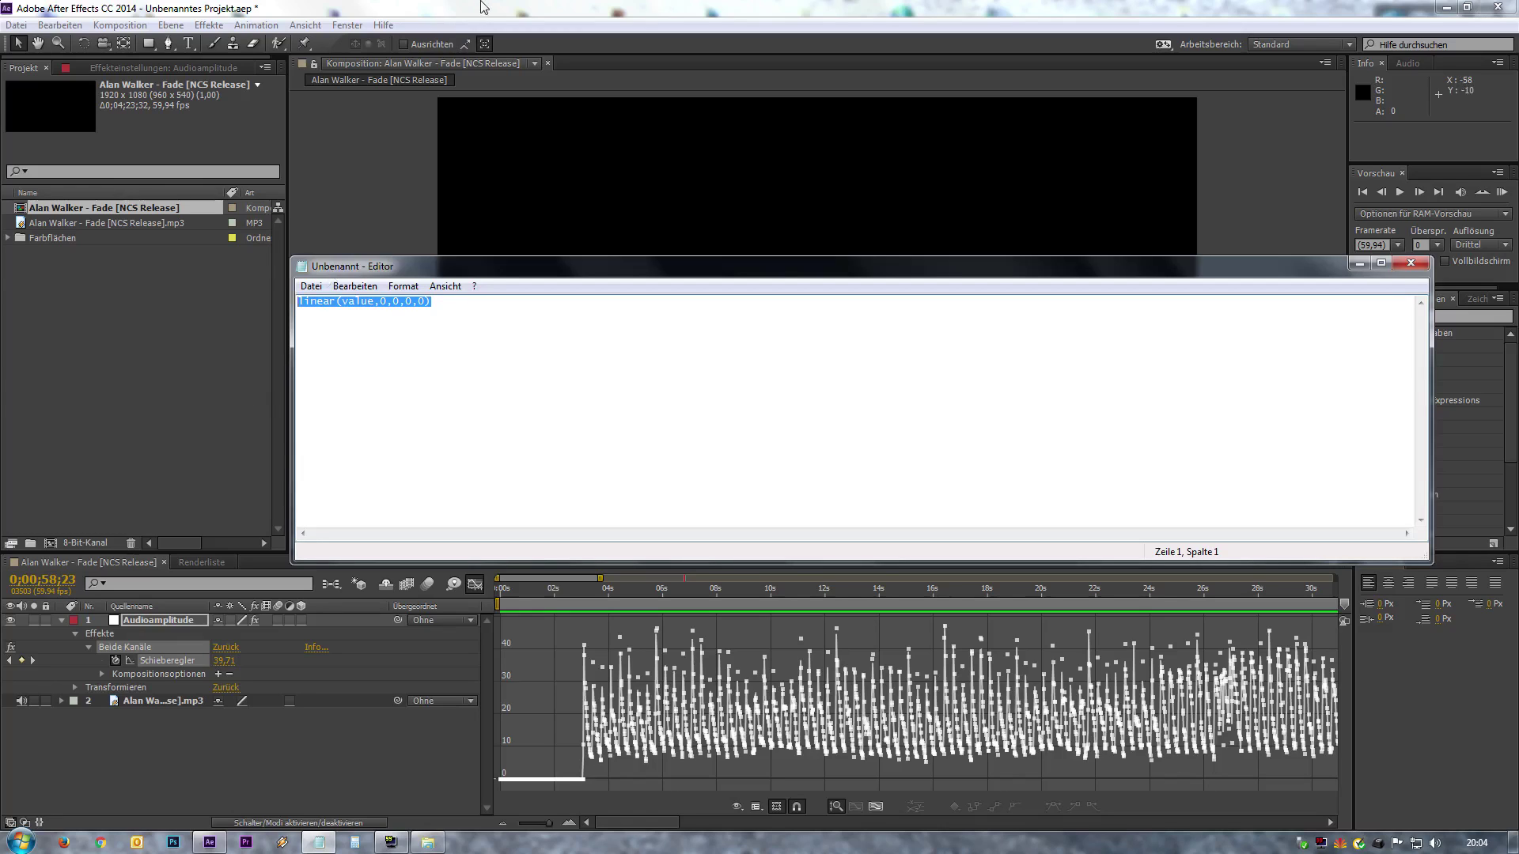
click(247, 398)
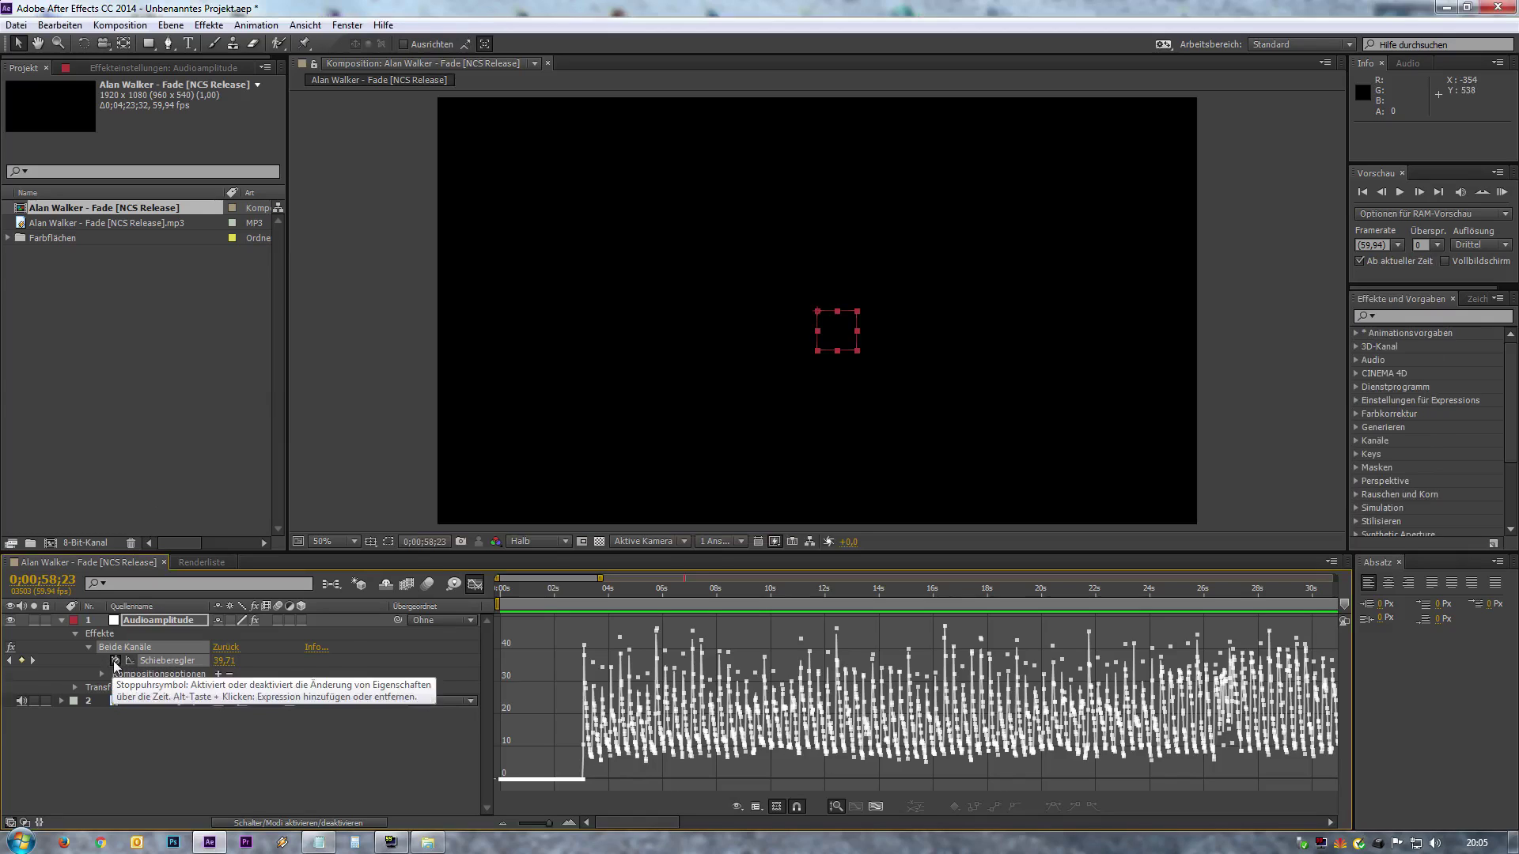
Leave the Graph Editor and give the Schieberegler the expression linear(value,0,0,0,0).
click(475, 587)
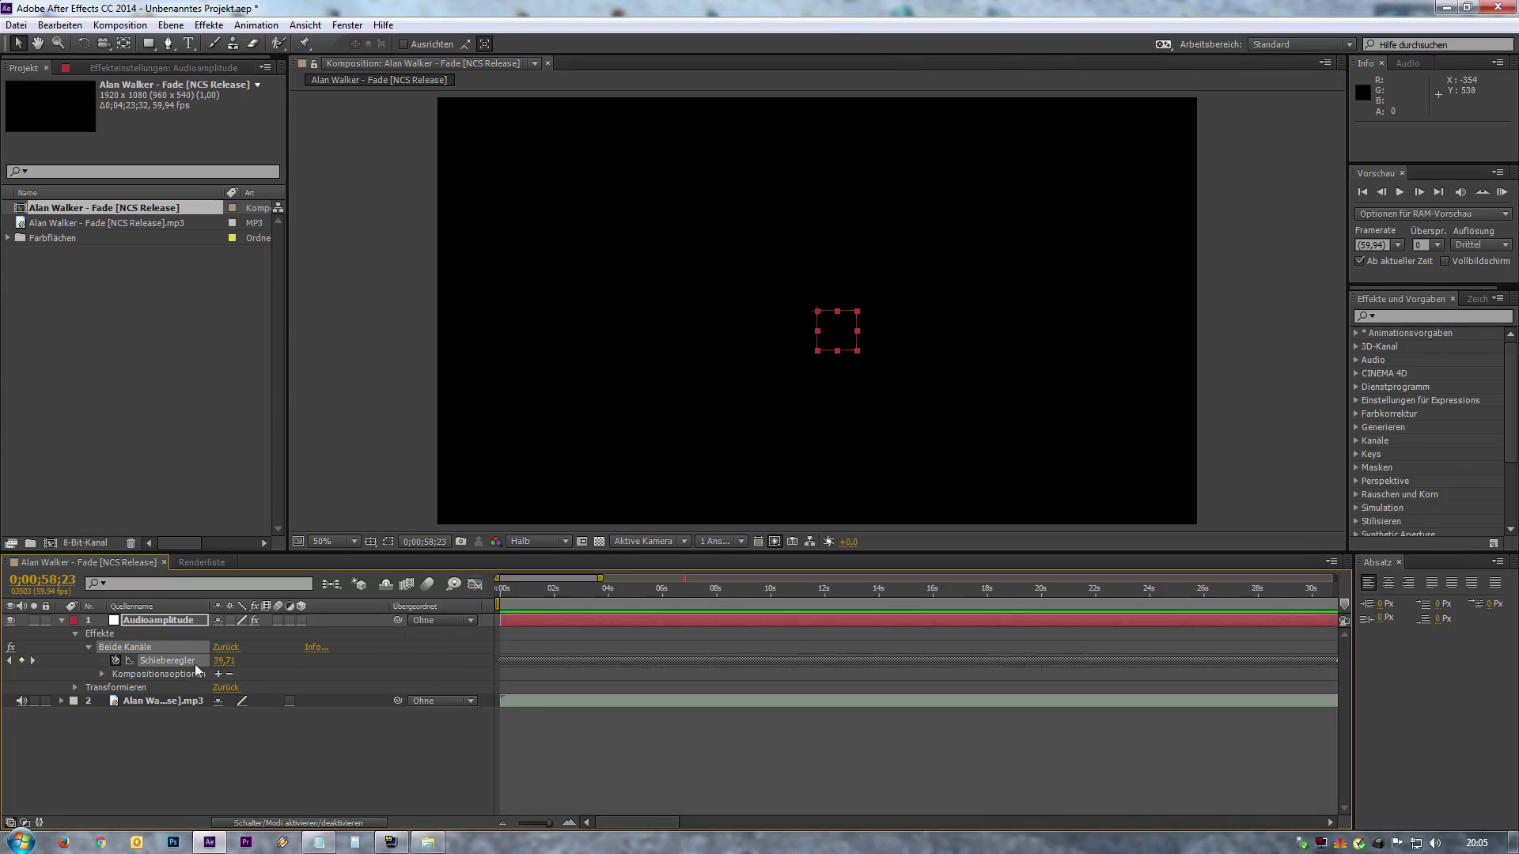
alt+click(115, 661)
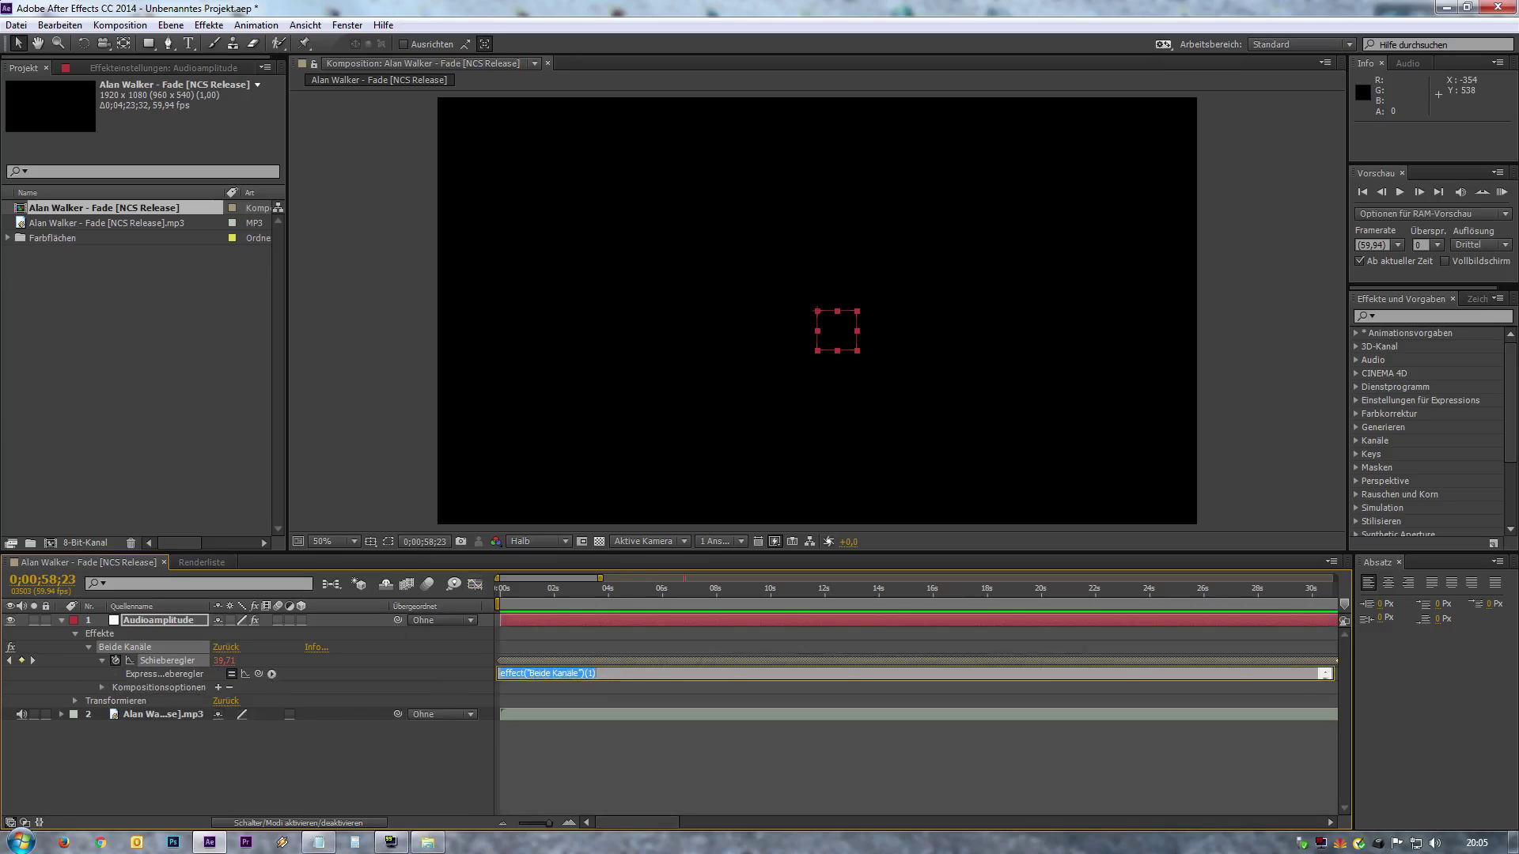
key(BackSpace)
text(linear(value,0,0,0,0))
click(429, 679)
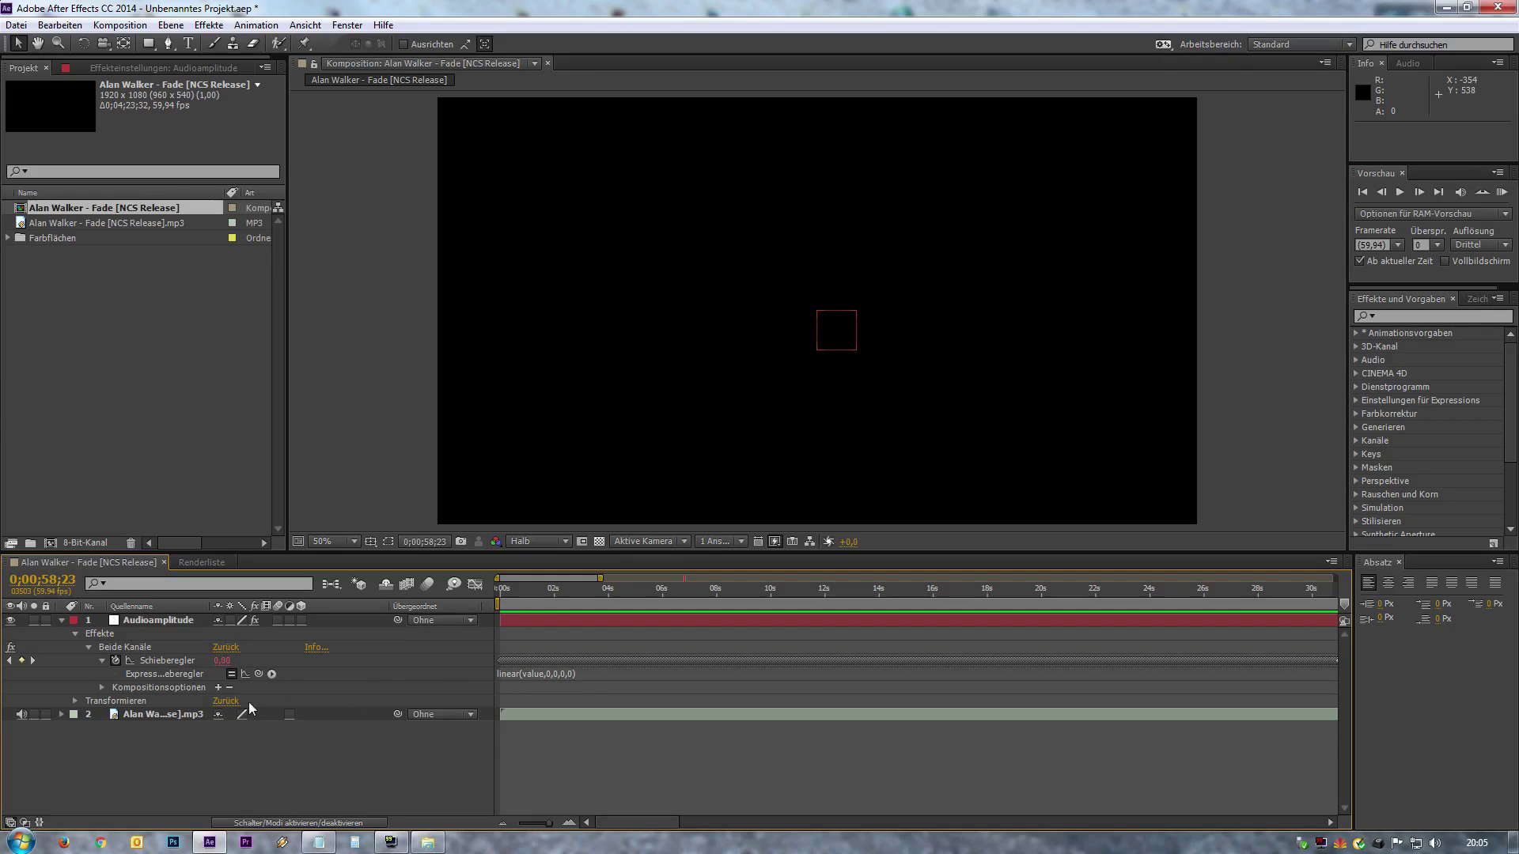
Collapse Audioamplitude and start a new Farbfläche solid layer from the timeline's Neu menu.
click(62, 622)
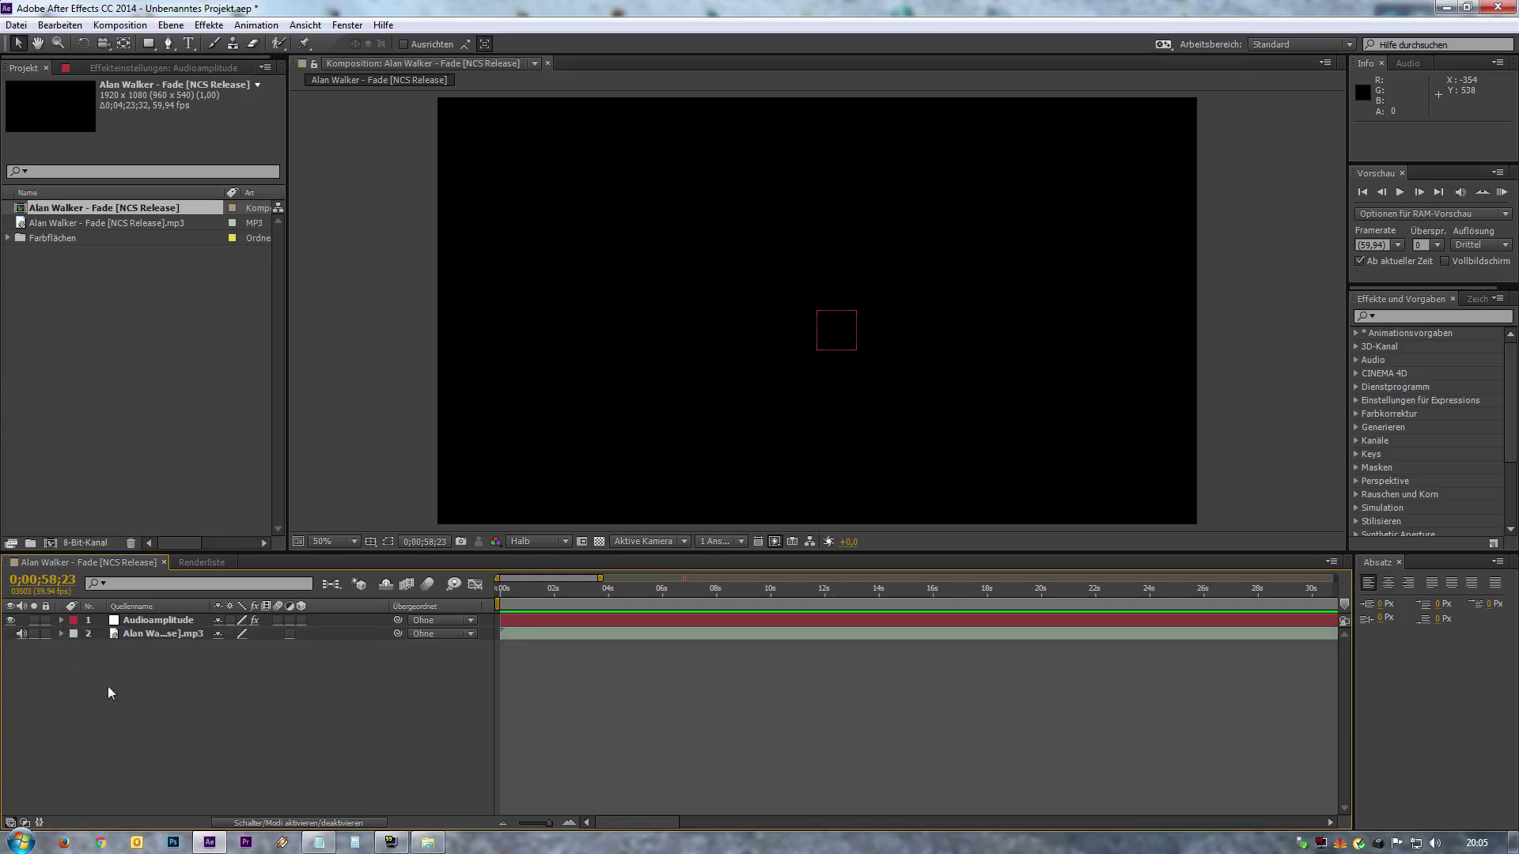
right_click(211, 681)
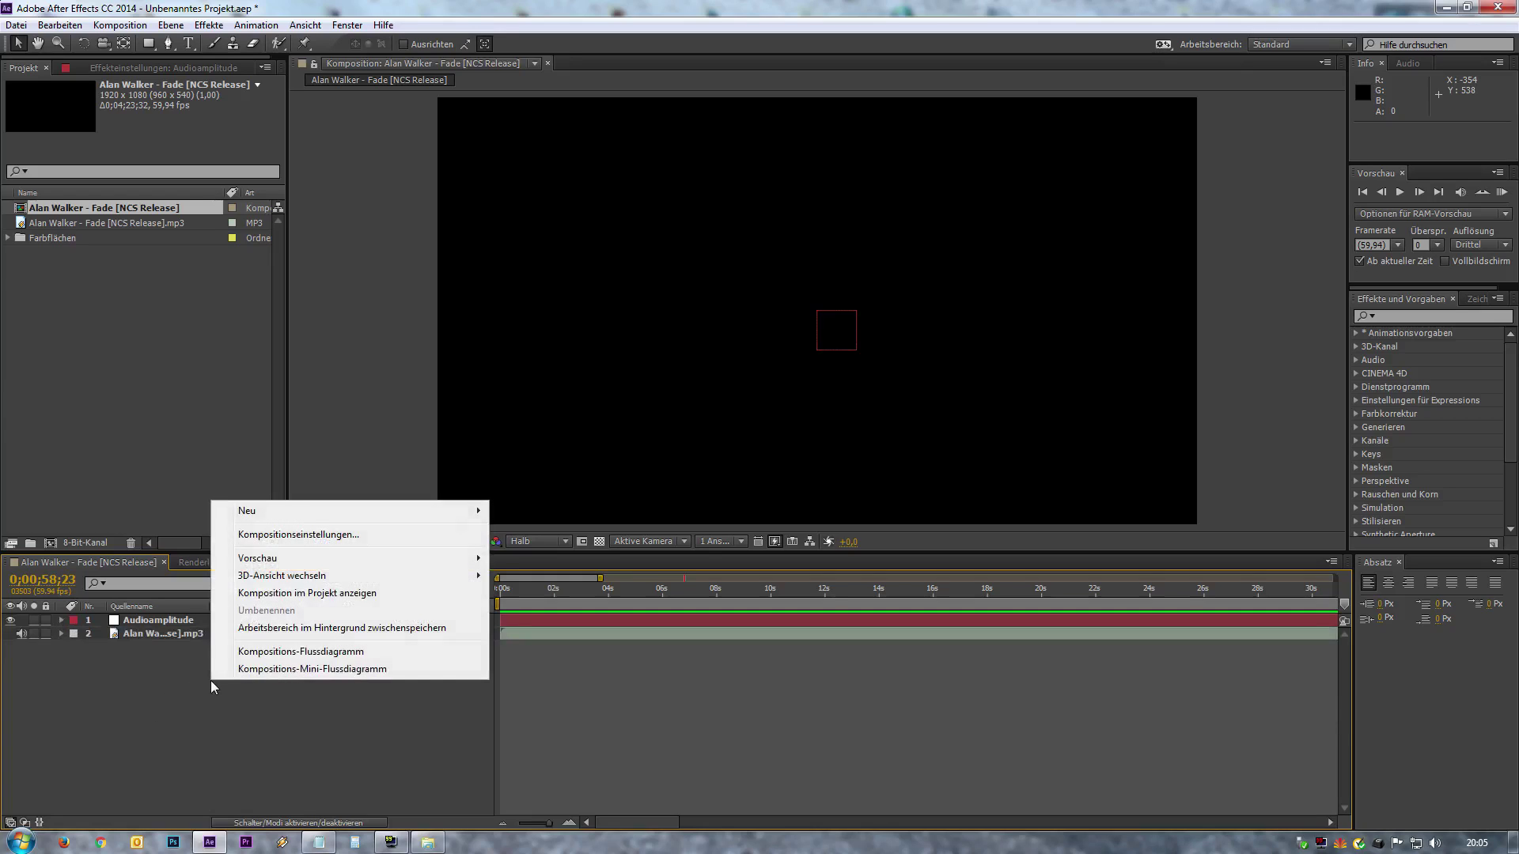
mouse_move(345, 516)
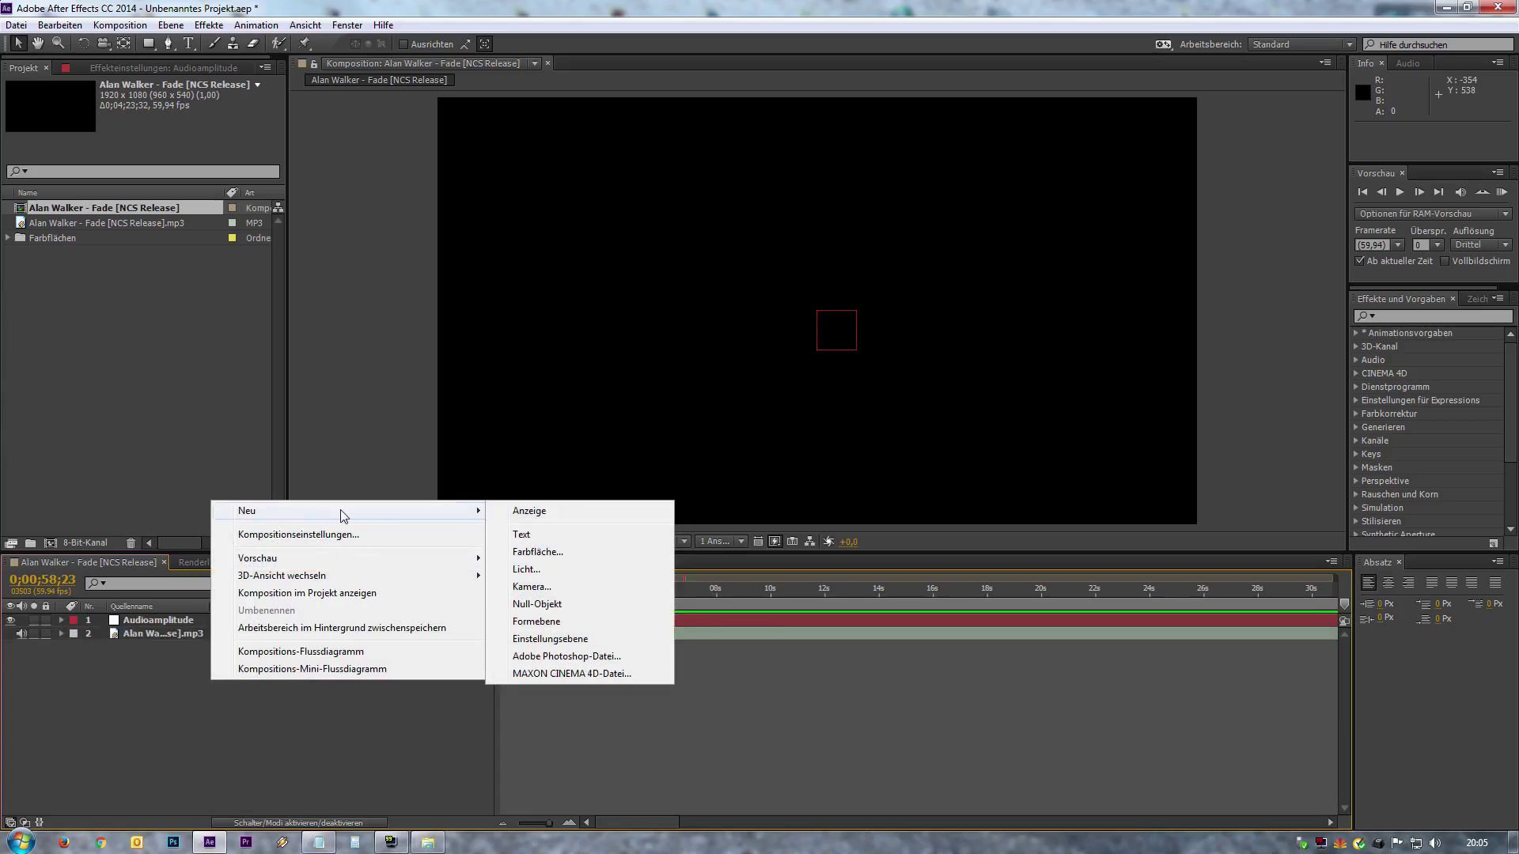
click(553, 555)
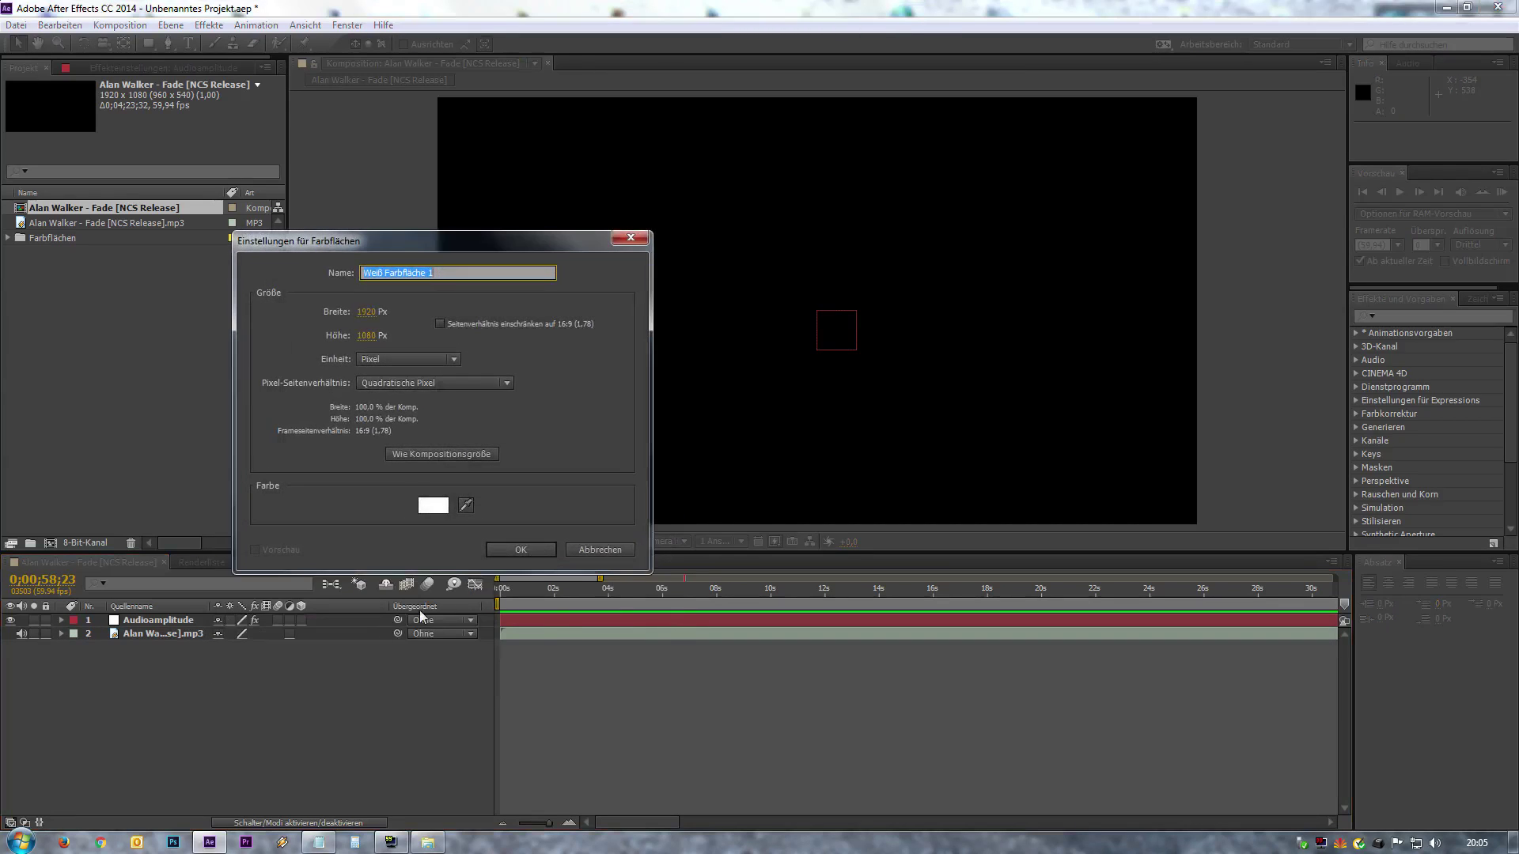
Set the solid colour to a saturated bright green and create the full-frame solid.
click(466, 505)
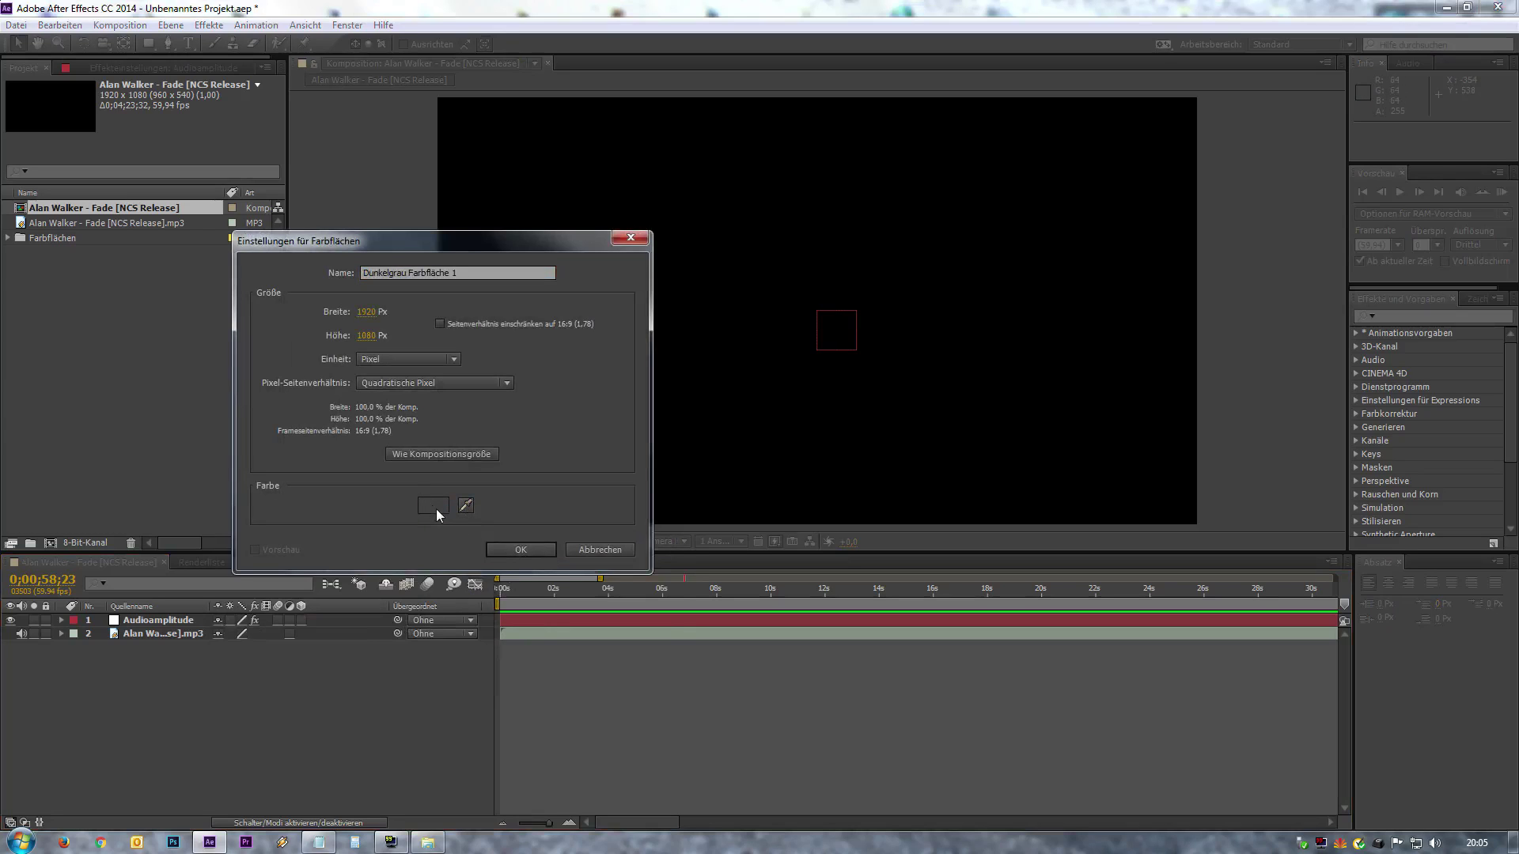
click(435, 507)
click(510, 467)
drag(510, 483, 513, 474)
click(468, 431)
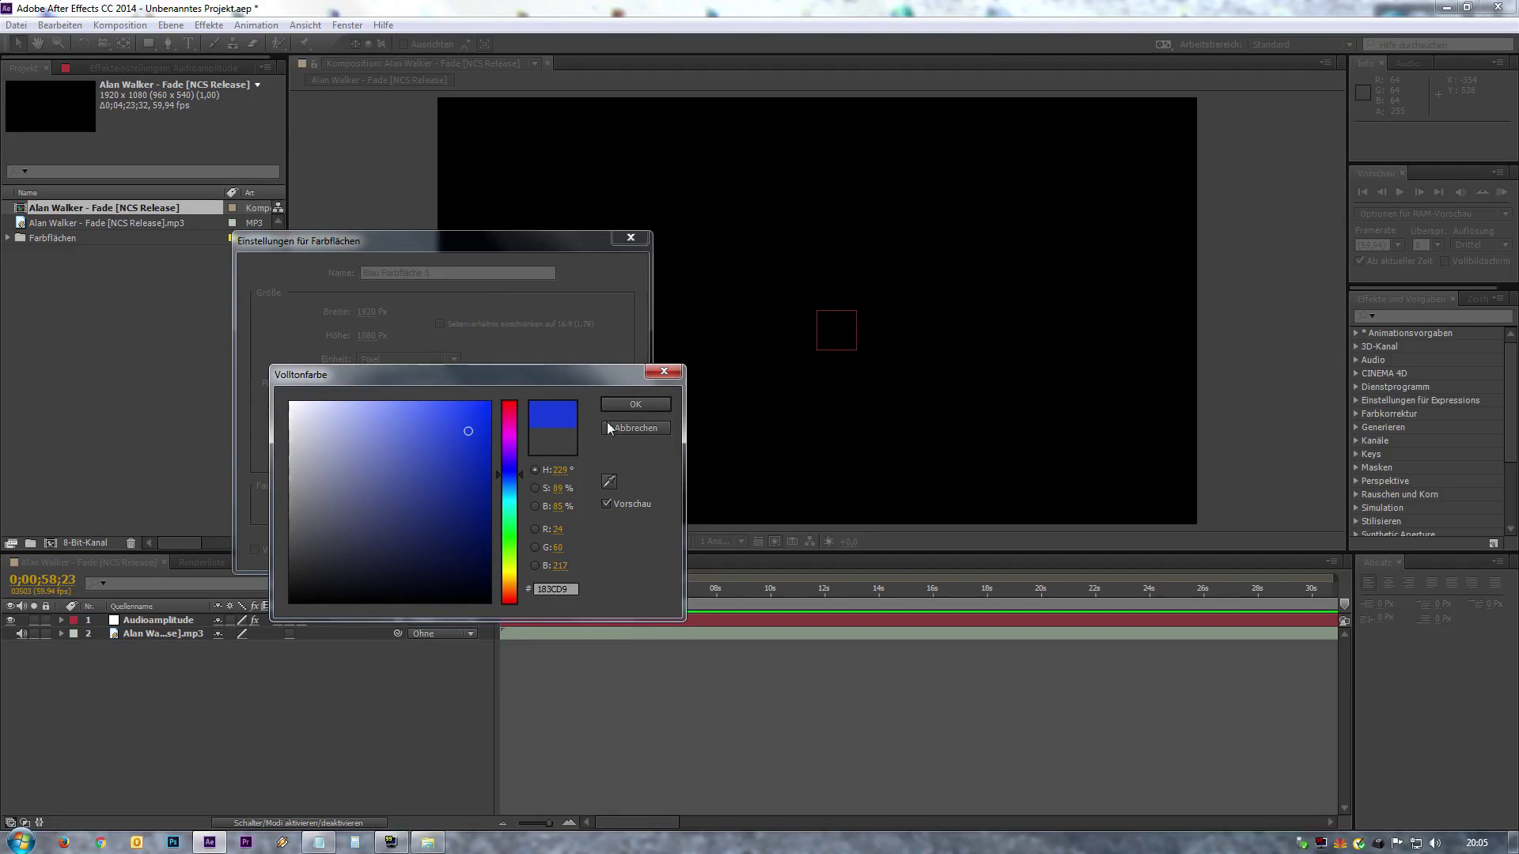
click(512, 528)
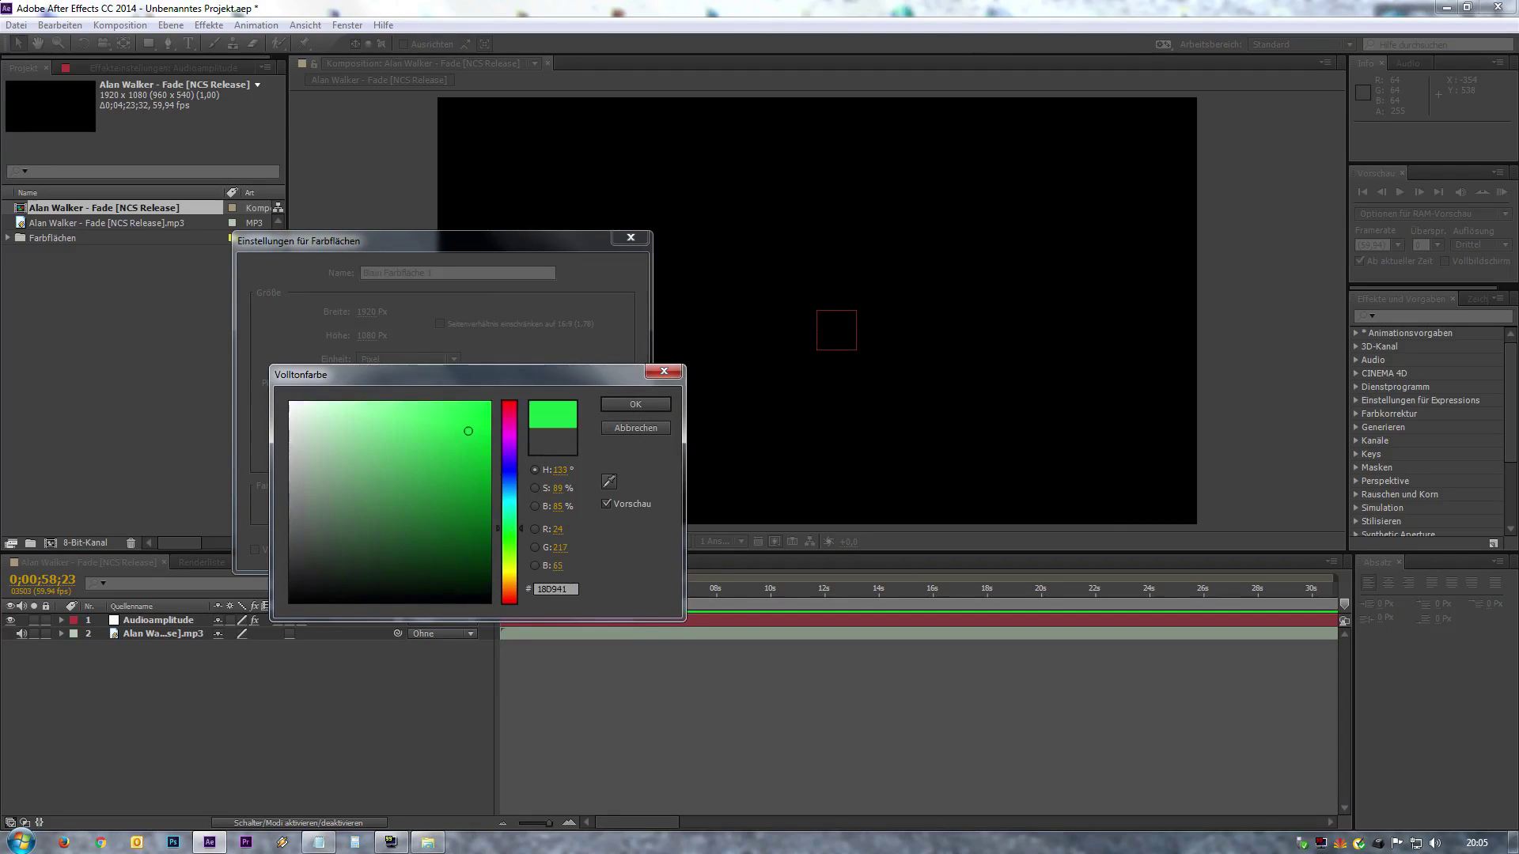
click(605, 406)
click(526, 552)
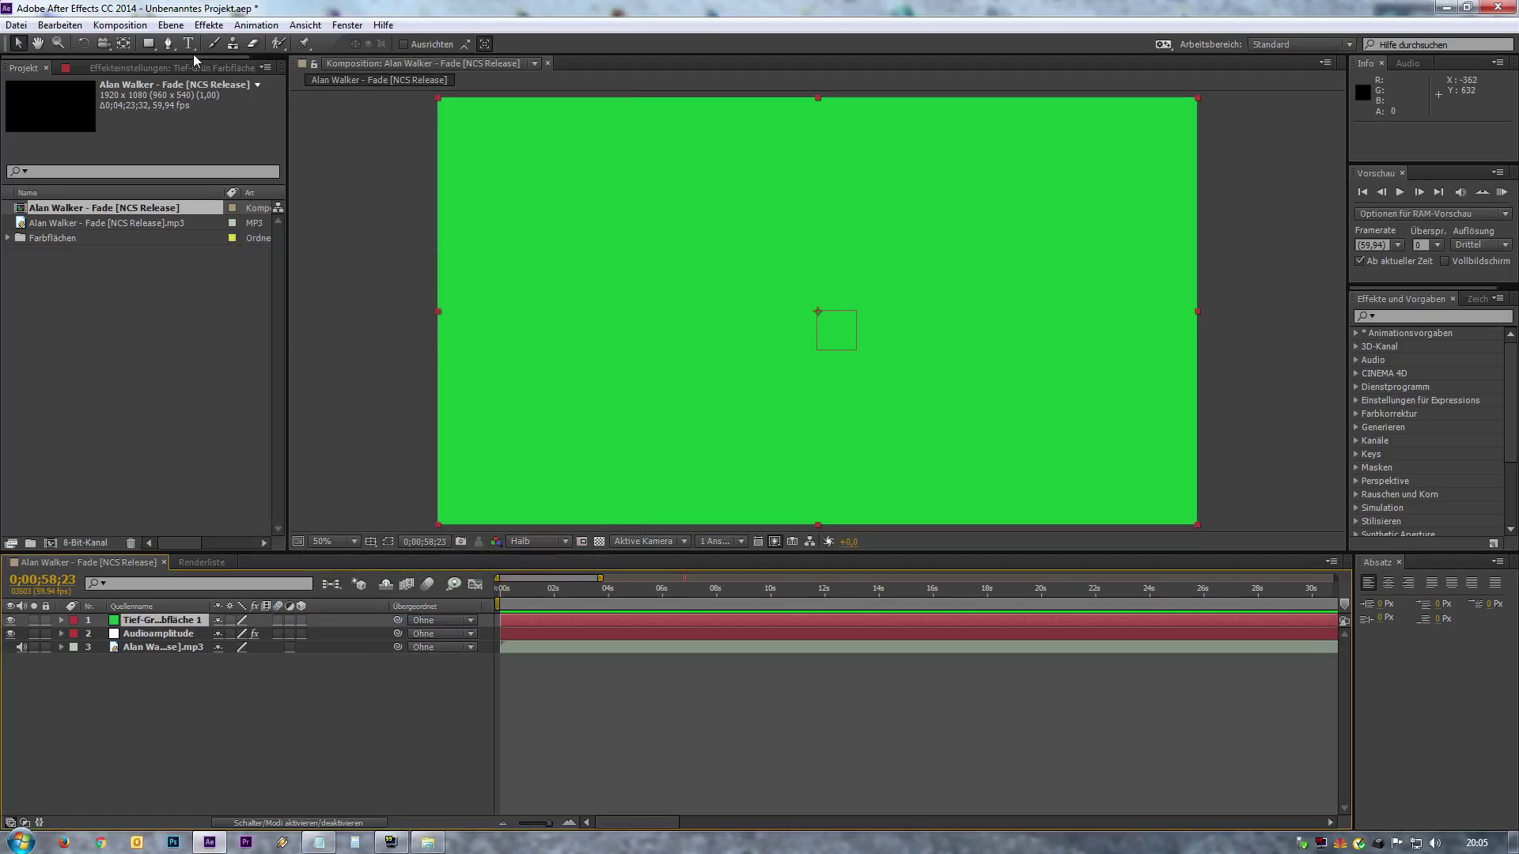
Draw a star mask on the green solid with the Star tool.
click(168, 43)
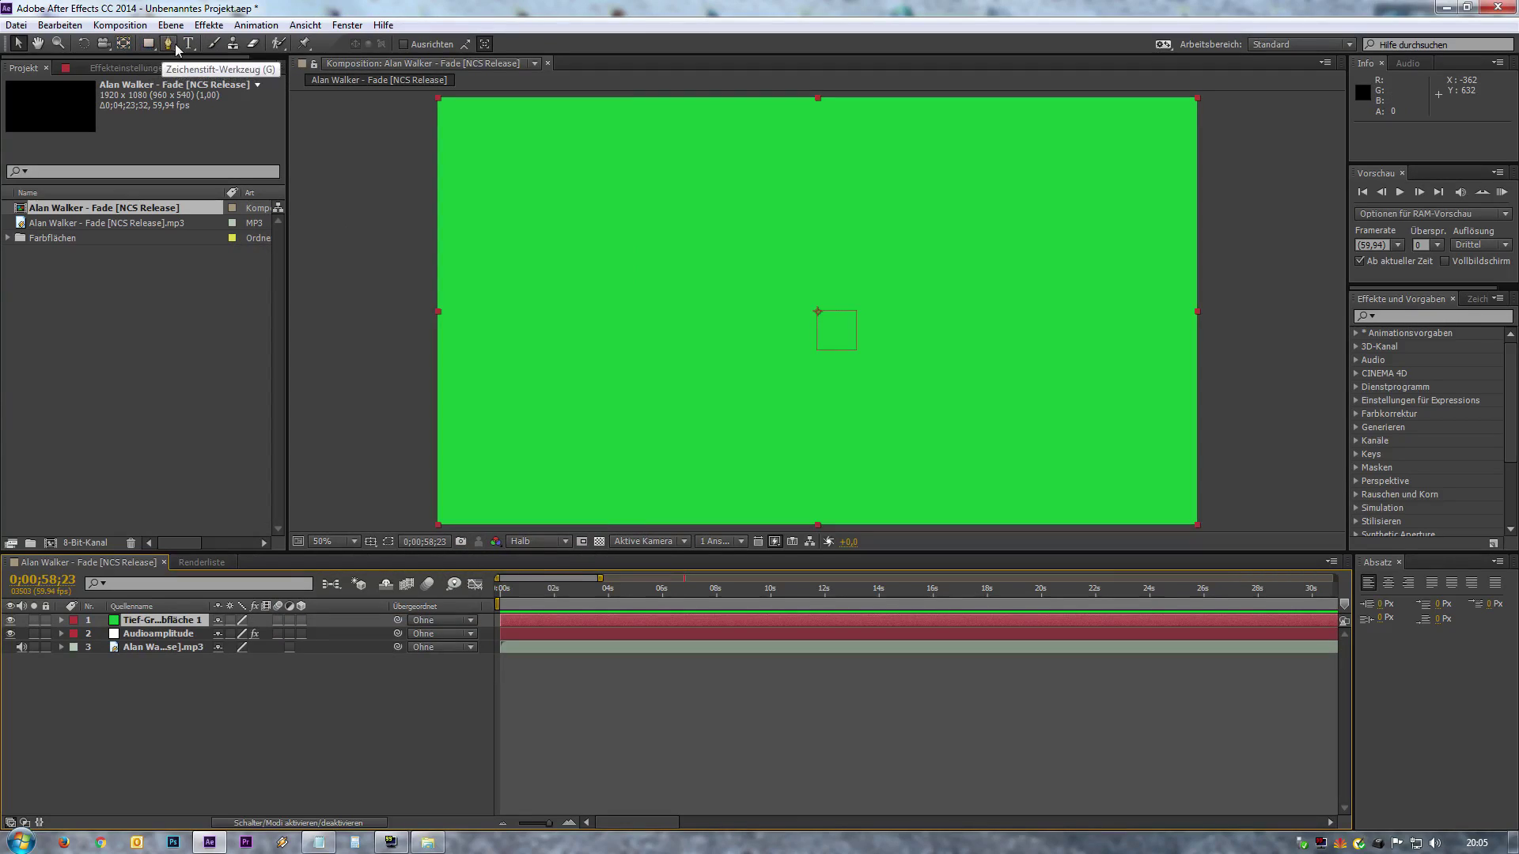
click(224, 47)
click(155, 49)
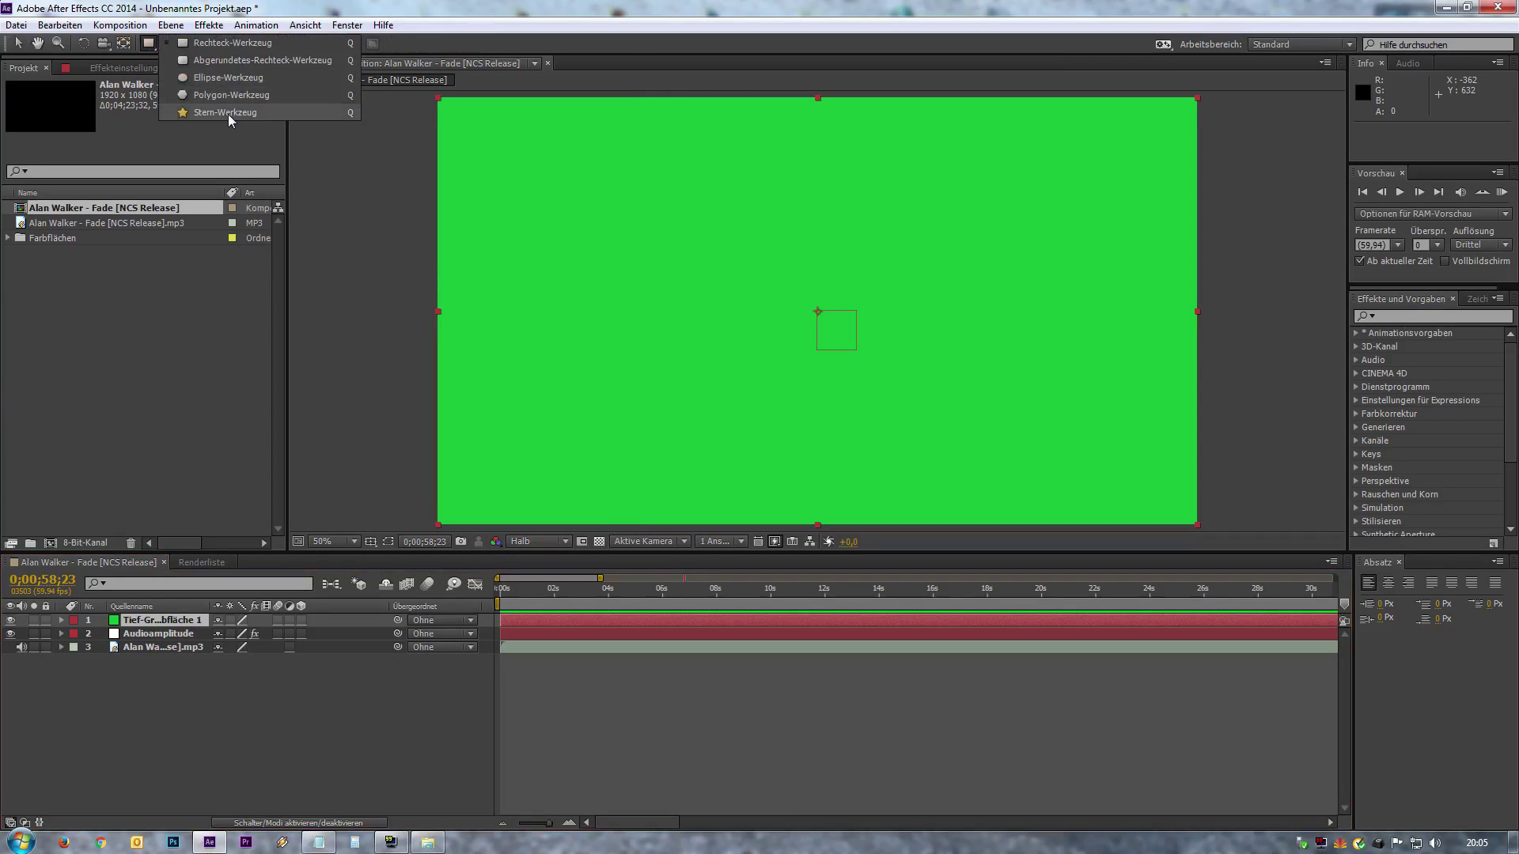
click(229, 115)
mouse_move(738, 244)
mouse_down()
mouse_move(709, 140)
mouse_move(739, 126)
mouse_up()
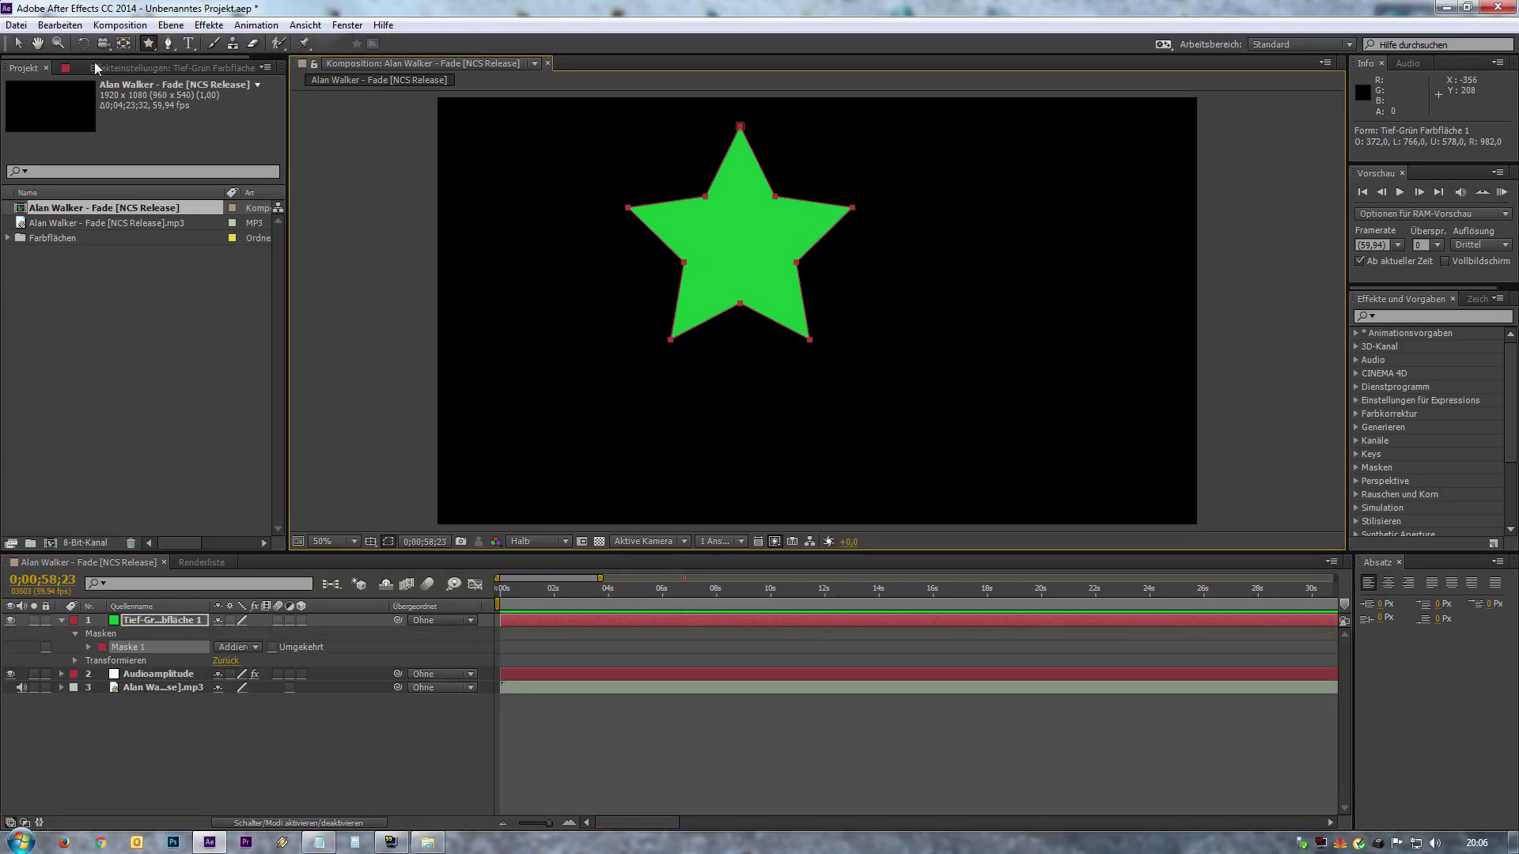
Nudge the star layer slightly right, then delete it and deselect Audioamplitude.
click(17, 43)
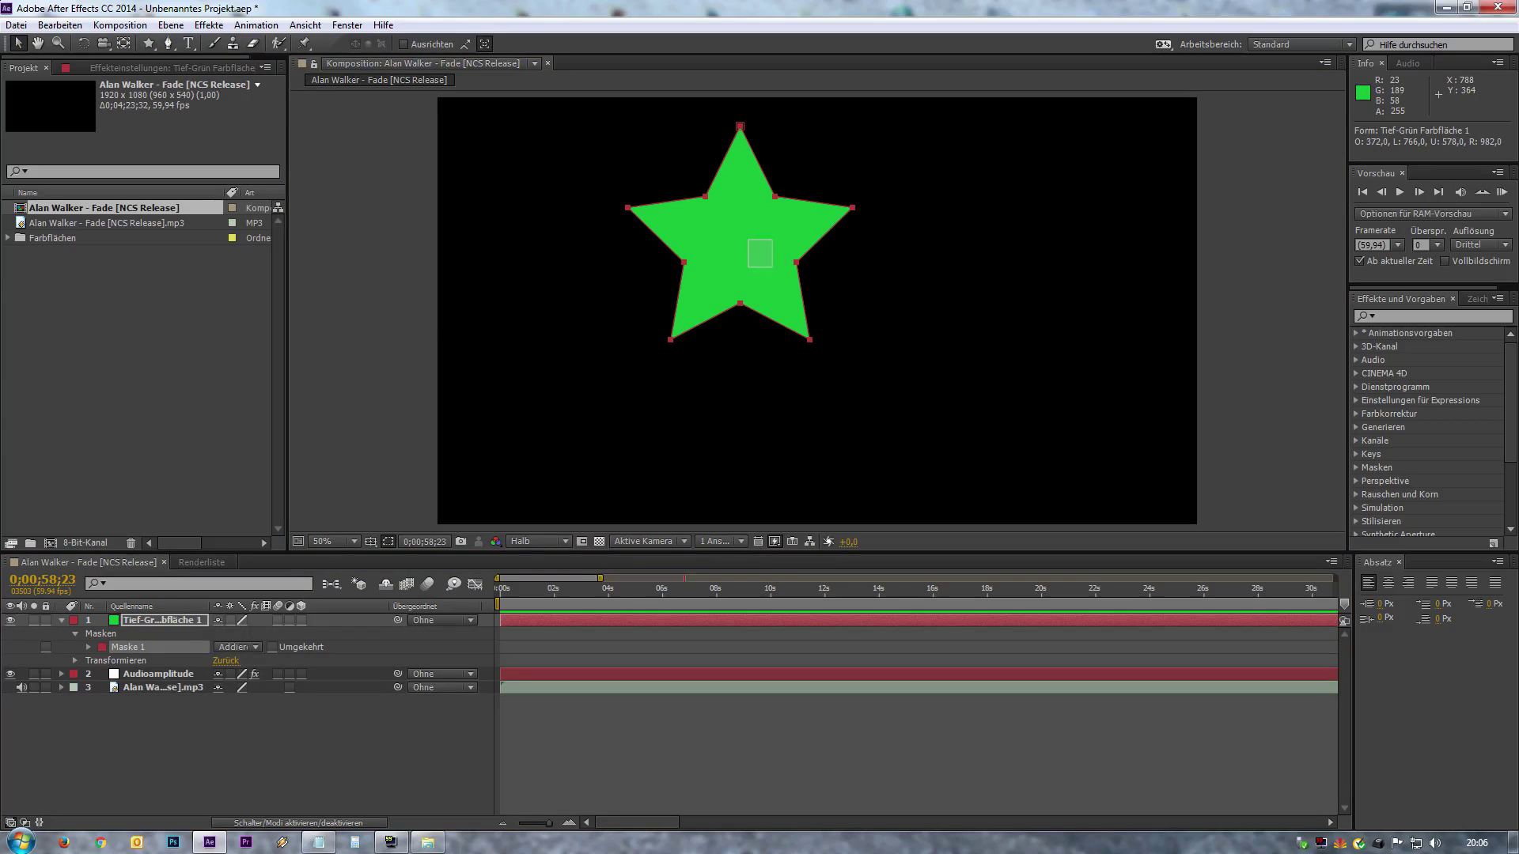
drag(749, 242, 753, 241)
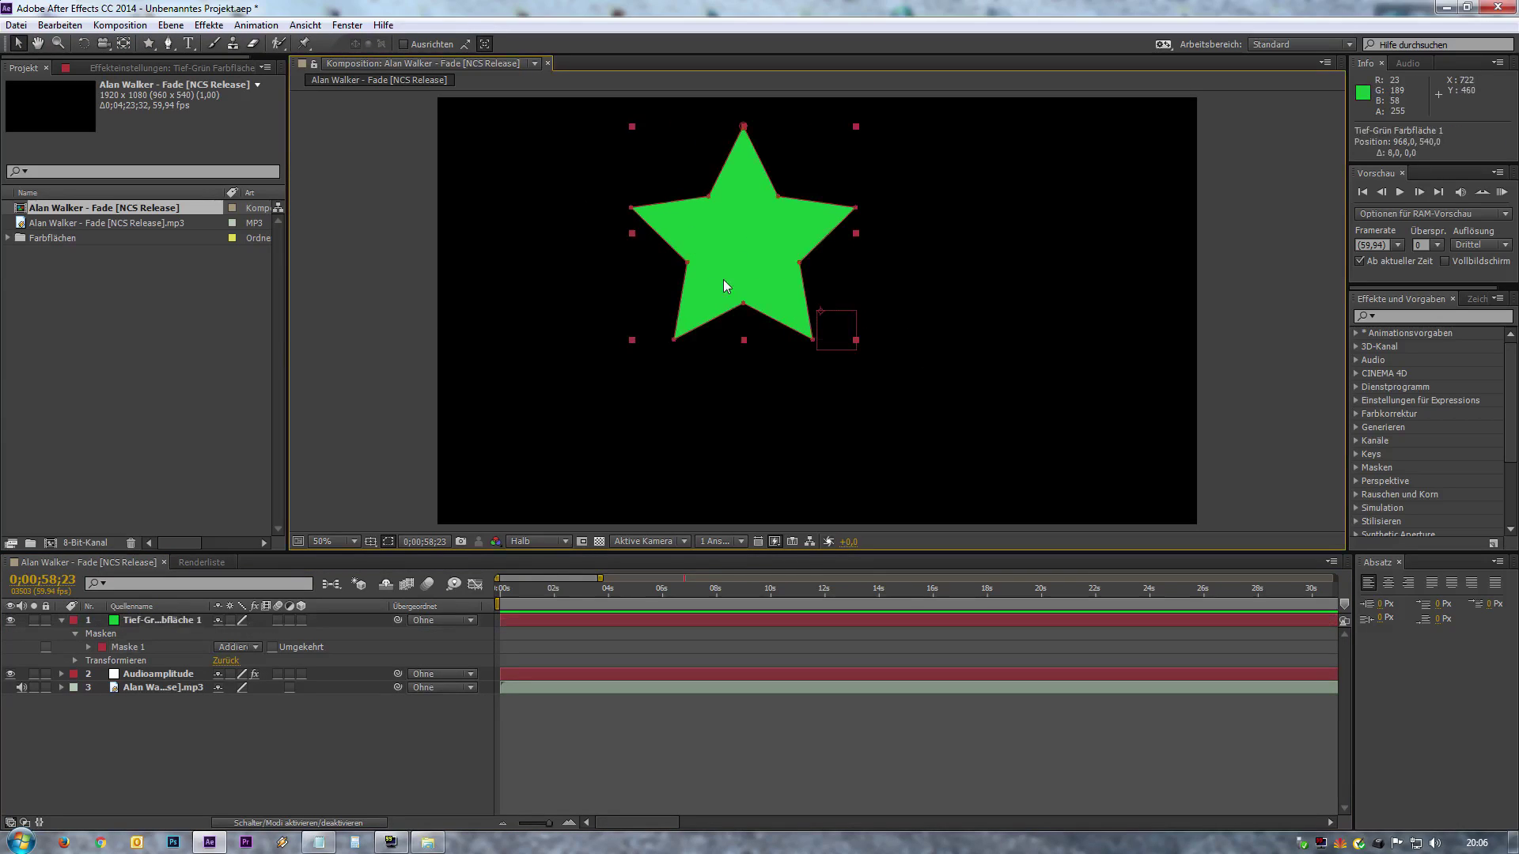
key(Delete)
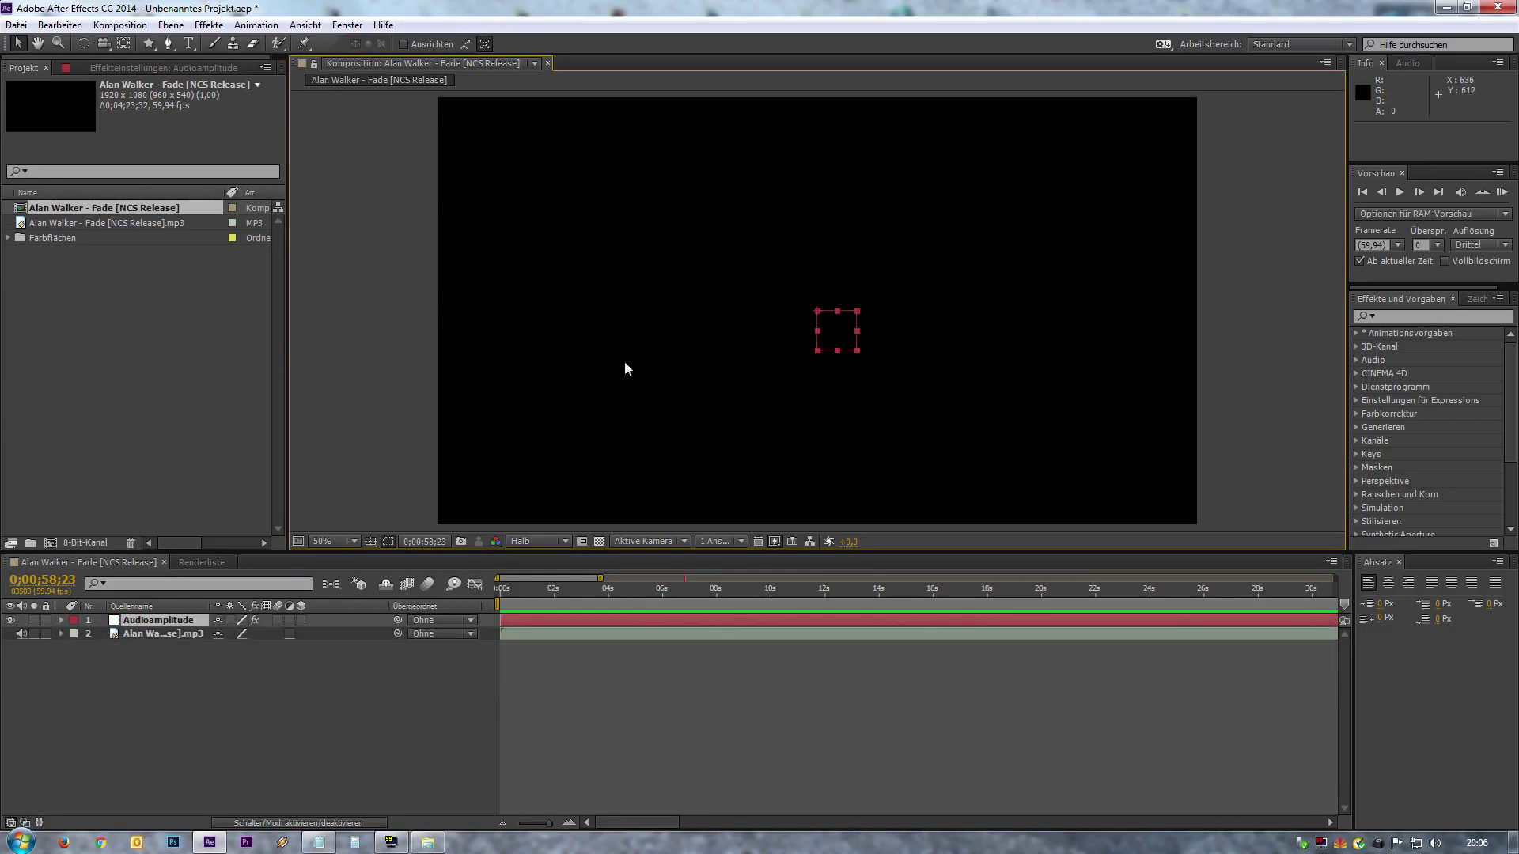
click(271, 688)
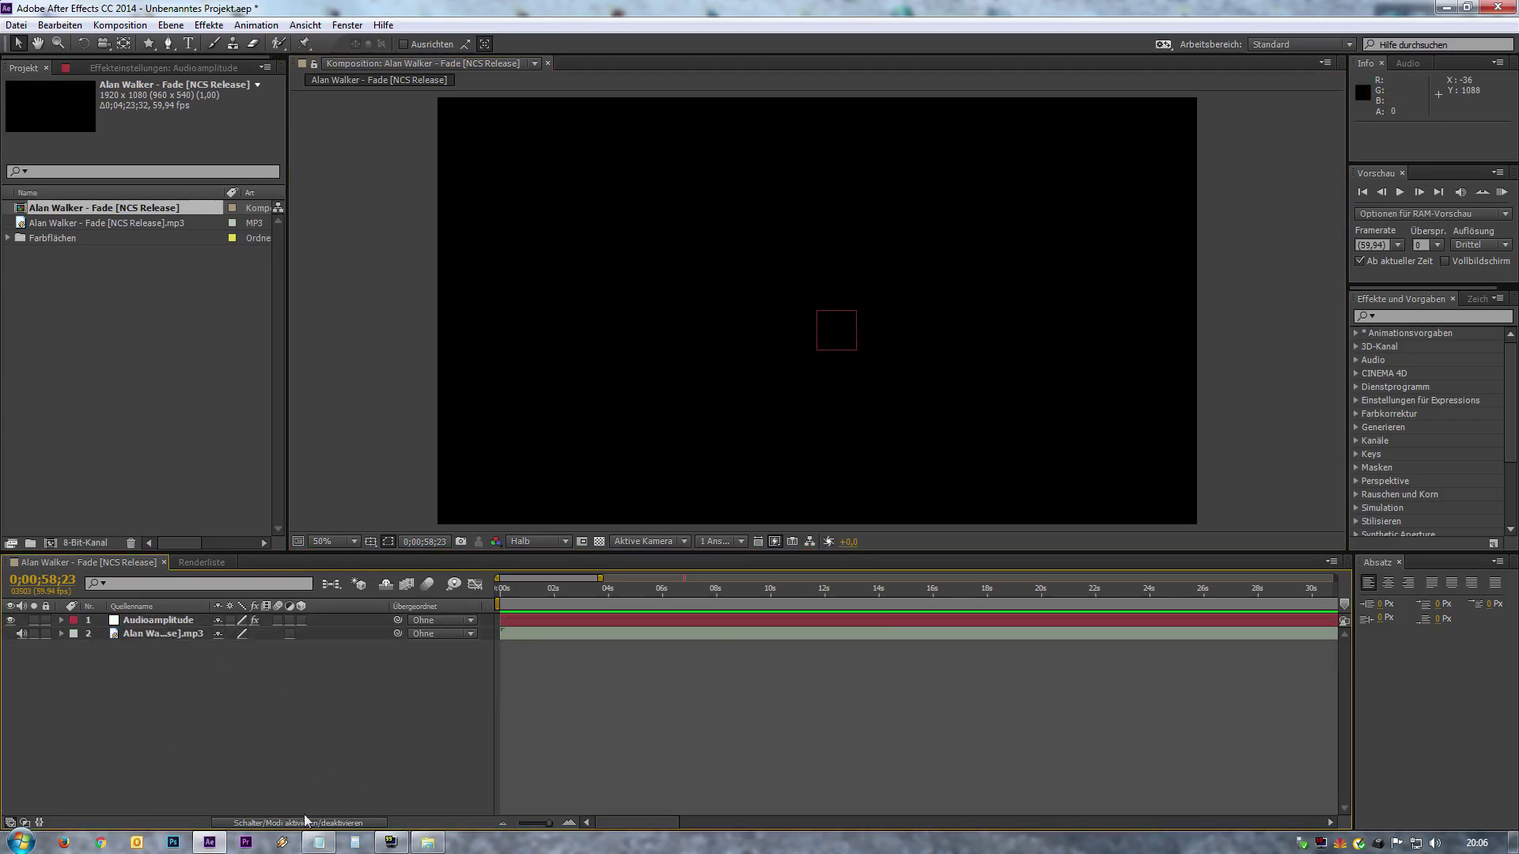
Add a new green solid layer with default settings.
right_click(289, 727)
mouse_move(545, 554)
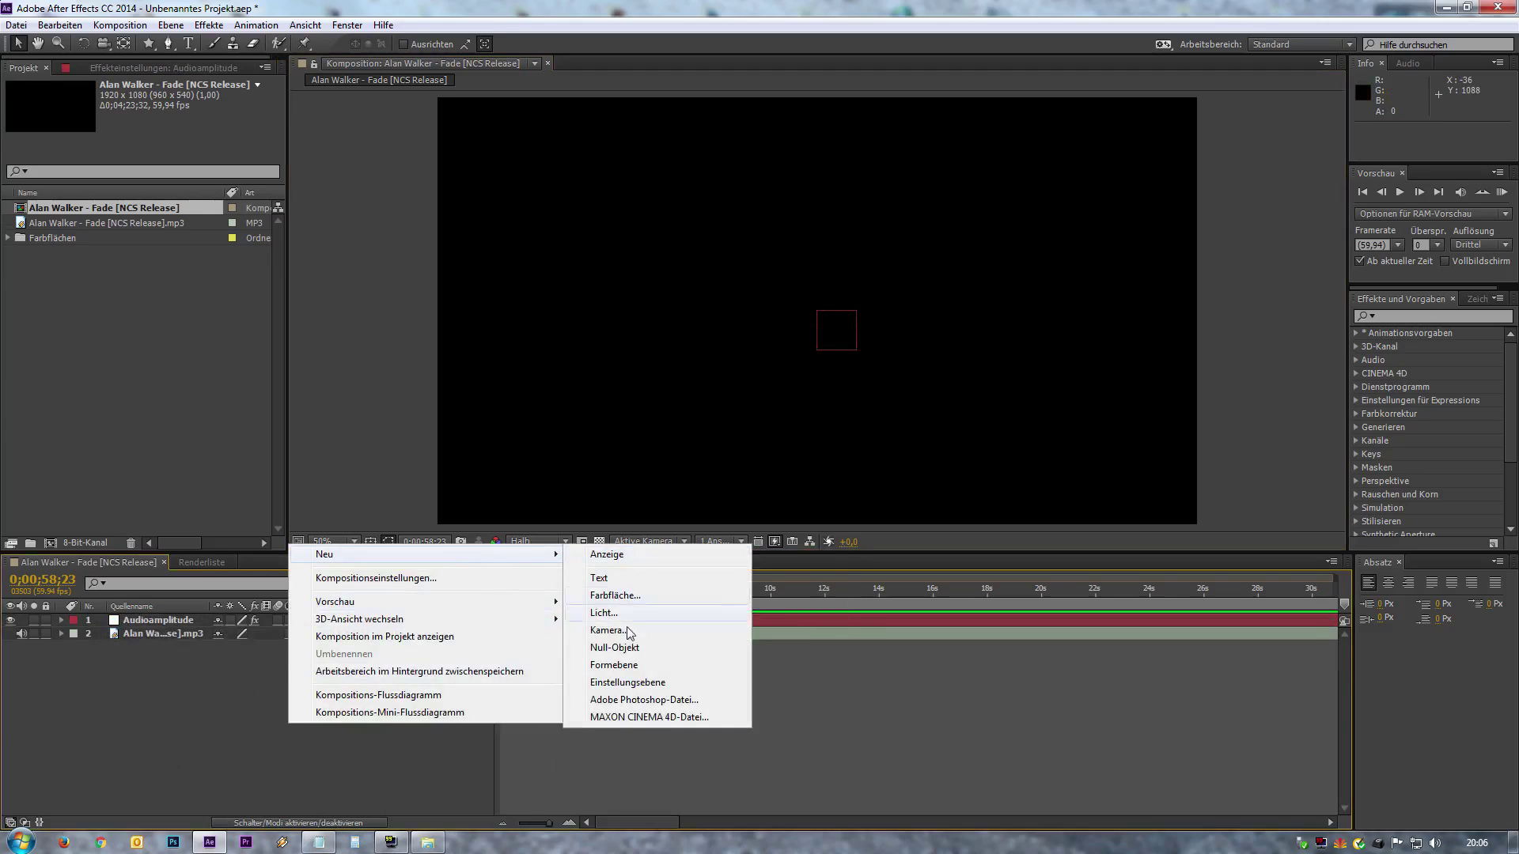
click(618, 596)
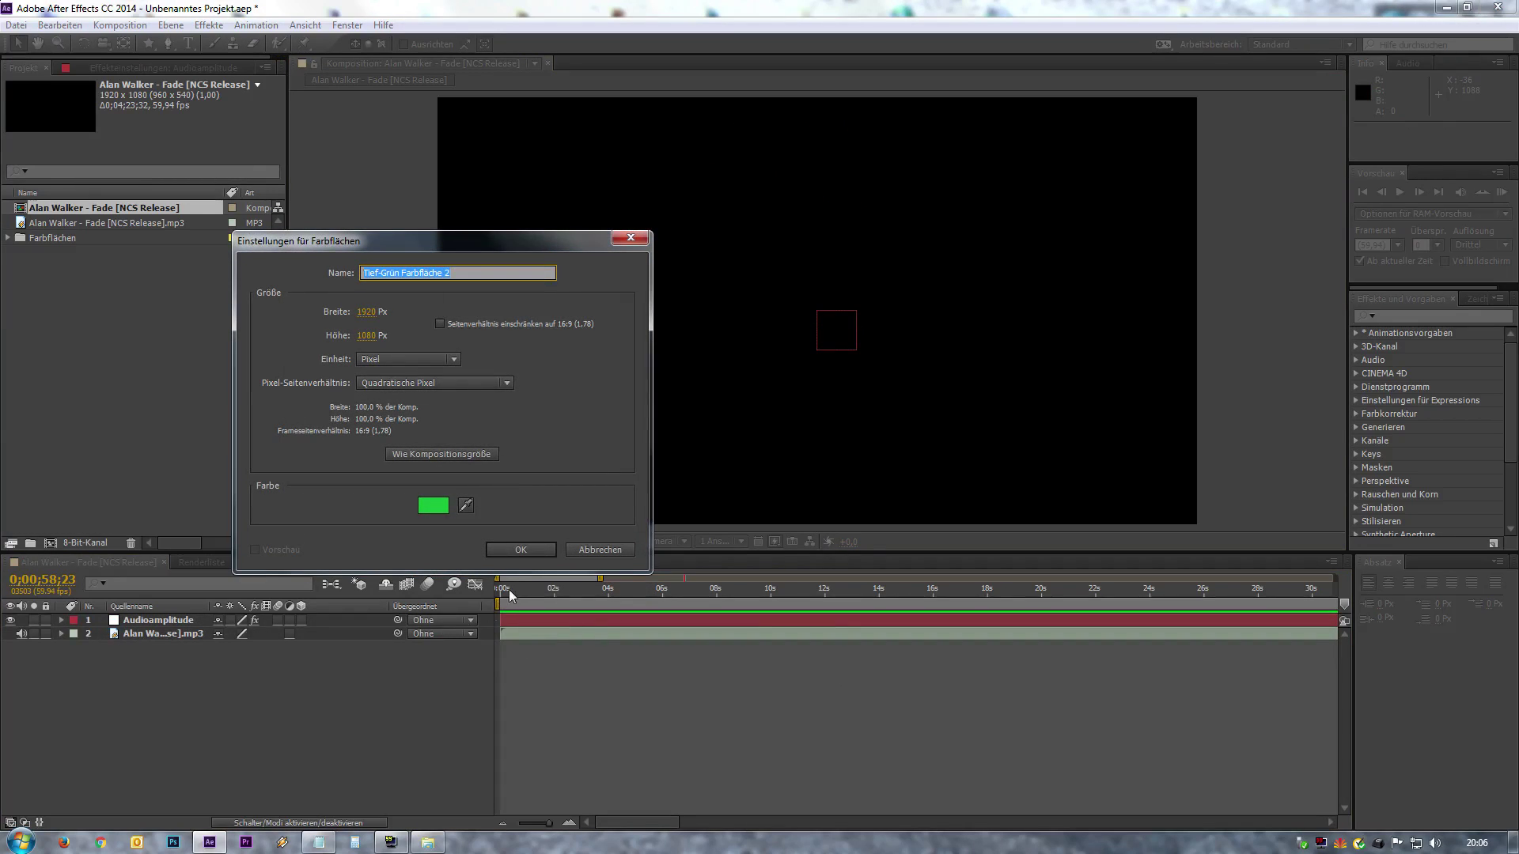
click(520, 549)
click(208, 748)
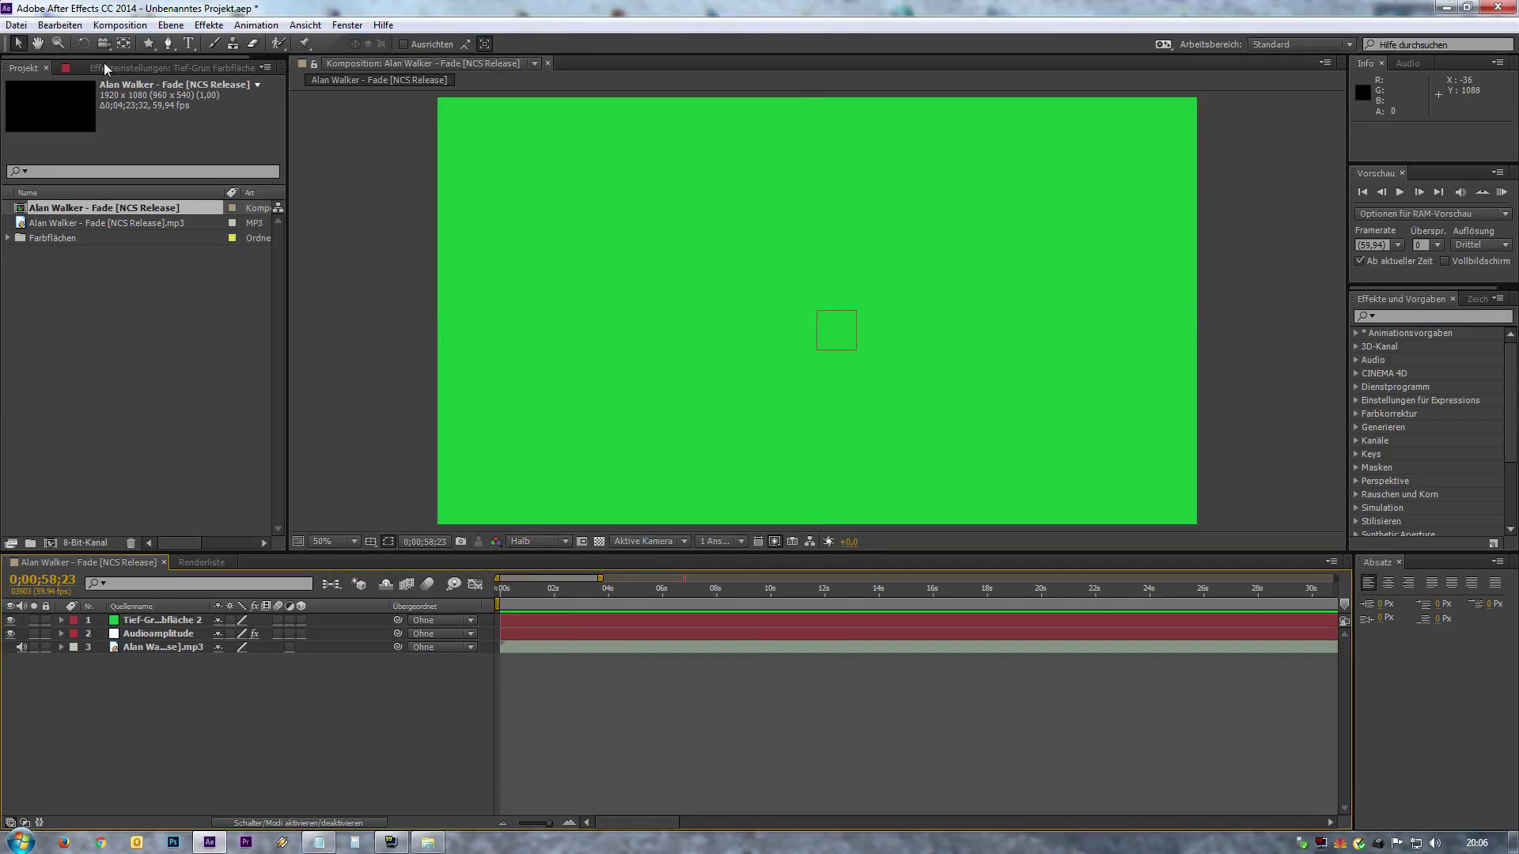
Draw a yellow star near the top and move it to the composition centre.
click(148, 43)
drag(700, 188, 686, 95)
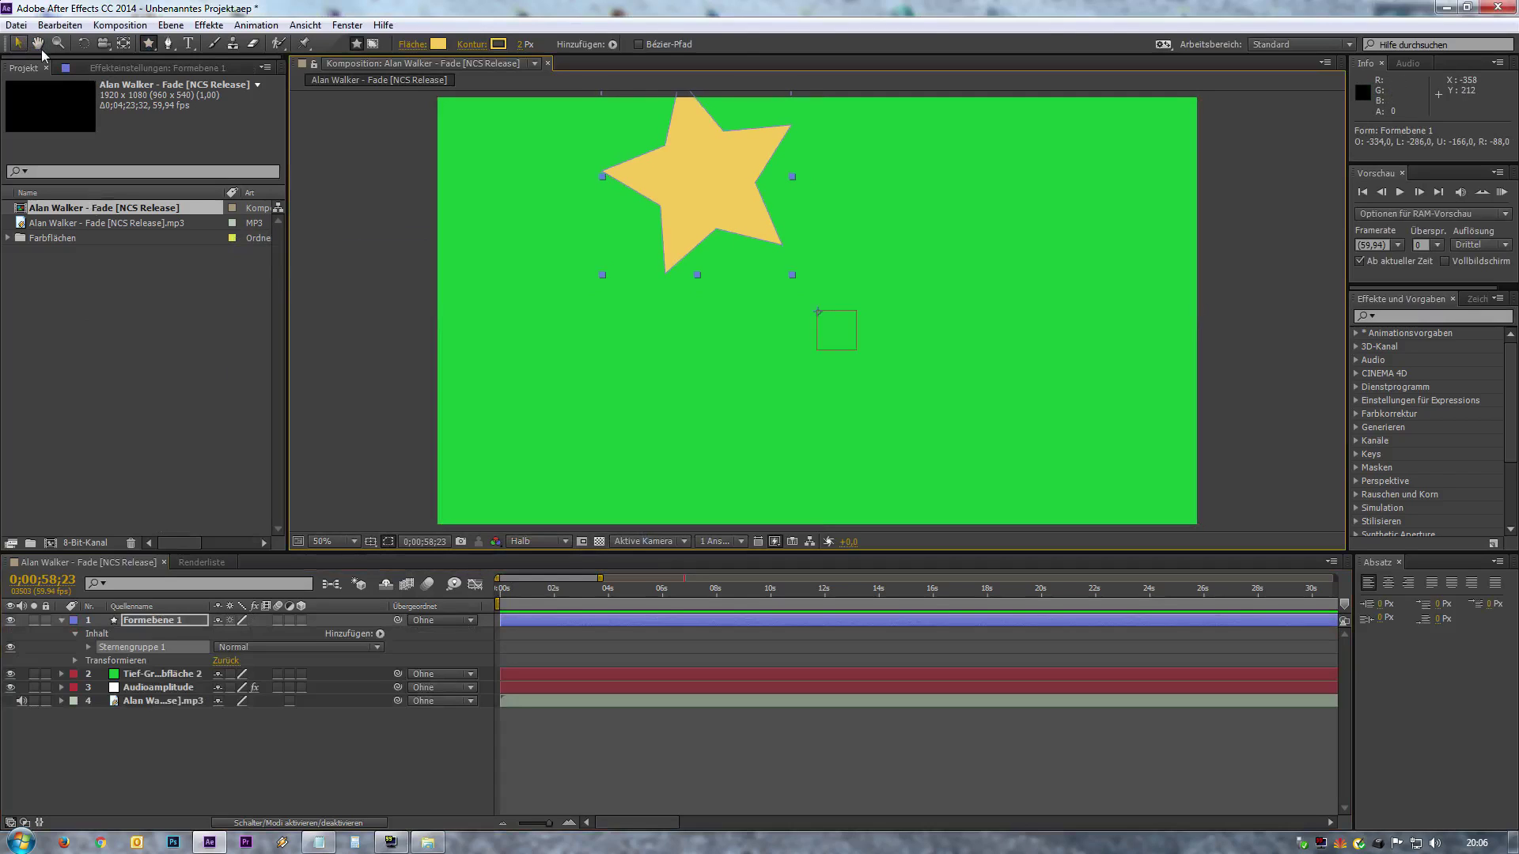
click(17, 44)
drag(727, 191, 843, 299)
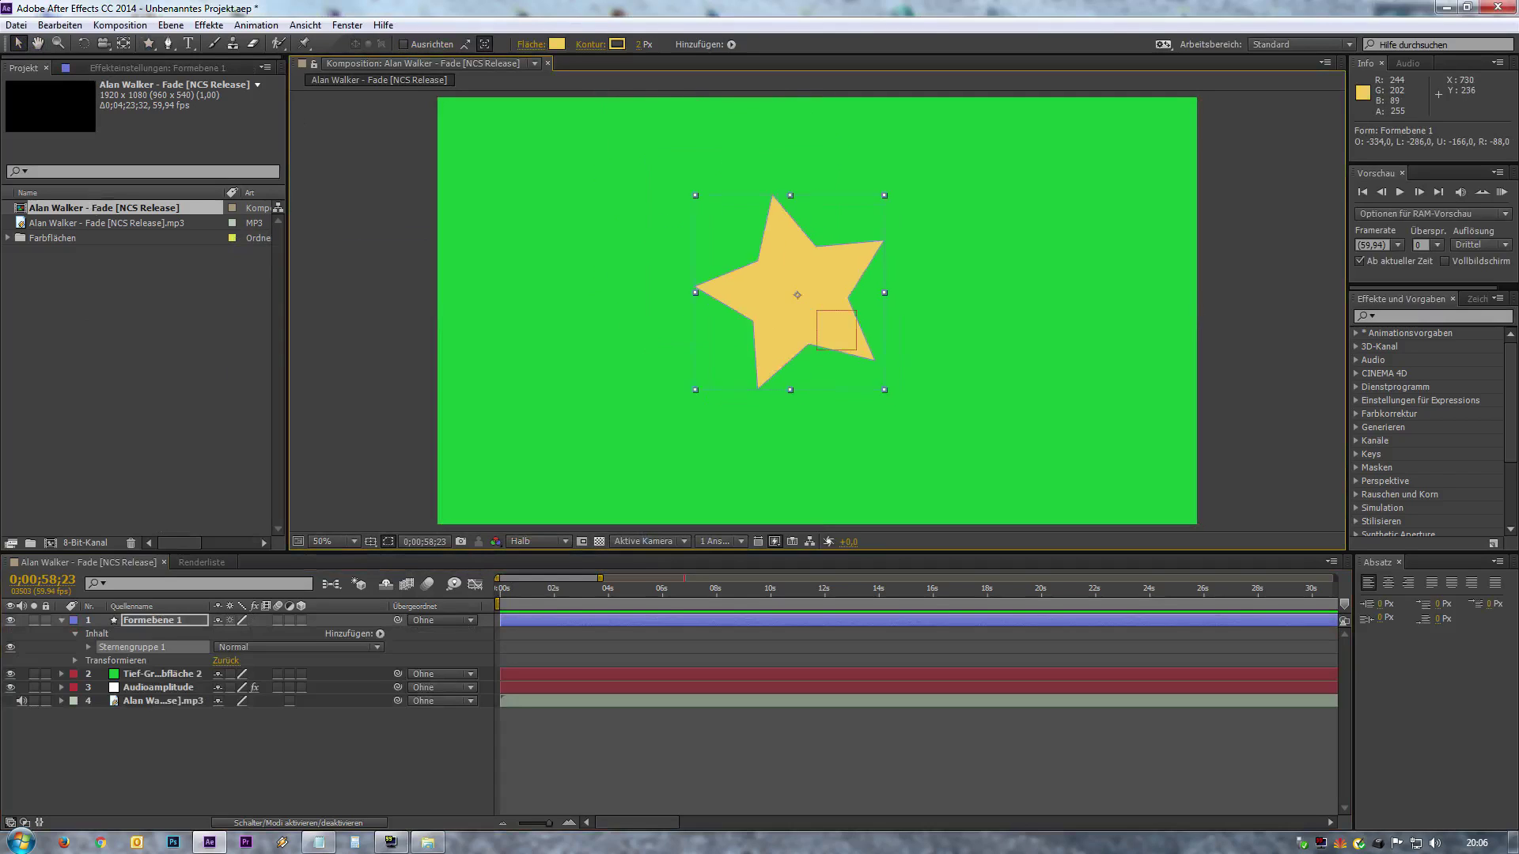
Undo the accidental shift of the green background and select the star layer.
click(905, 411)
drag(825, 326, 801, 330)
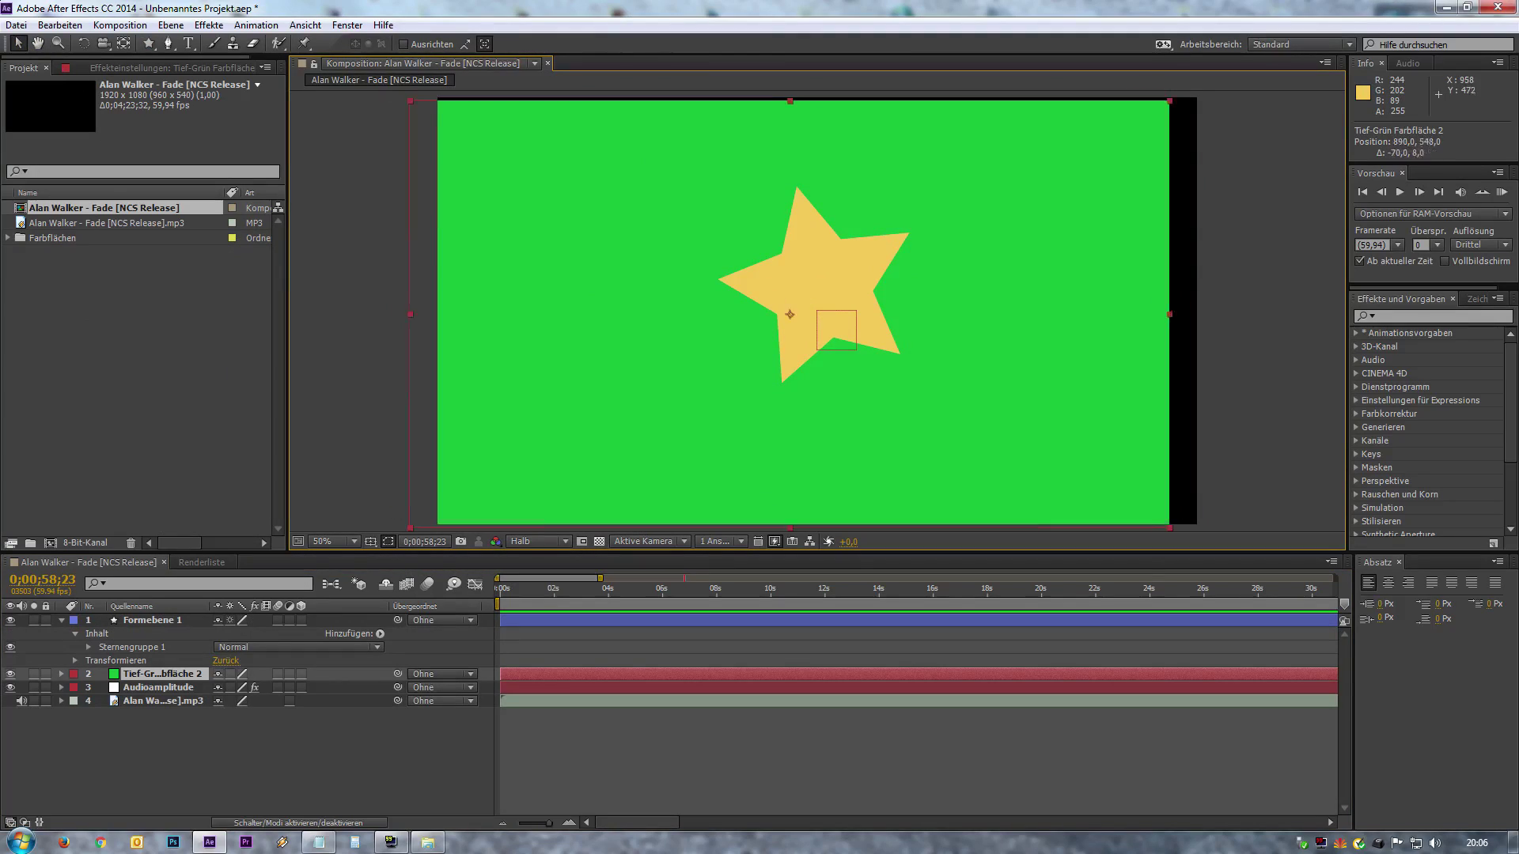
click(60, 25)
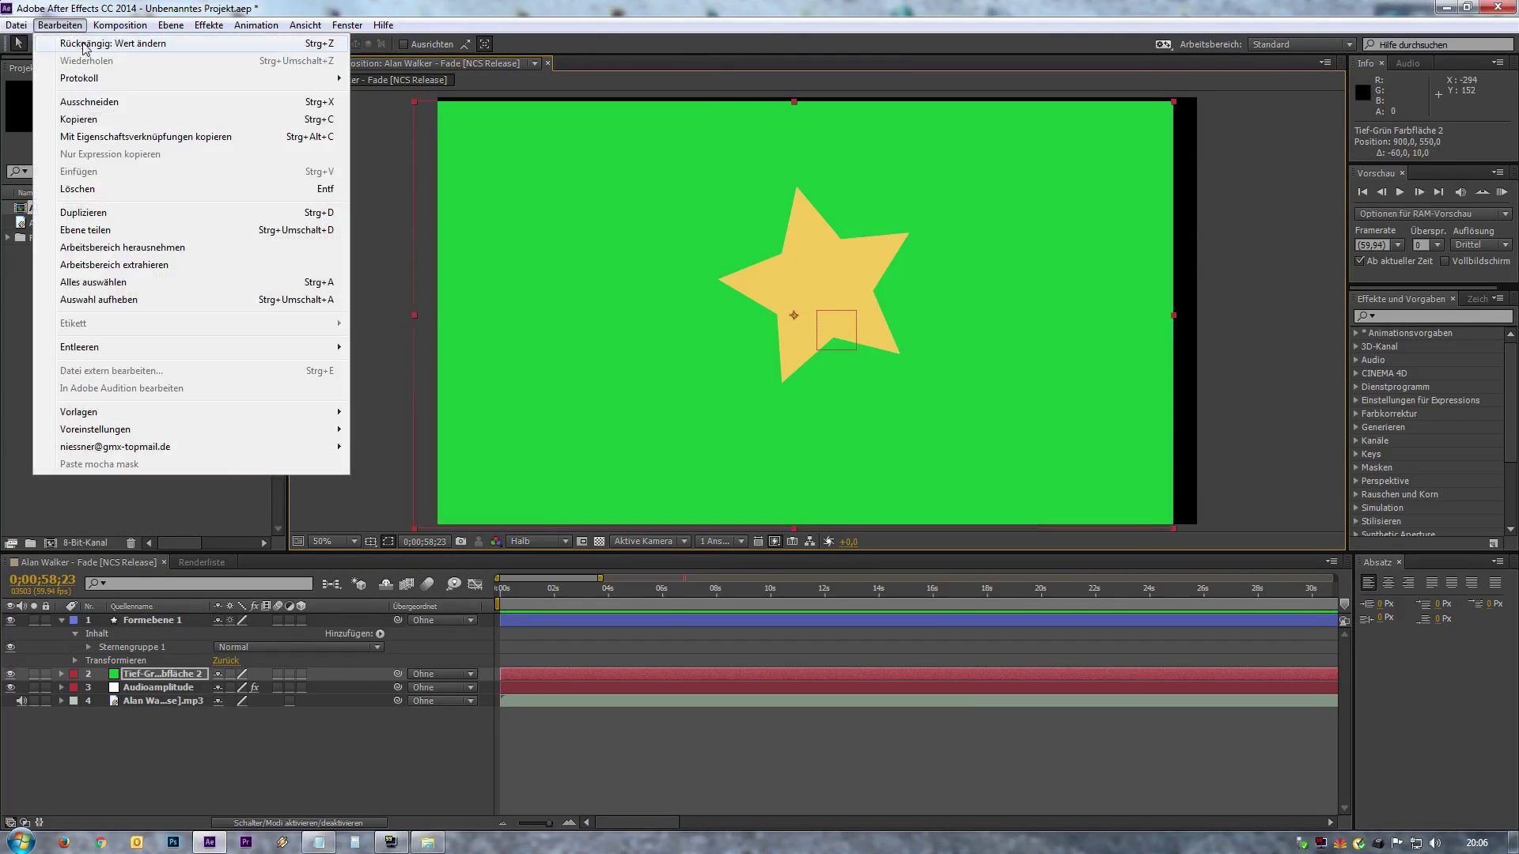
click(85, 40)
click(151, 622)
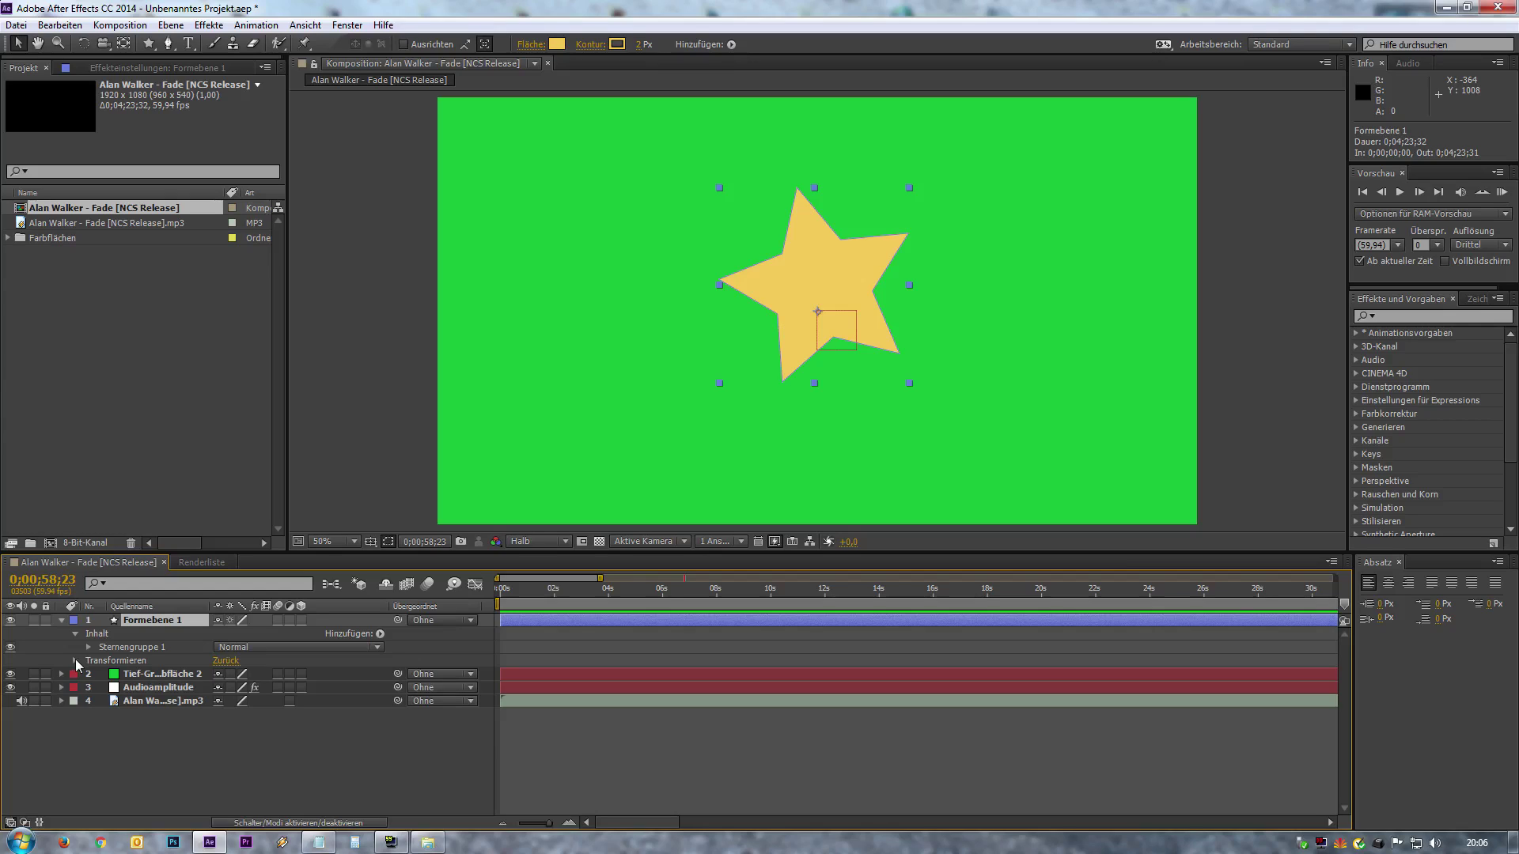
Reveal Formebene 1's Transform properties with Scale kept at 100%, and expand Audioamplitude's Effects.
click(75, 661)
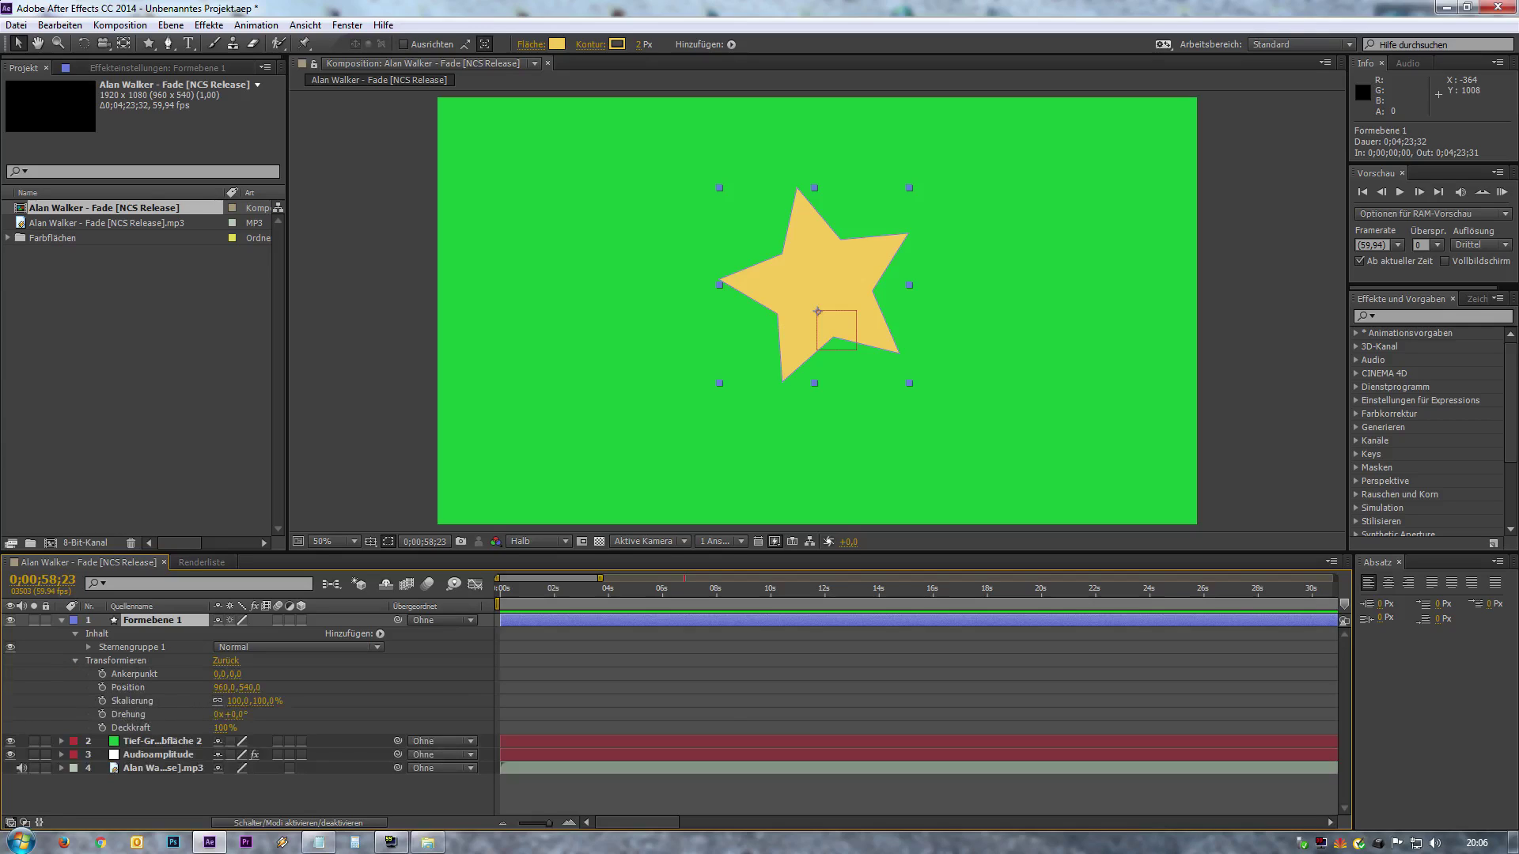
mouse_move(235, 701)
mouse_down()
mouse_move(290, 701)
mouse_move(228, 713)
mouse_up()
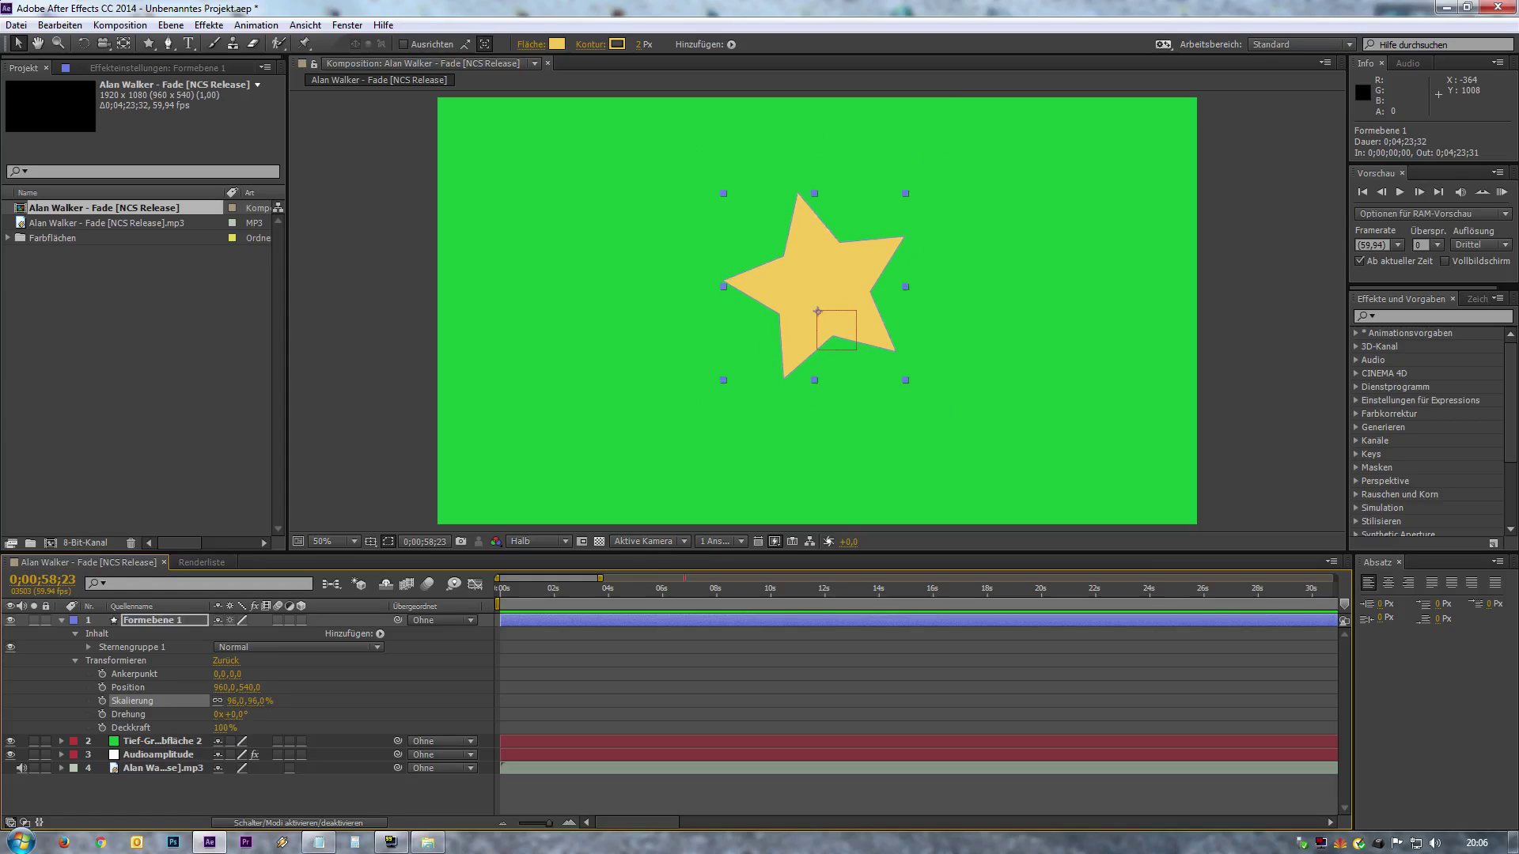
key(ctrl+z)
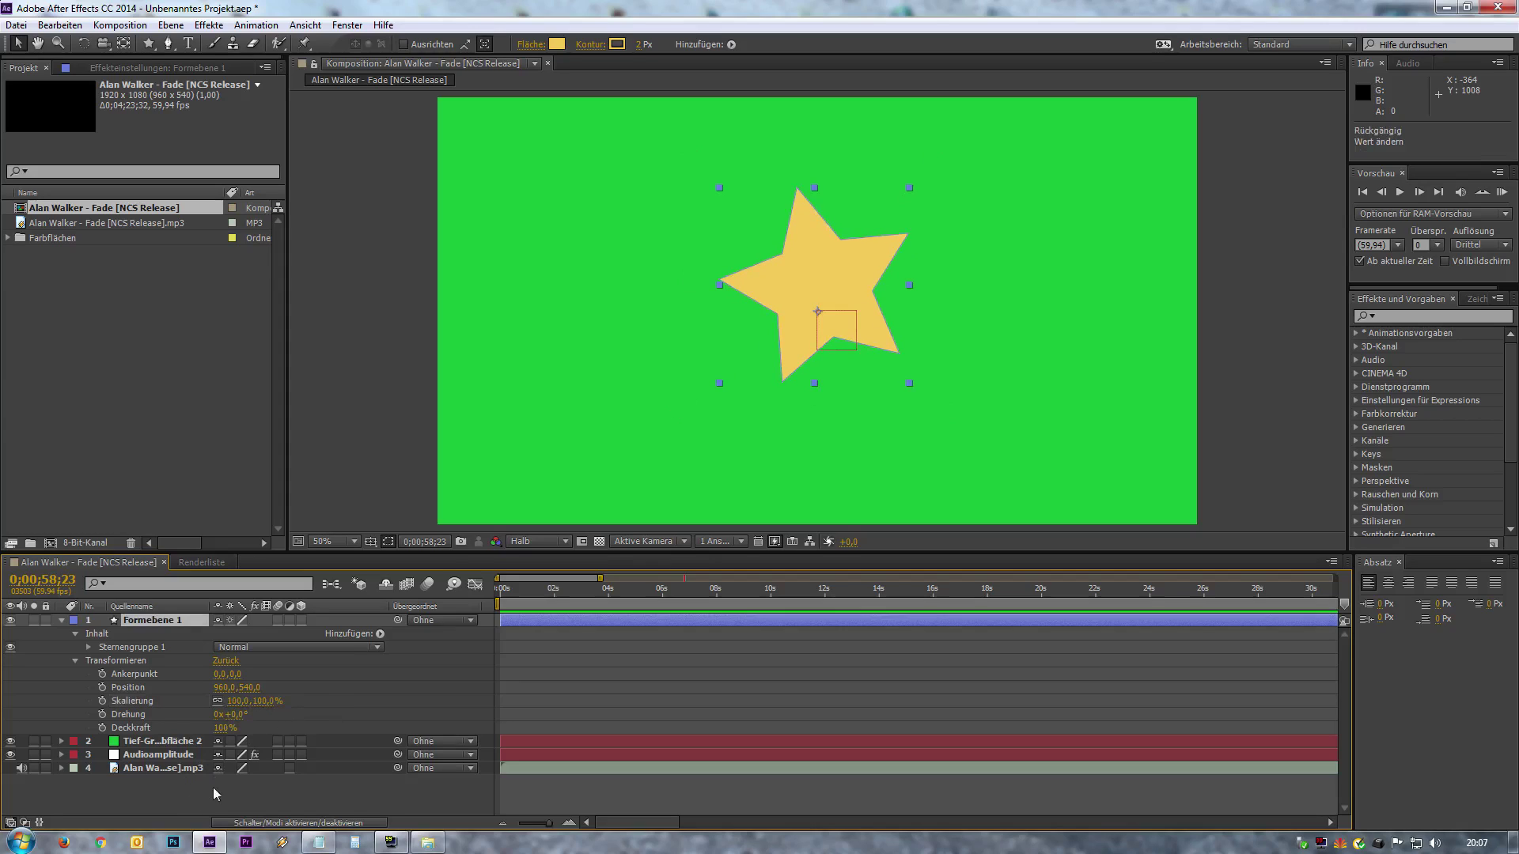
click(61, 754)
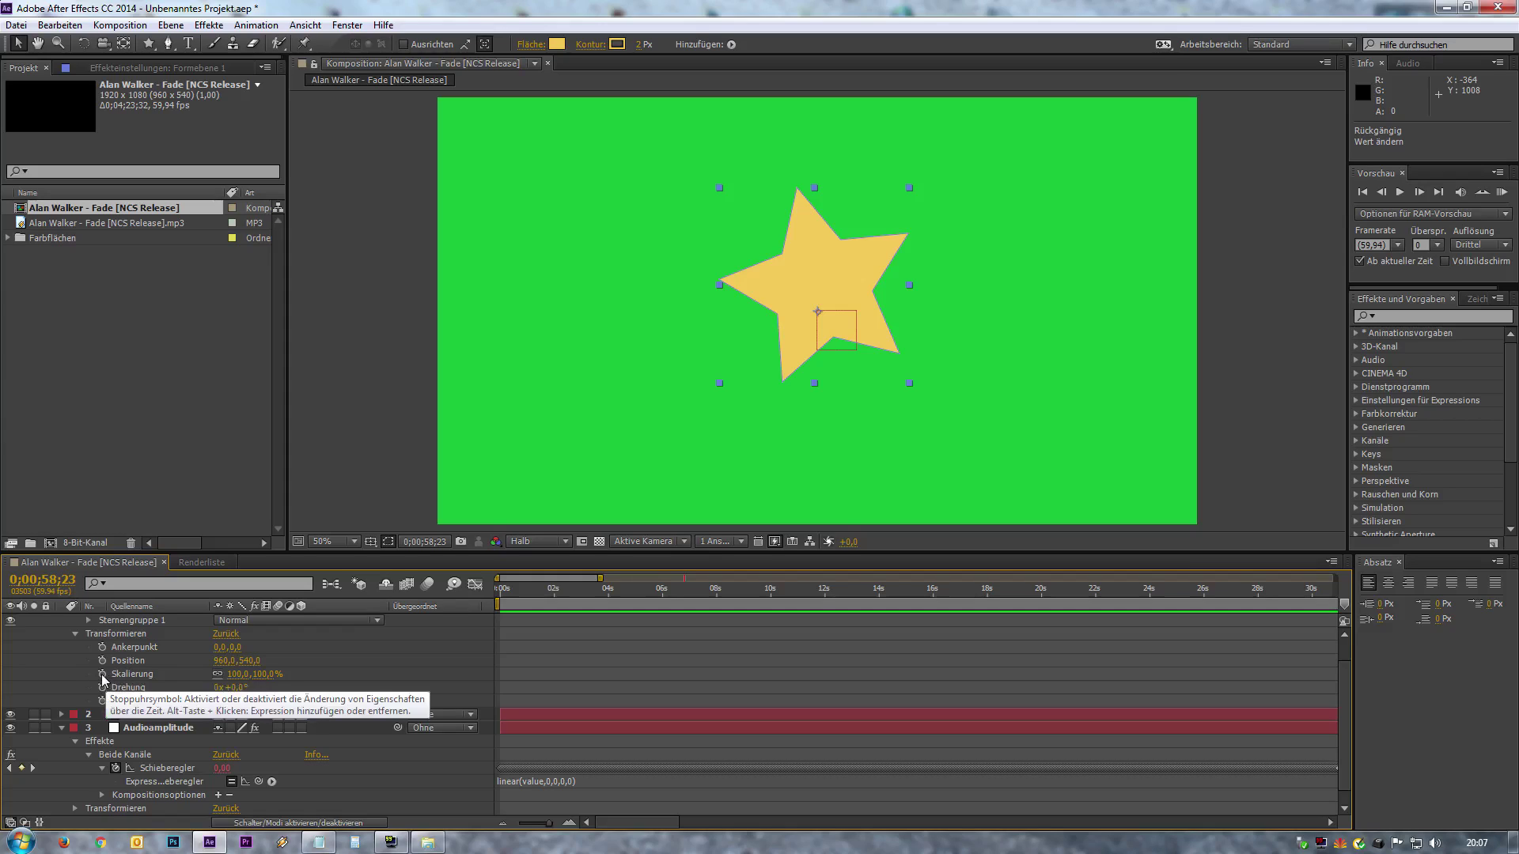
Add a Scale expression on Formebene 1 pick-whipped to the Audioamplitude Schieberegler slider.
alt+click(102, 674)
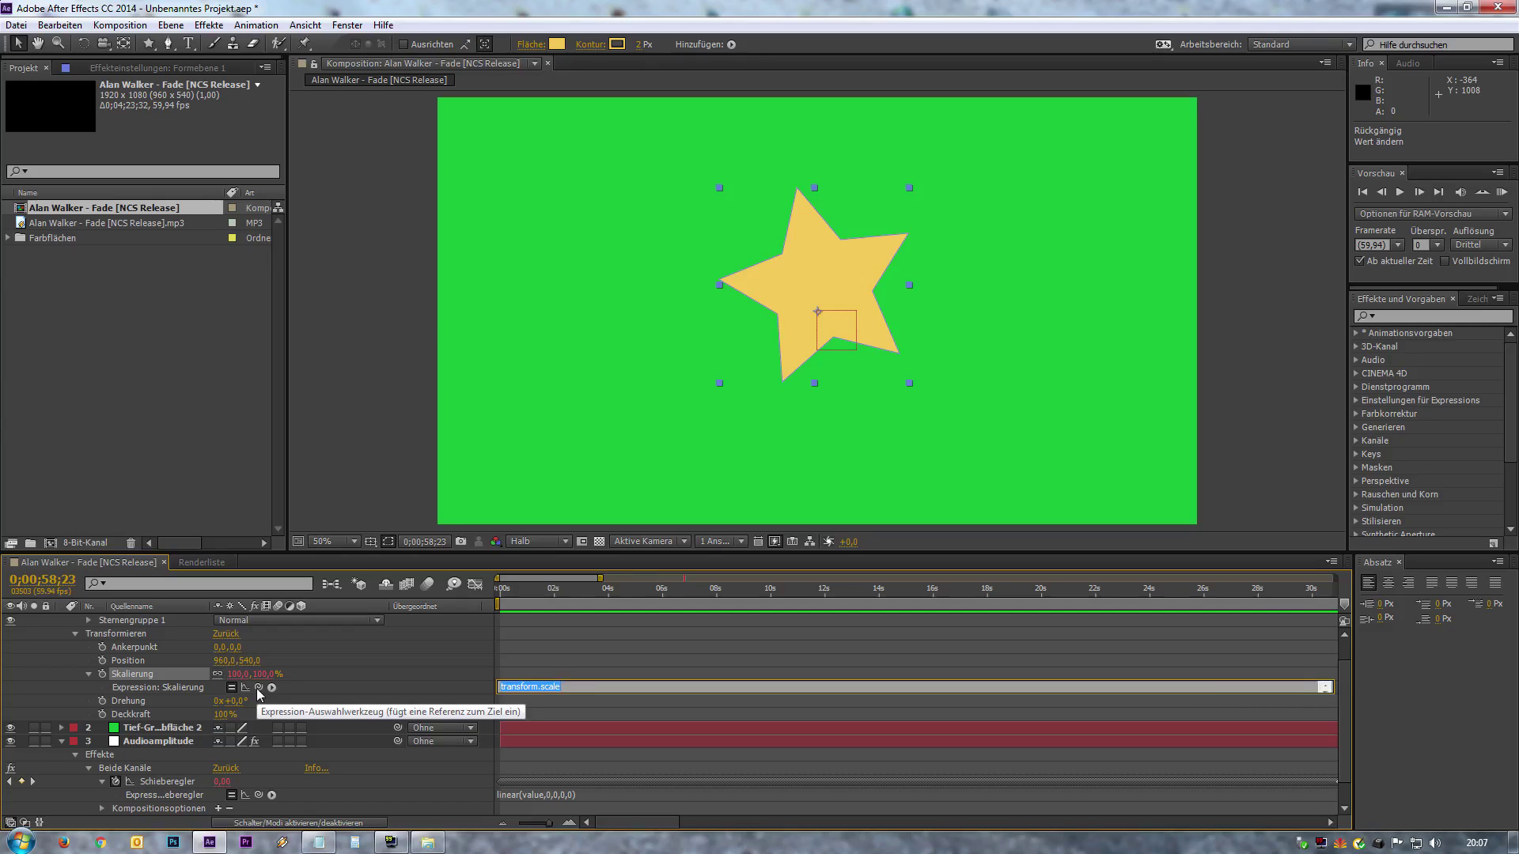
drag(258, 689, 179, 788)
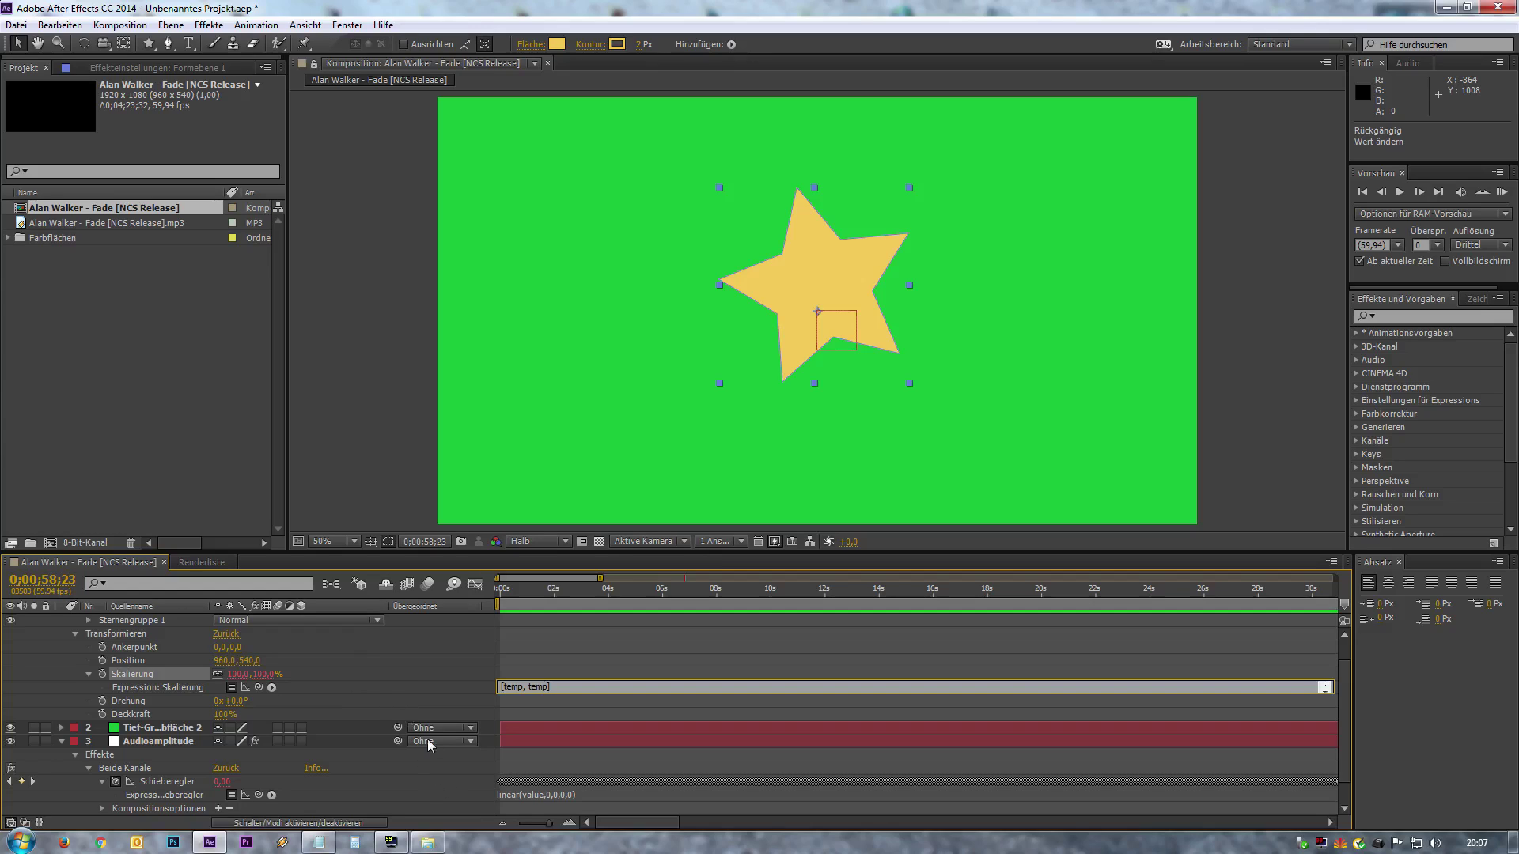
click(421, 782)
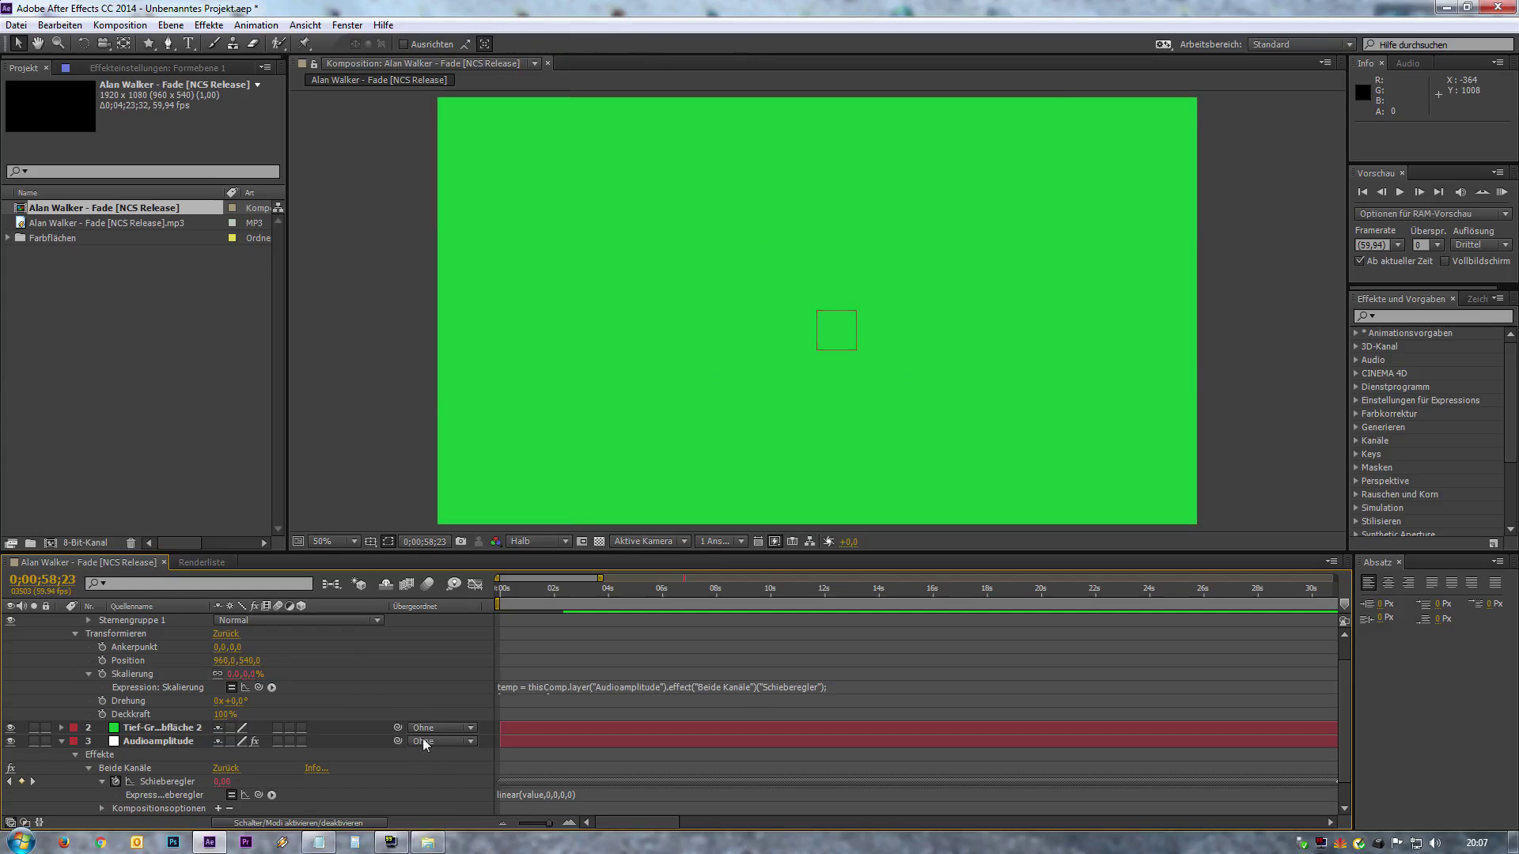
scroll(360, 746, down, 2)
scroll(487, 694, up, 3)
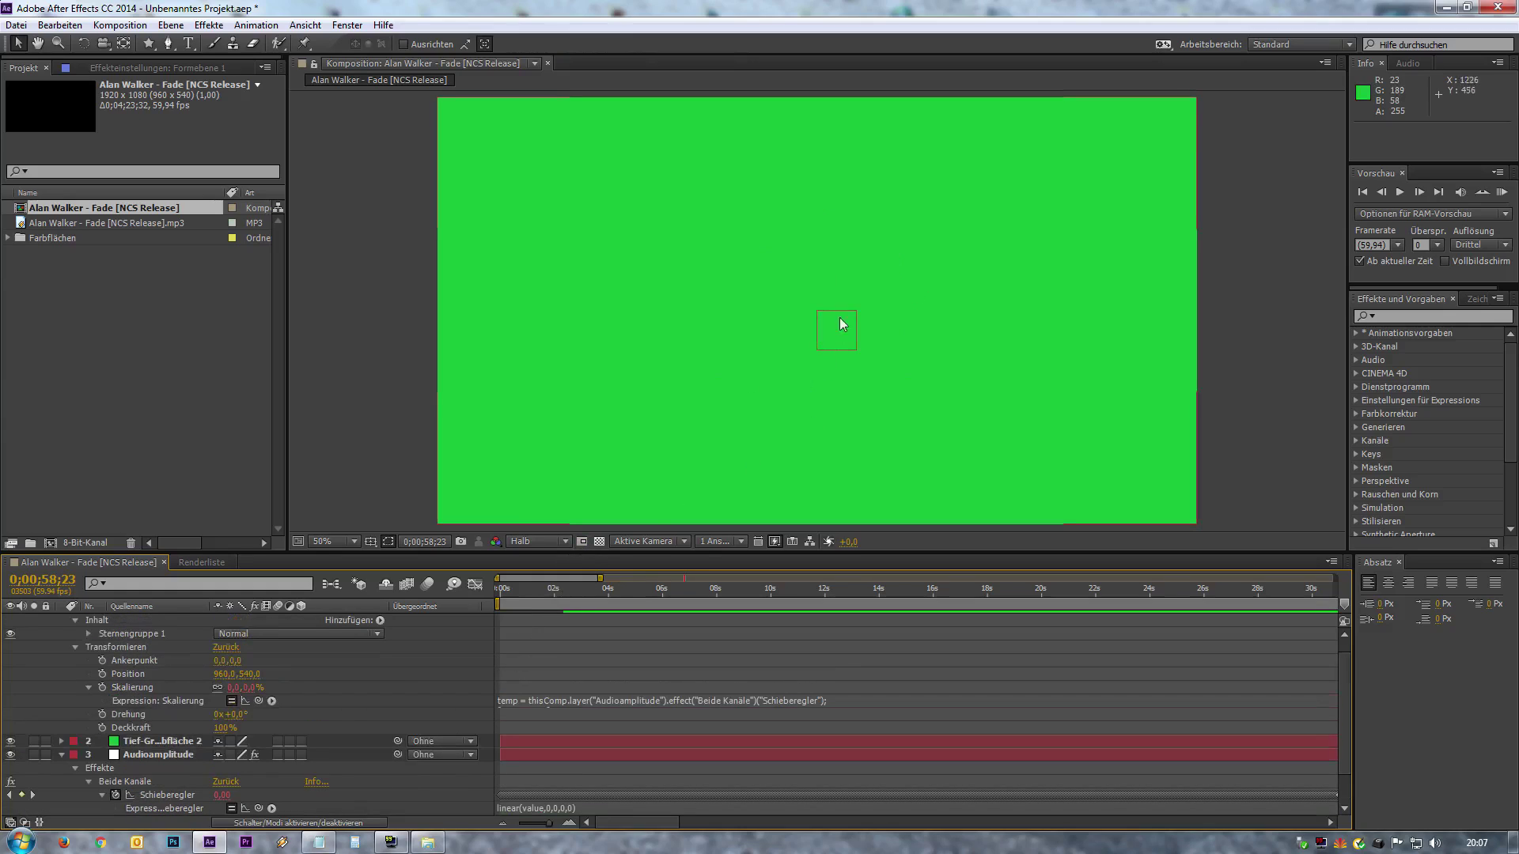
Scrub the song, collapse Formebene 1's Inhalt and Transformieren groups, and return to about 4 seconds.
drag(532, 592, 598, 594)
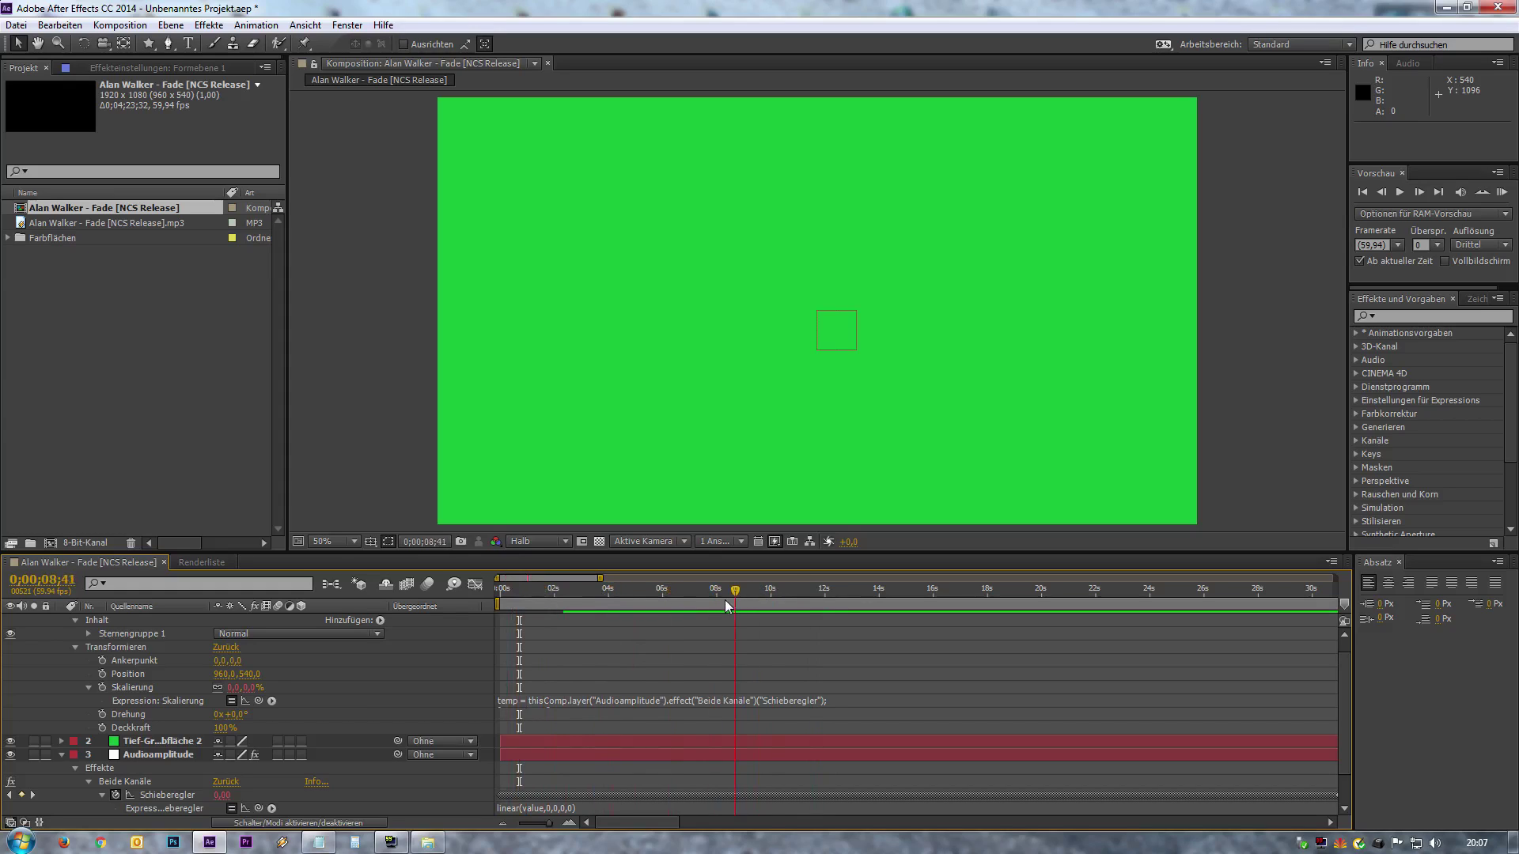
drag(596, 589, 723, 592)
click(76, 621)
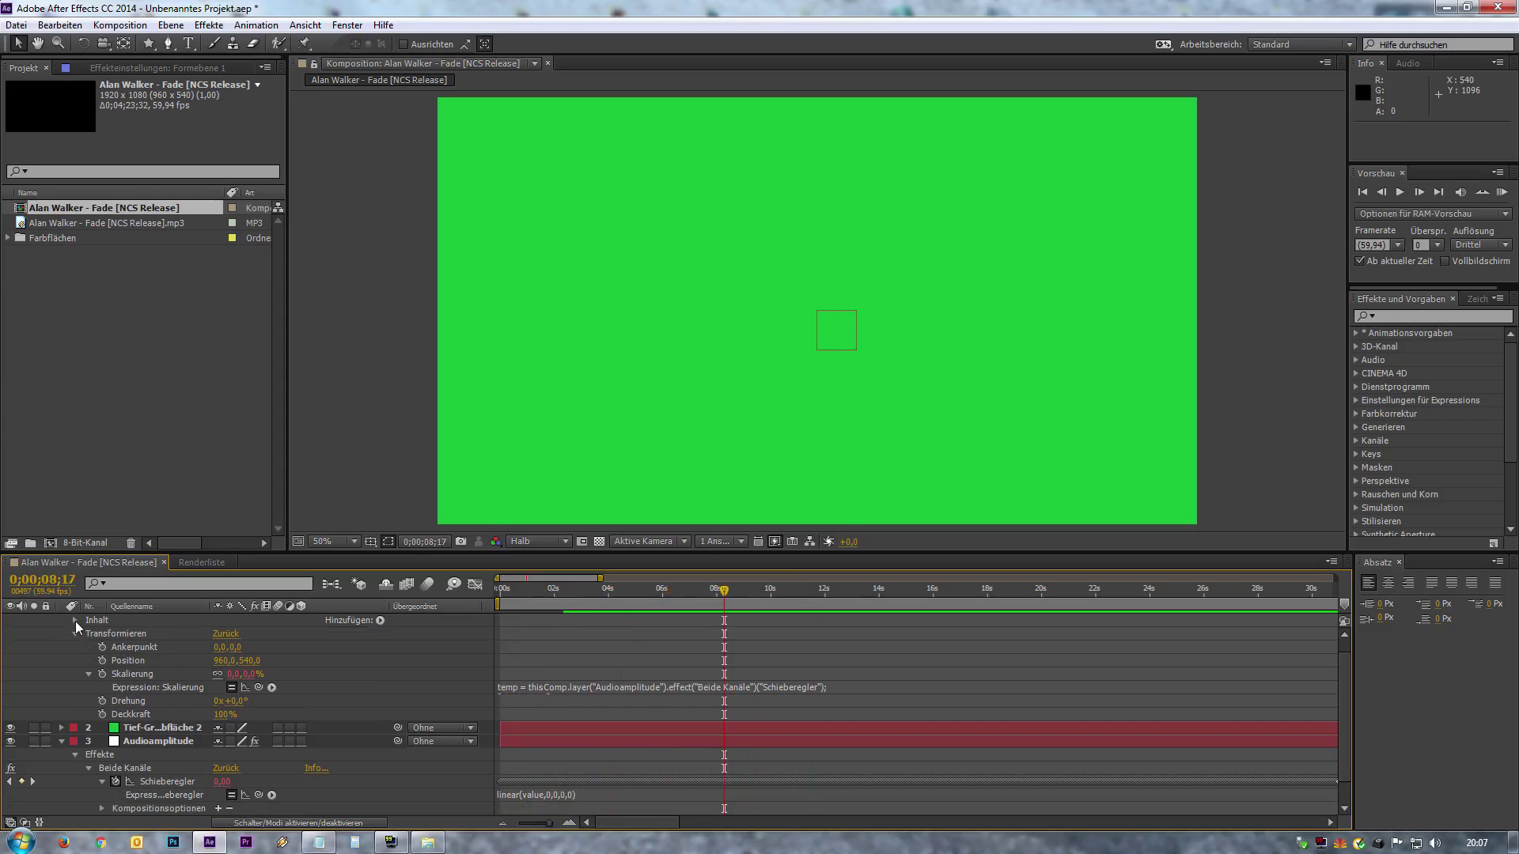
click(74, 634)
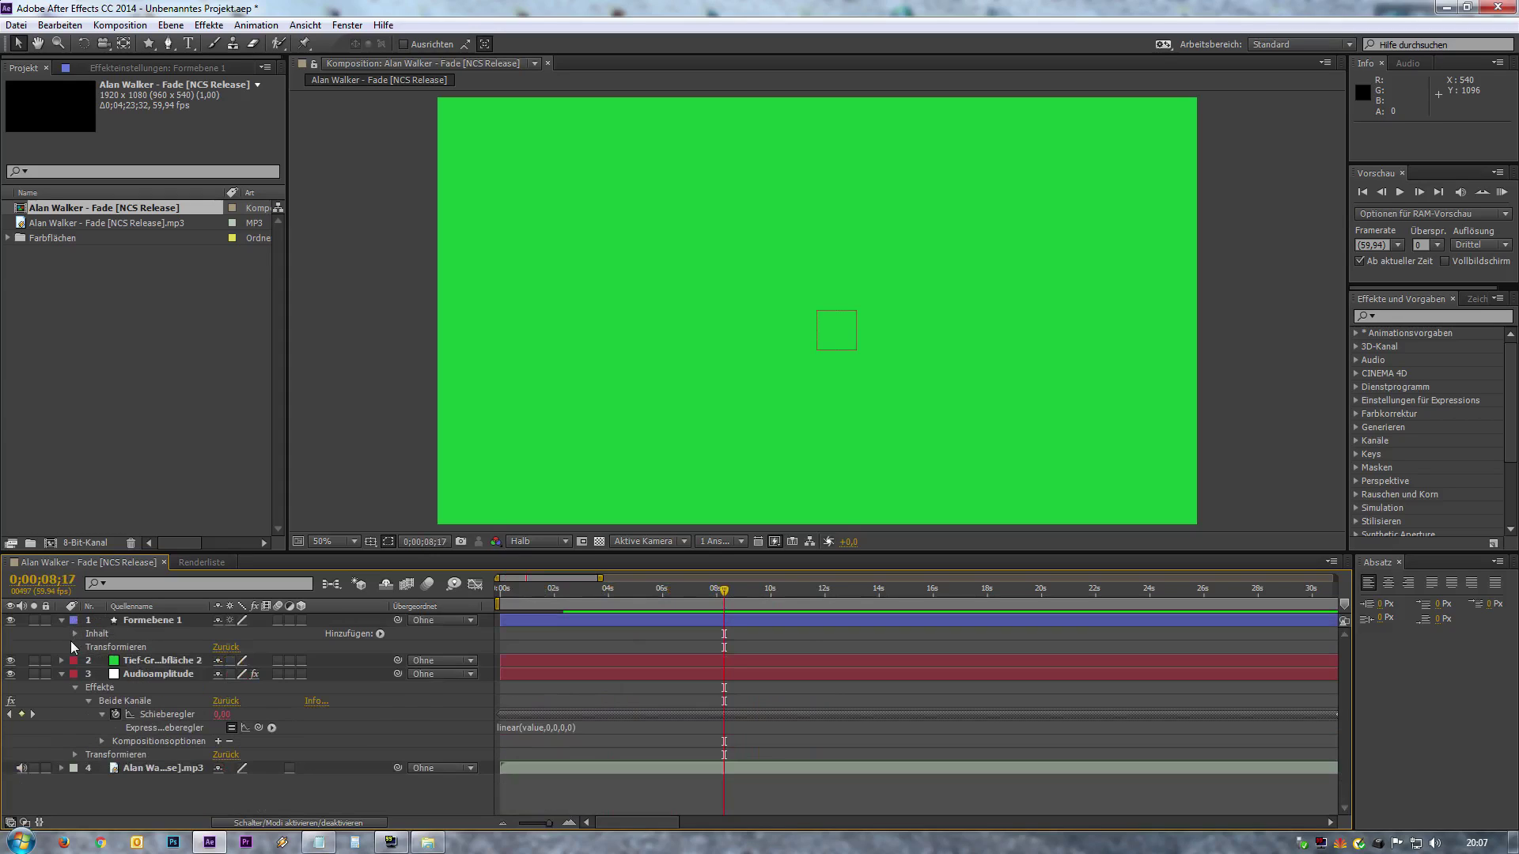
click(62, 620)
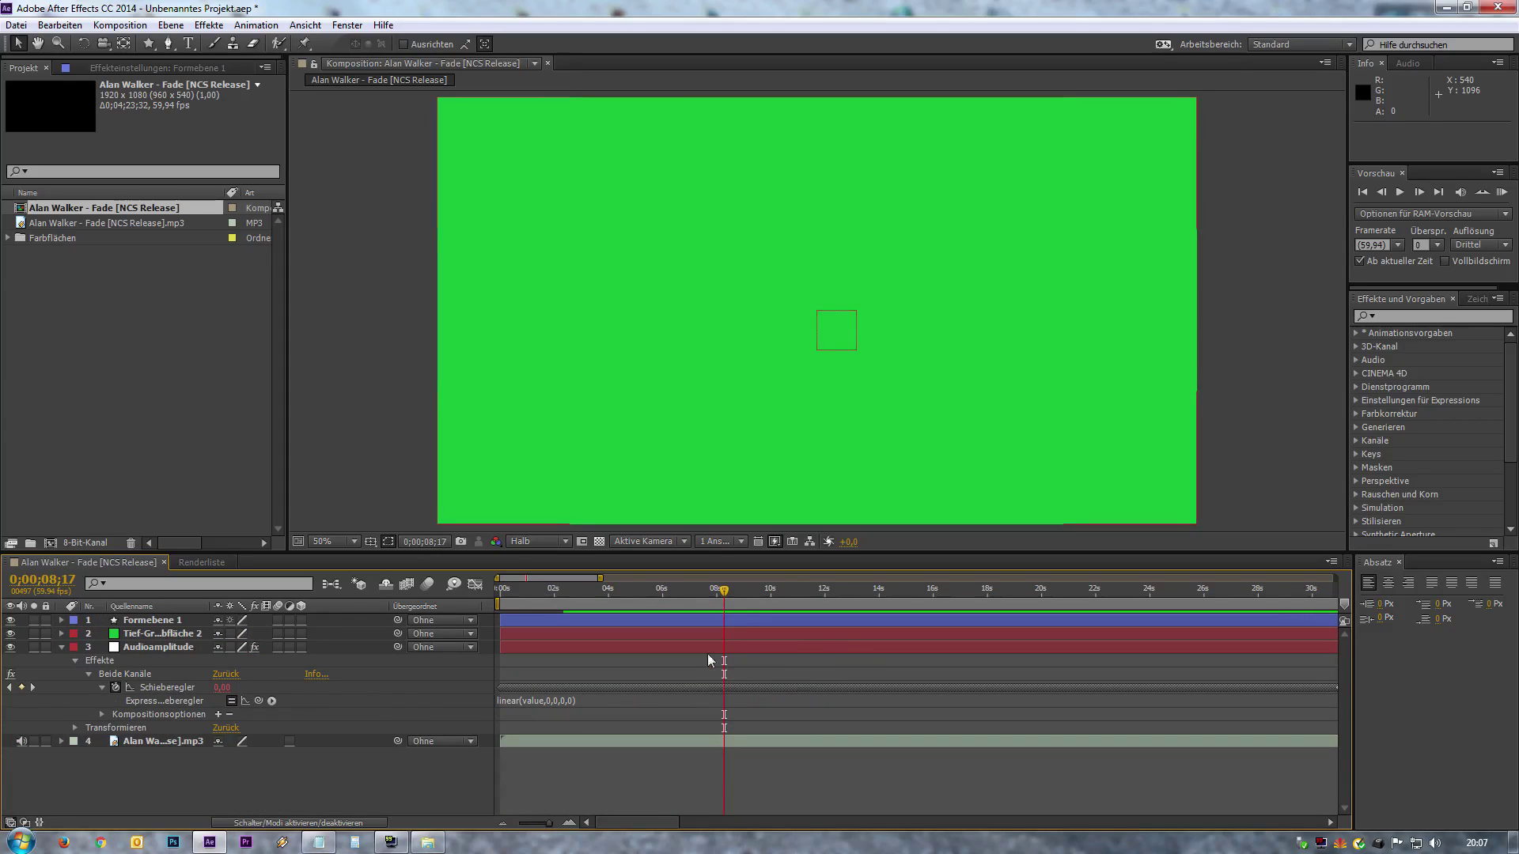
drag(724, 590, 606, 592)
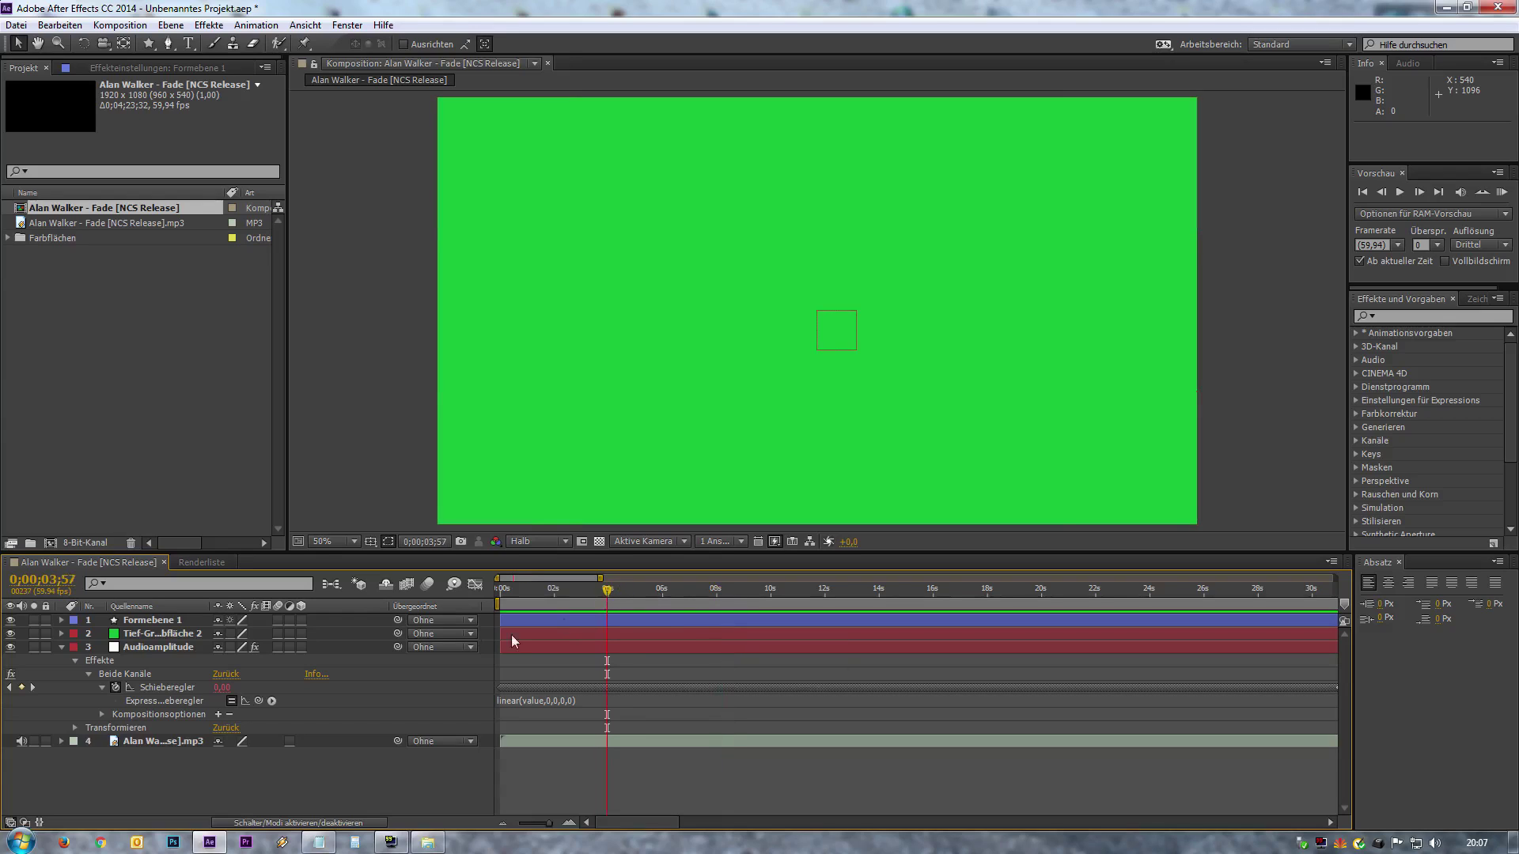
Show the Schieberegler slider in the Graph Editor and zoom to inspect its amplitude curve.
click(170, 688)
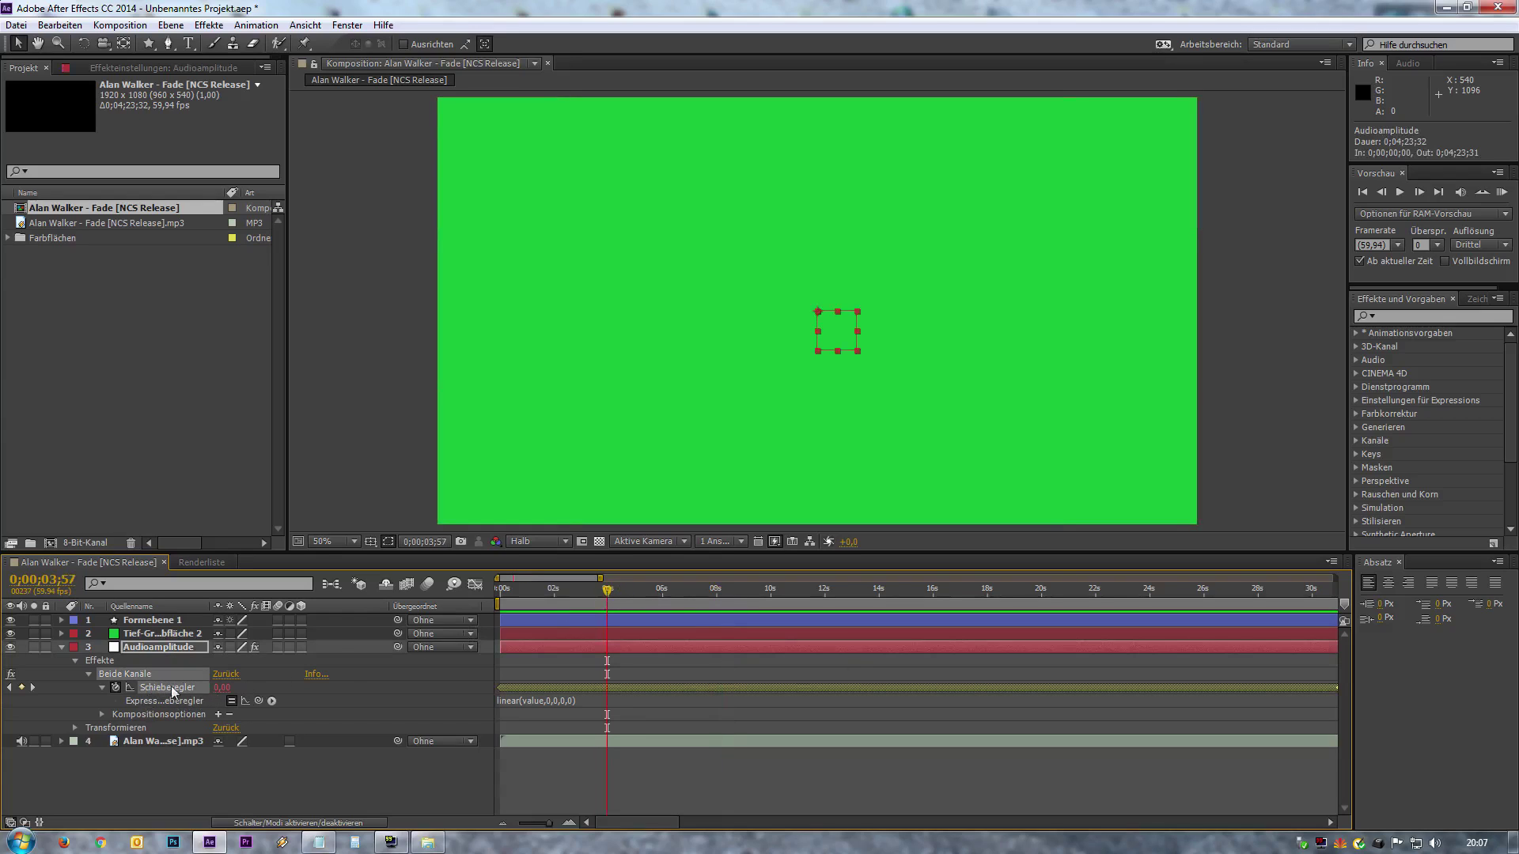
click(475, 585)
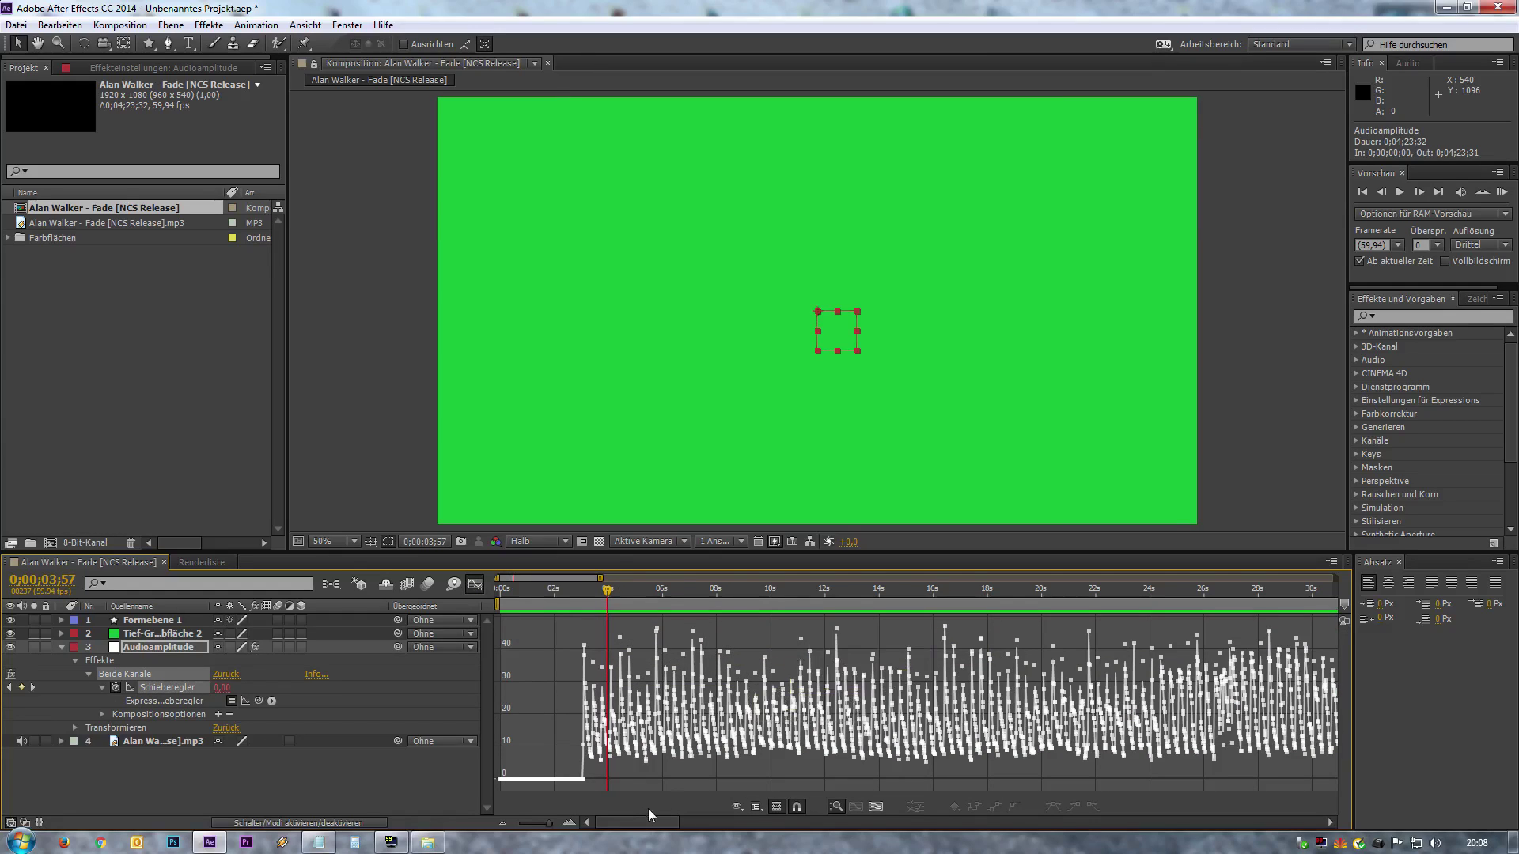
click(505, 824)
click(504, 825)
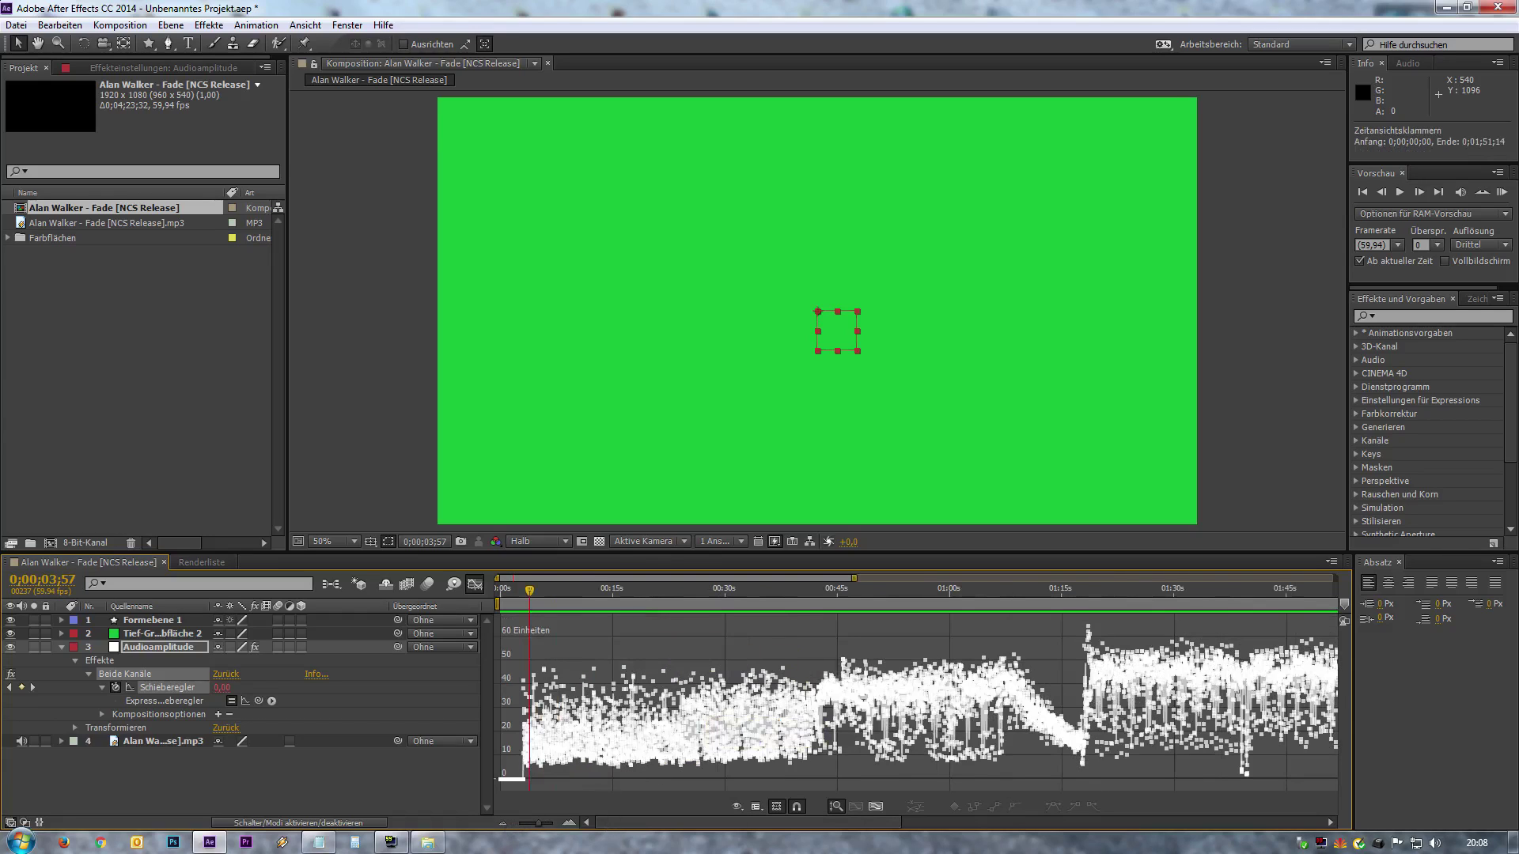
mouse_move(623, 662)
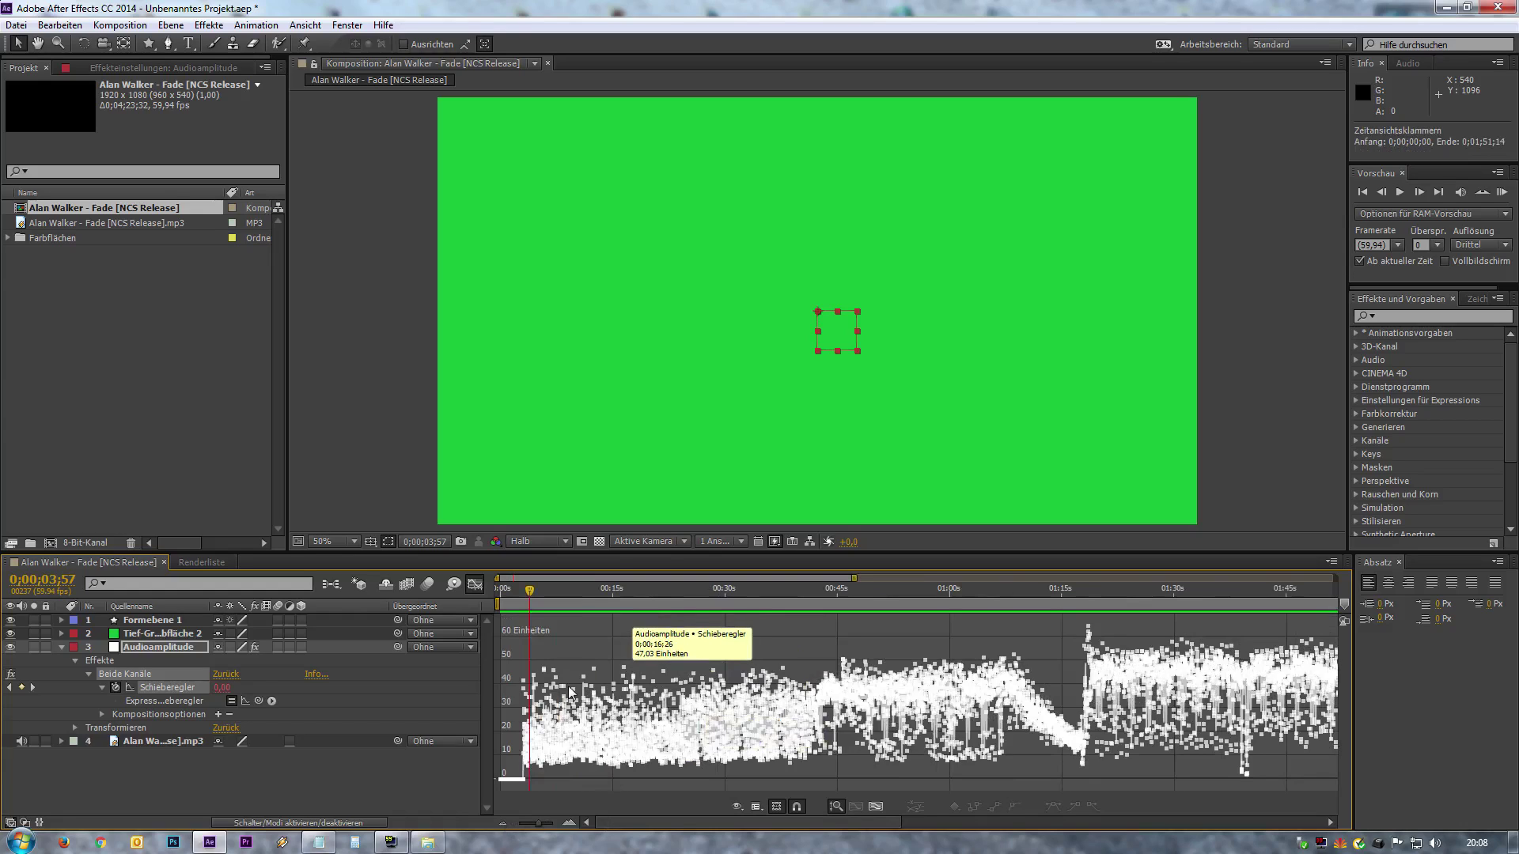
click(569, 823)
click(569, 823)
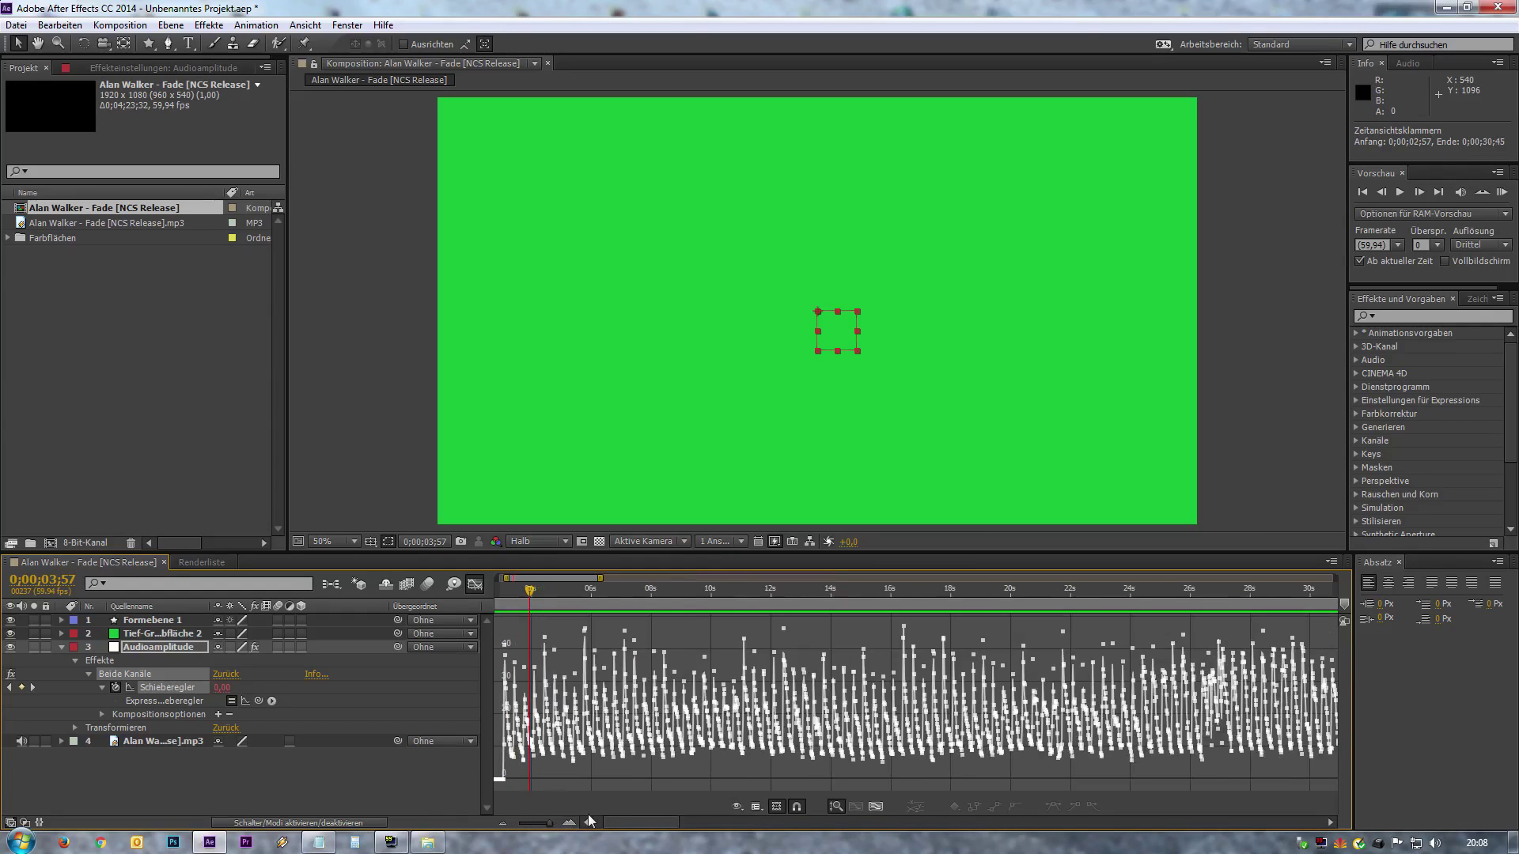
drag(642, 825, 635, 829)
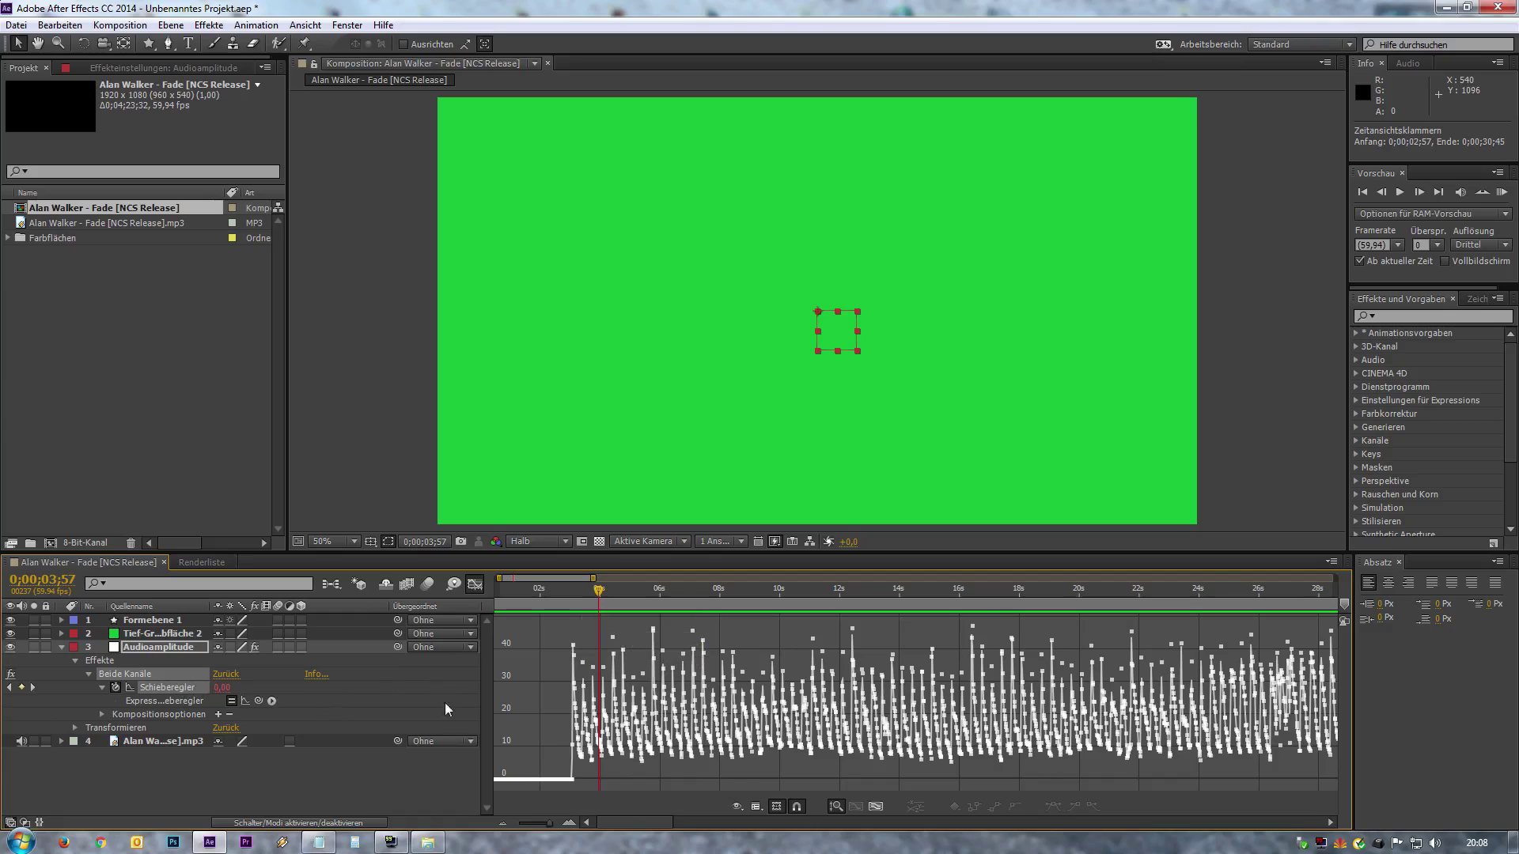
Select all slider keyframes to read the 0–45.93 range, then start editing the linear() expression.
mouse_move(573, 698)
click(168, 701)
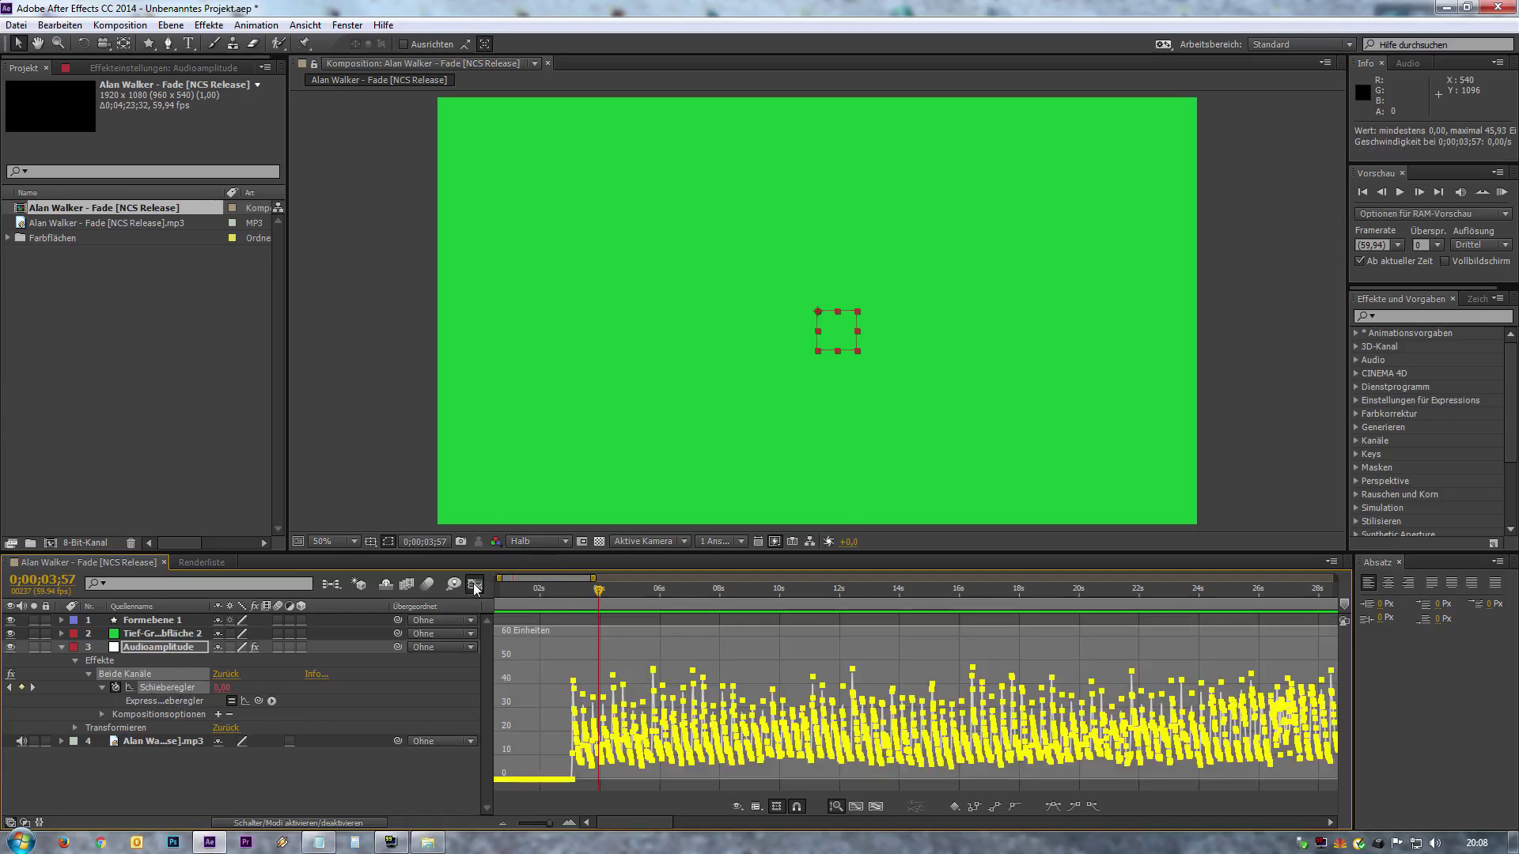
click(475, 584)
click(534, 704)
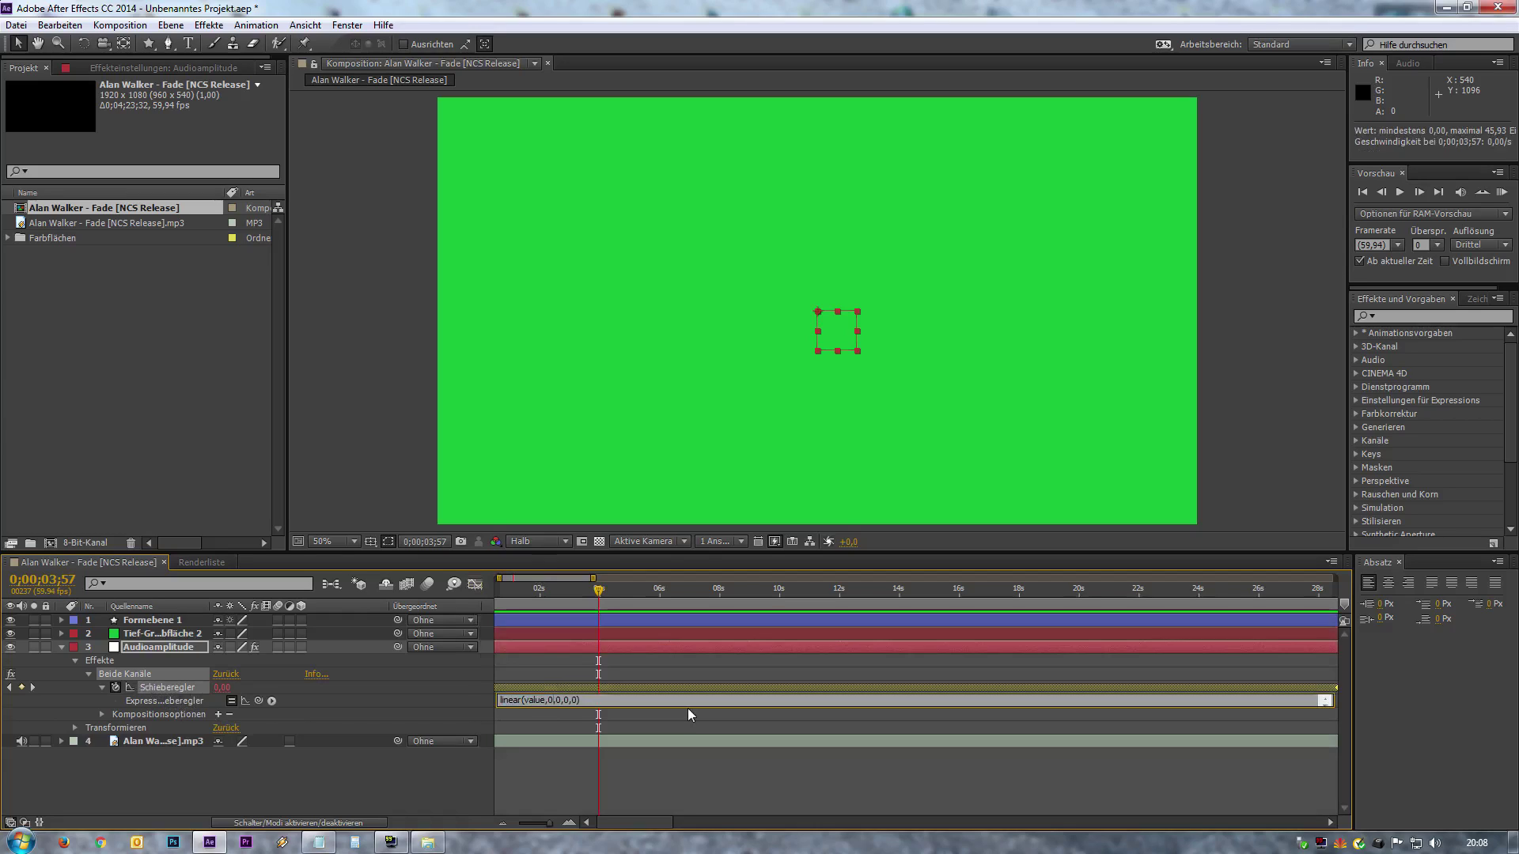
Replace the zeros in the Schieberegler expression so it reads linear(value,20,30,0,100).
key(BackSpace)
text(20)
key(BackSpace)
text(0,)
text(3)
text(0)
Commit the linear expression and scrub the timeline to check the star's response.
click(410, 786)
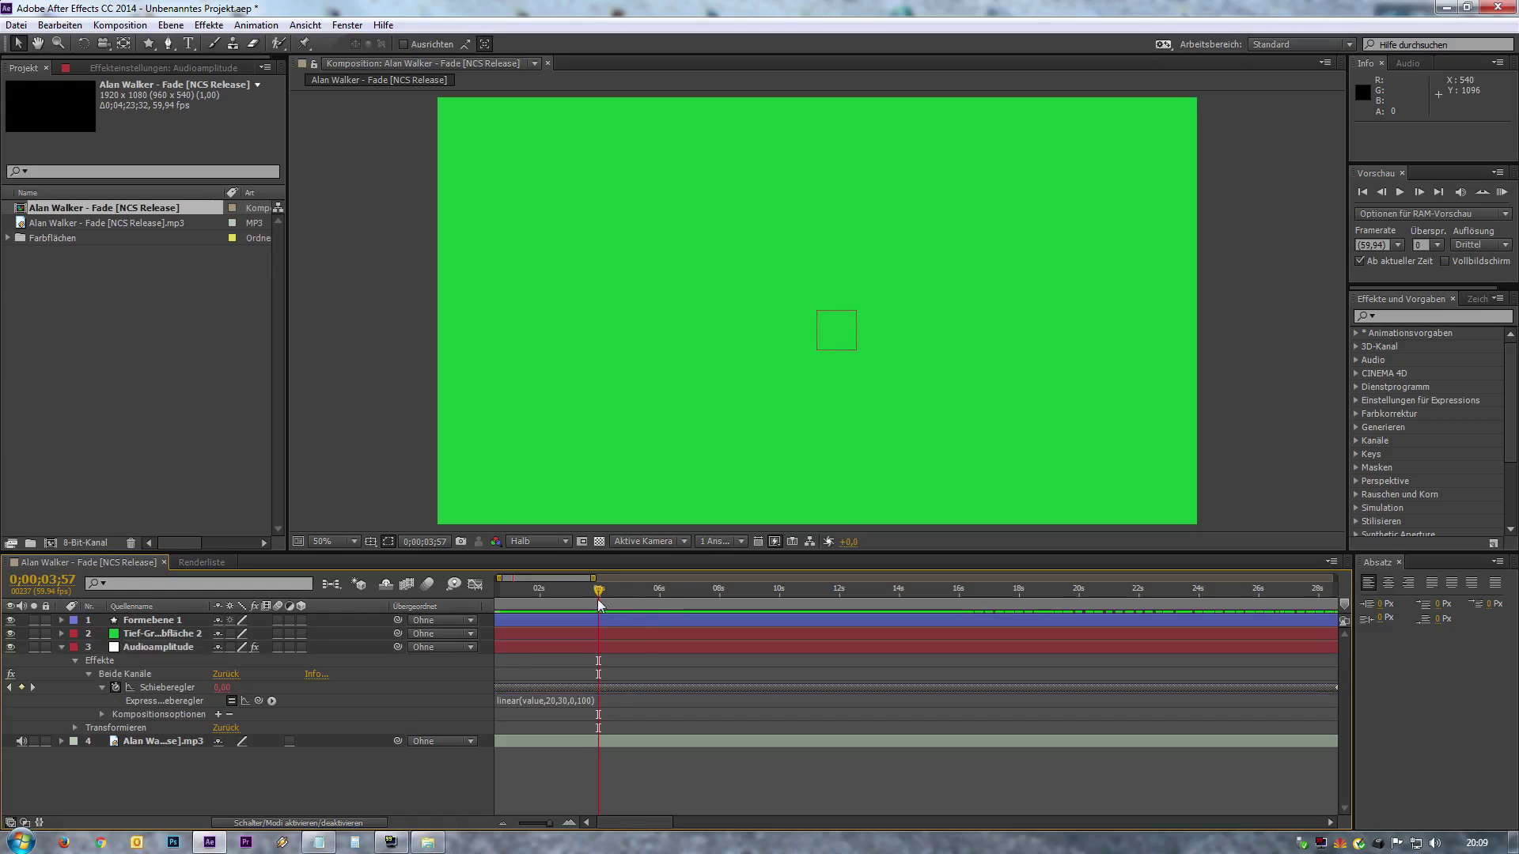
drag(599, 592, 443, 593)
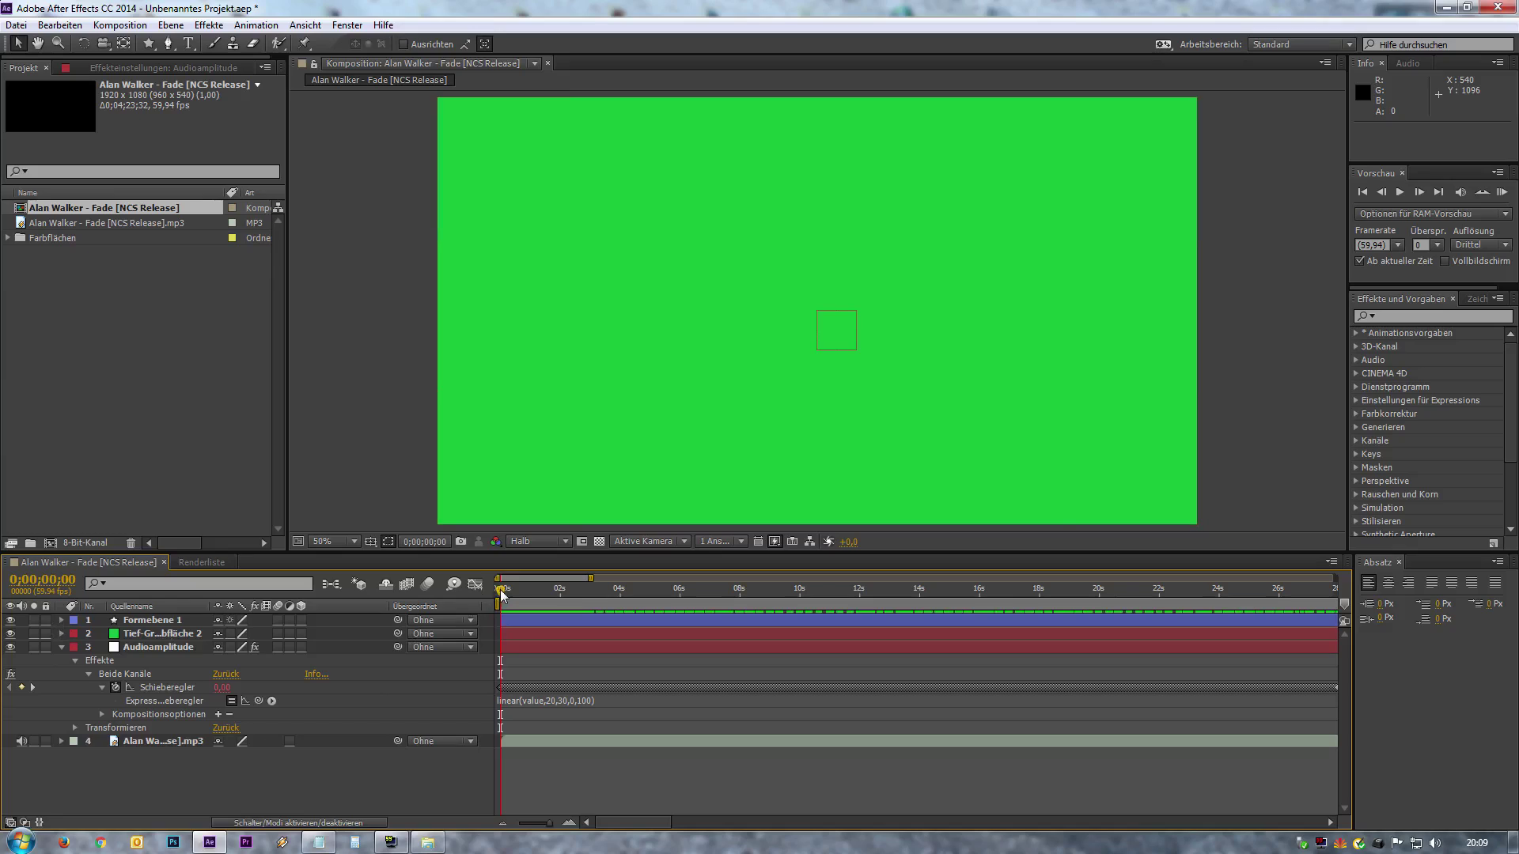
drag(499, 590, 456, 603)
Expand Formebene 1, RAM-preview the pulsing star from about 3 seconds, then replay from about 7 seconds.
click(154, 620)
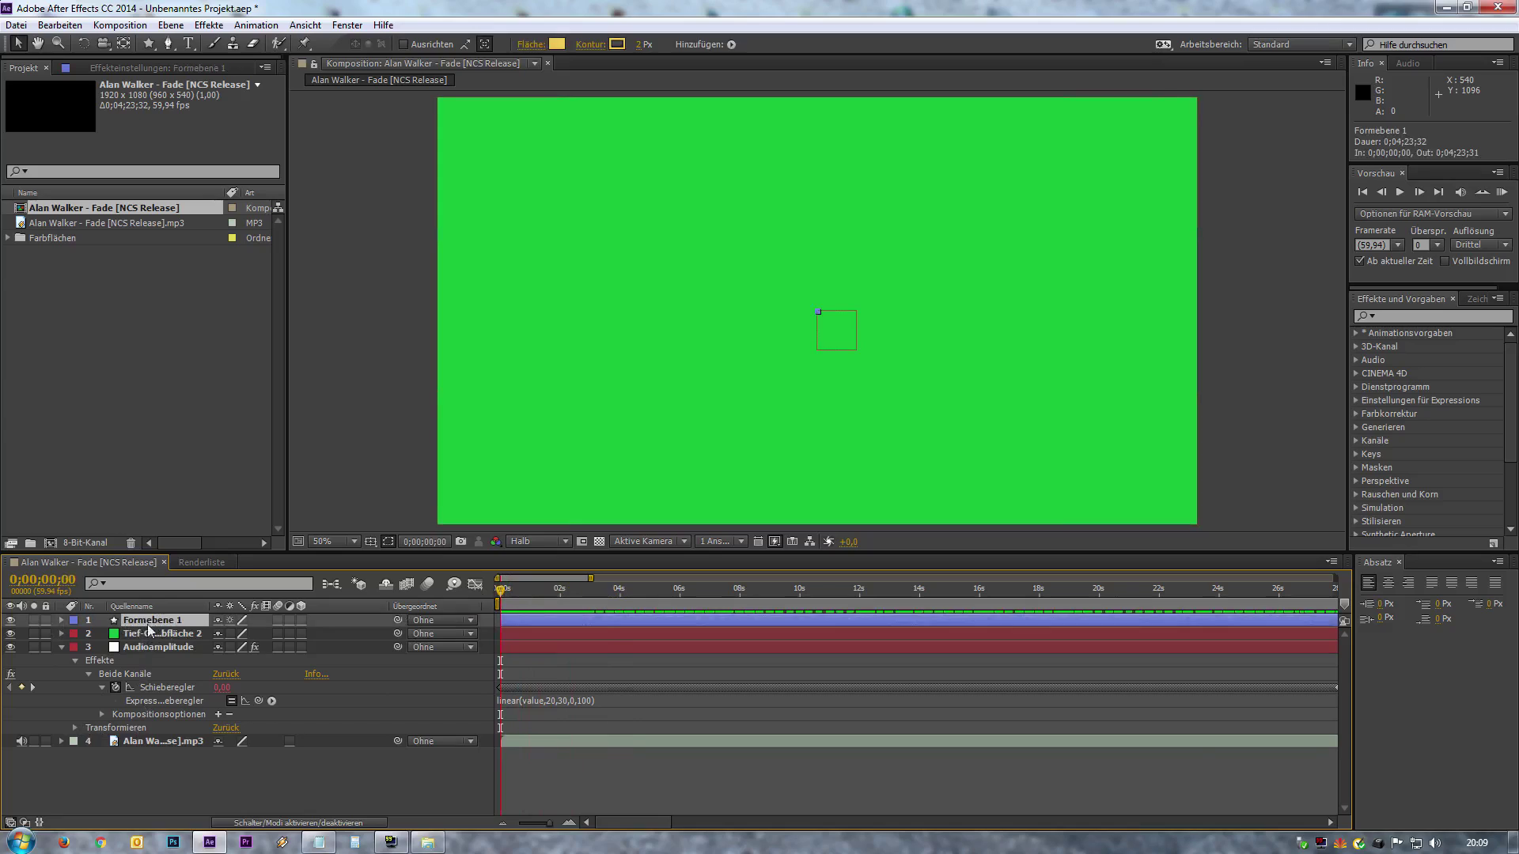
click(62, 621)
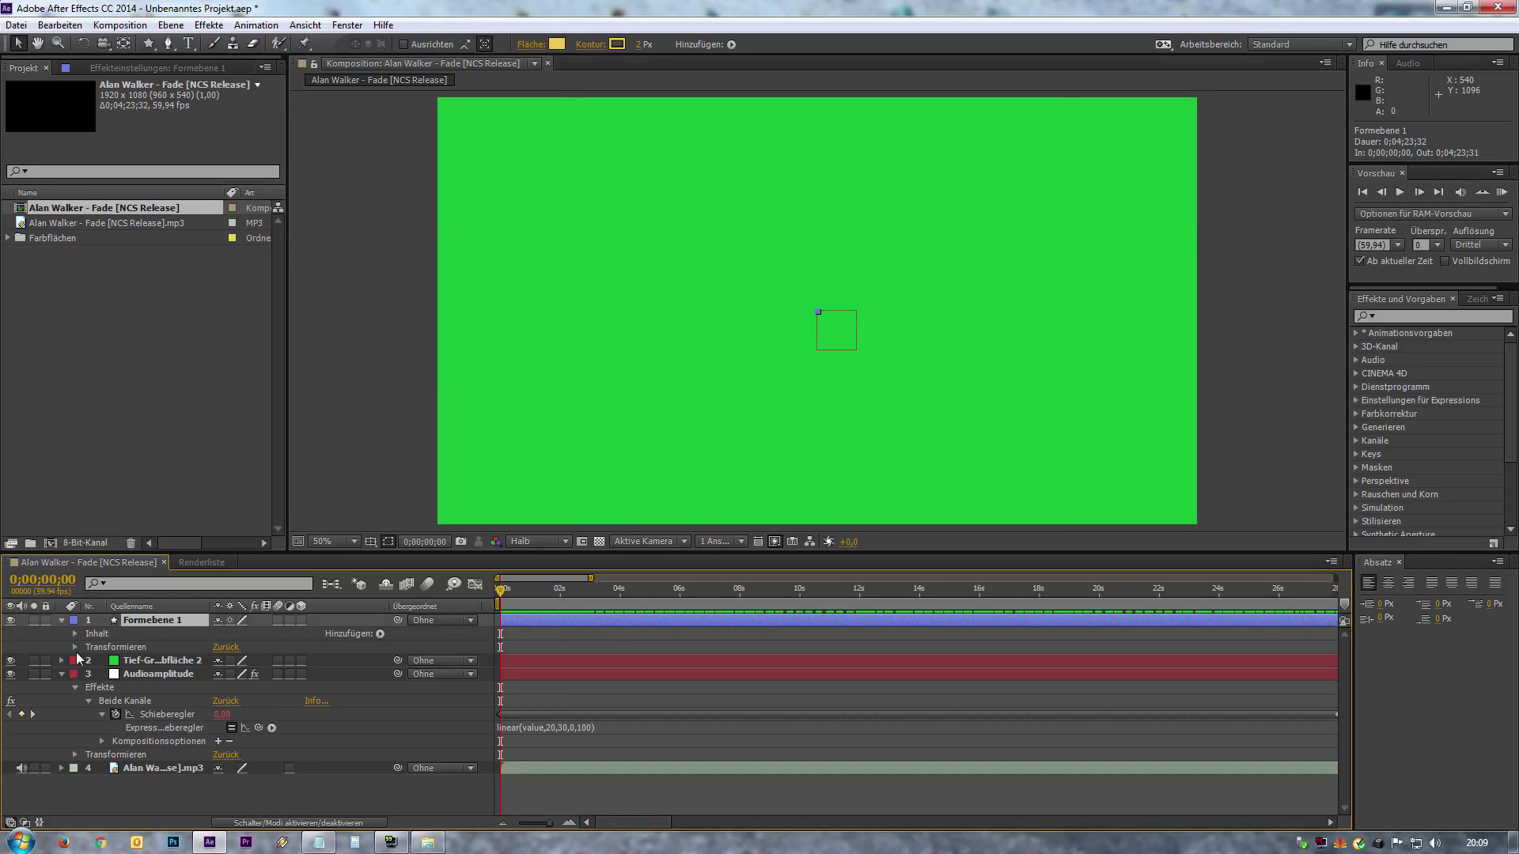
drag(506, 586, 590, 611)
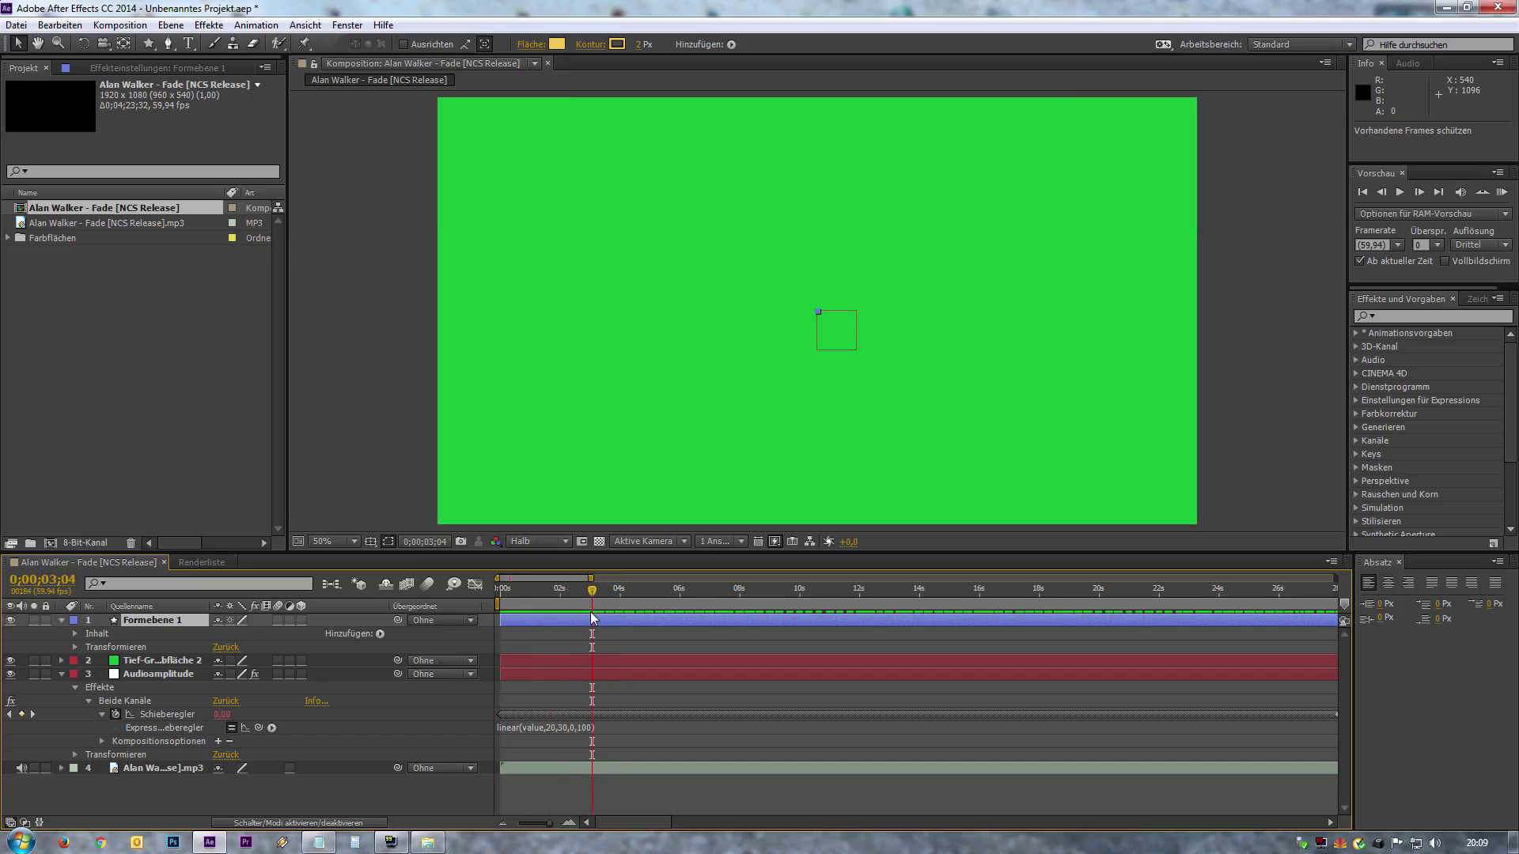
key(KP_0)
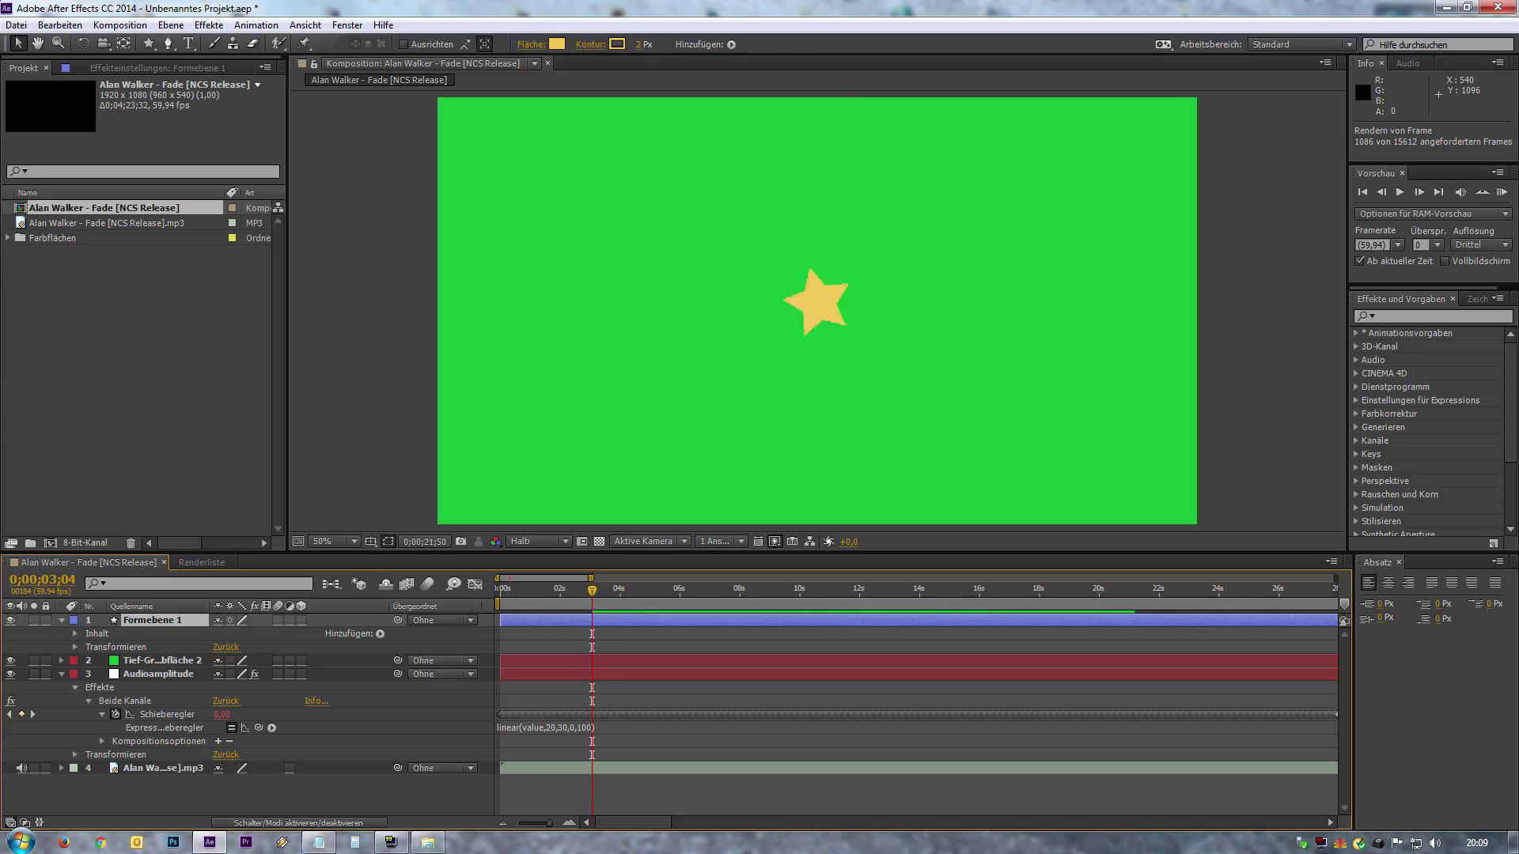
click(590, 611)
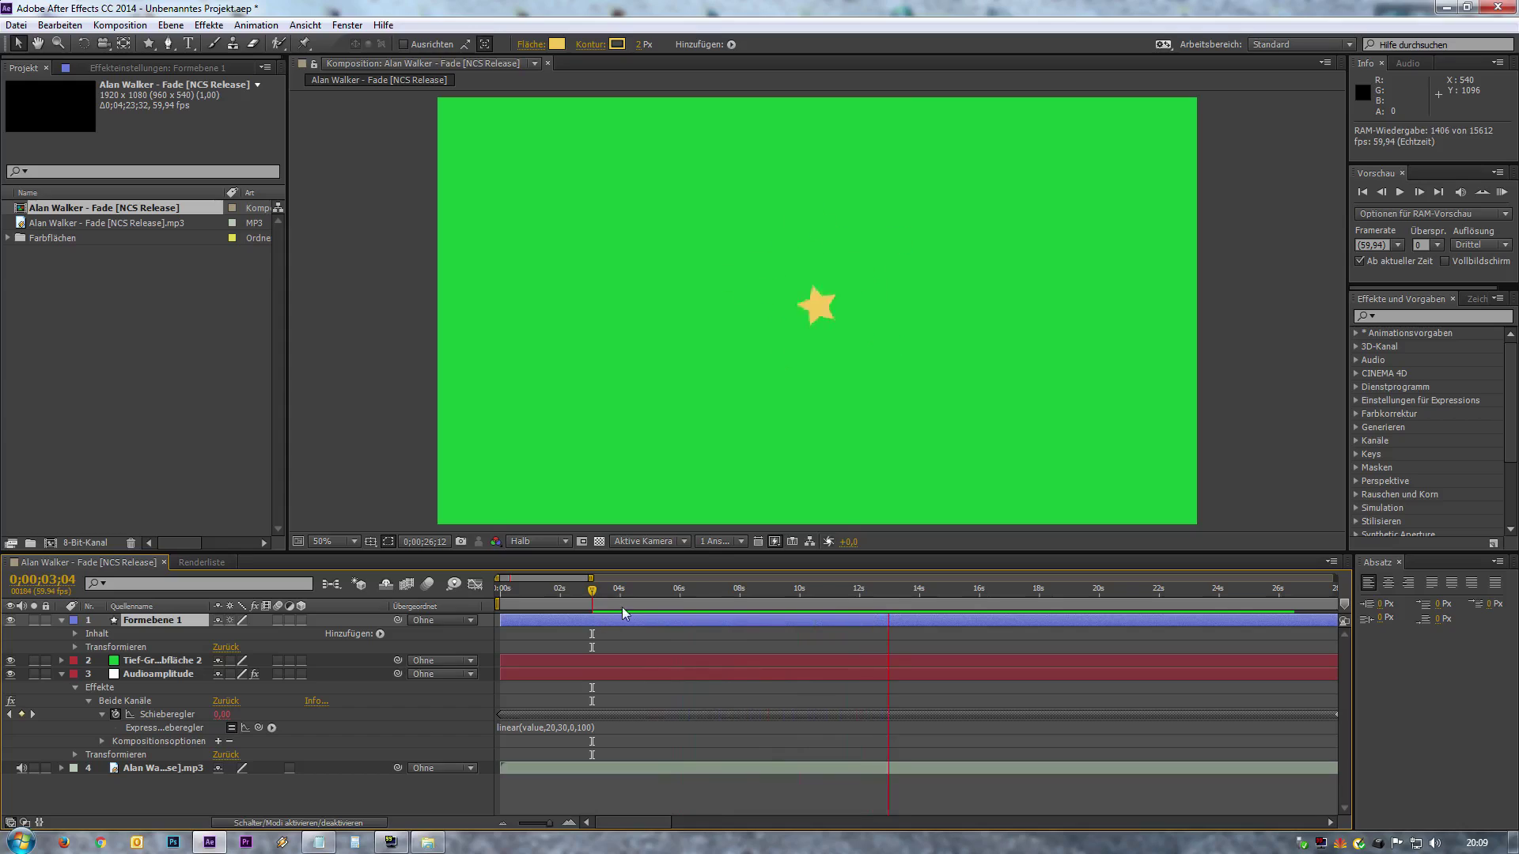
key(space)
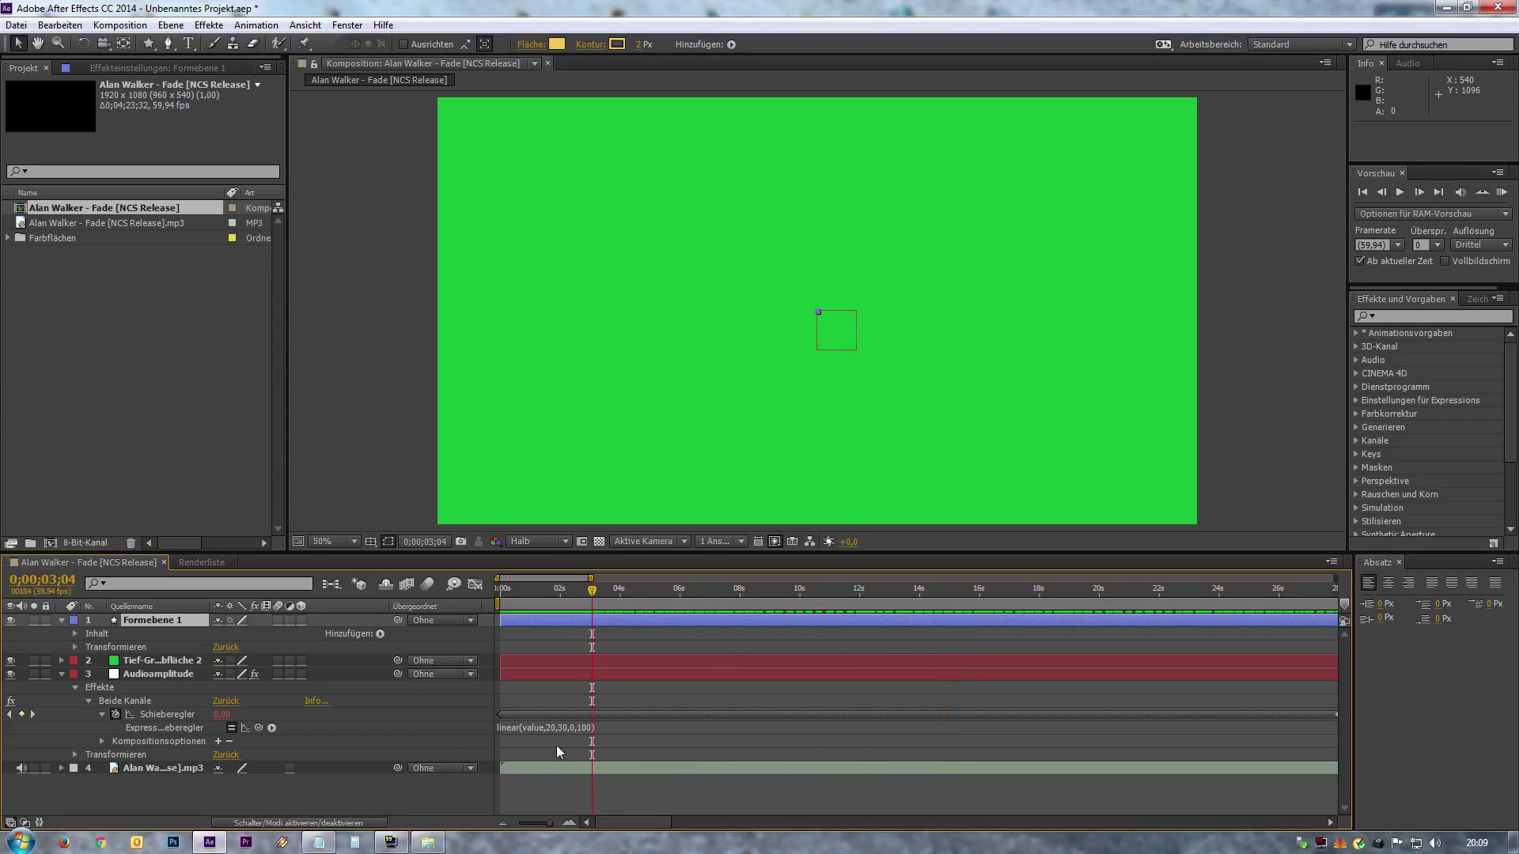
drag(593, 599, 716, 605)
key(space)
Stop playback and check the slider's value range in the Graph Editor.
click(681, 611)
click(554, 727)
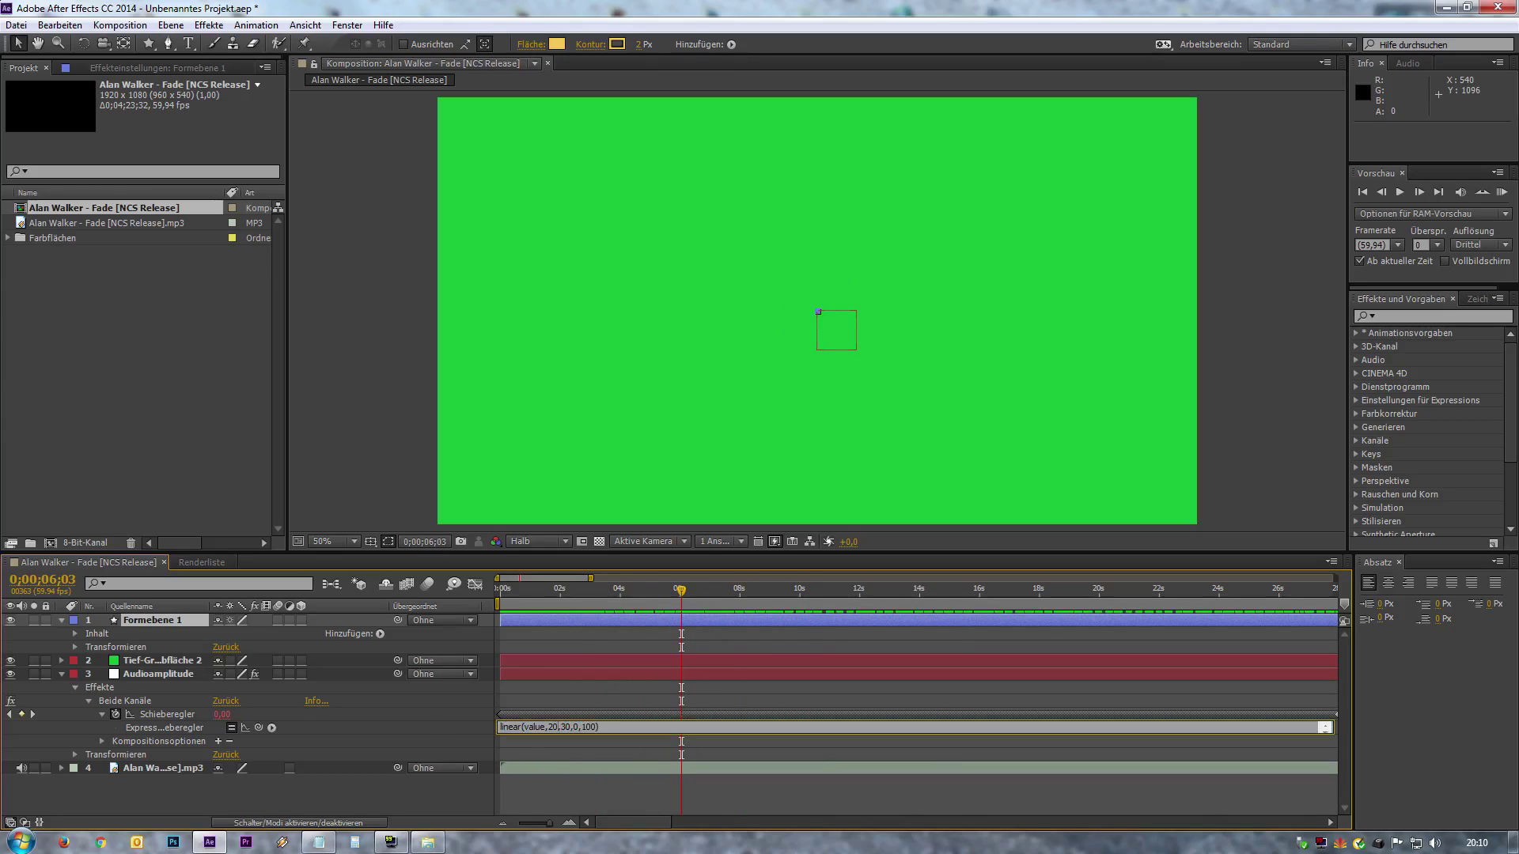
click(182, 715)
click(476, 588)
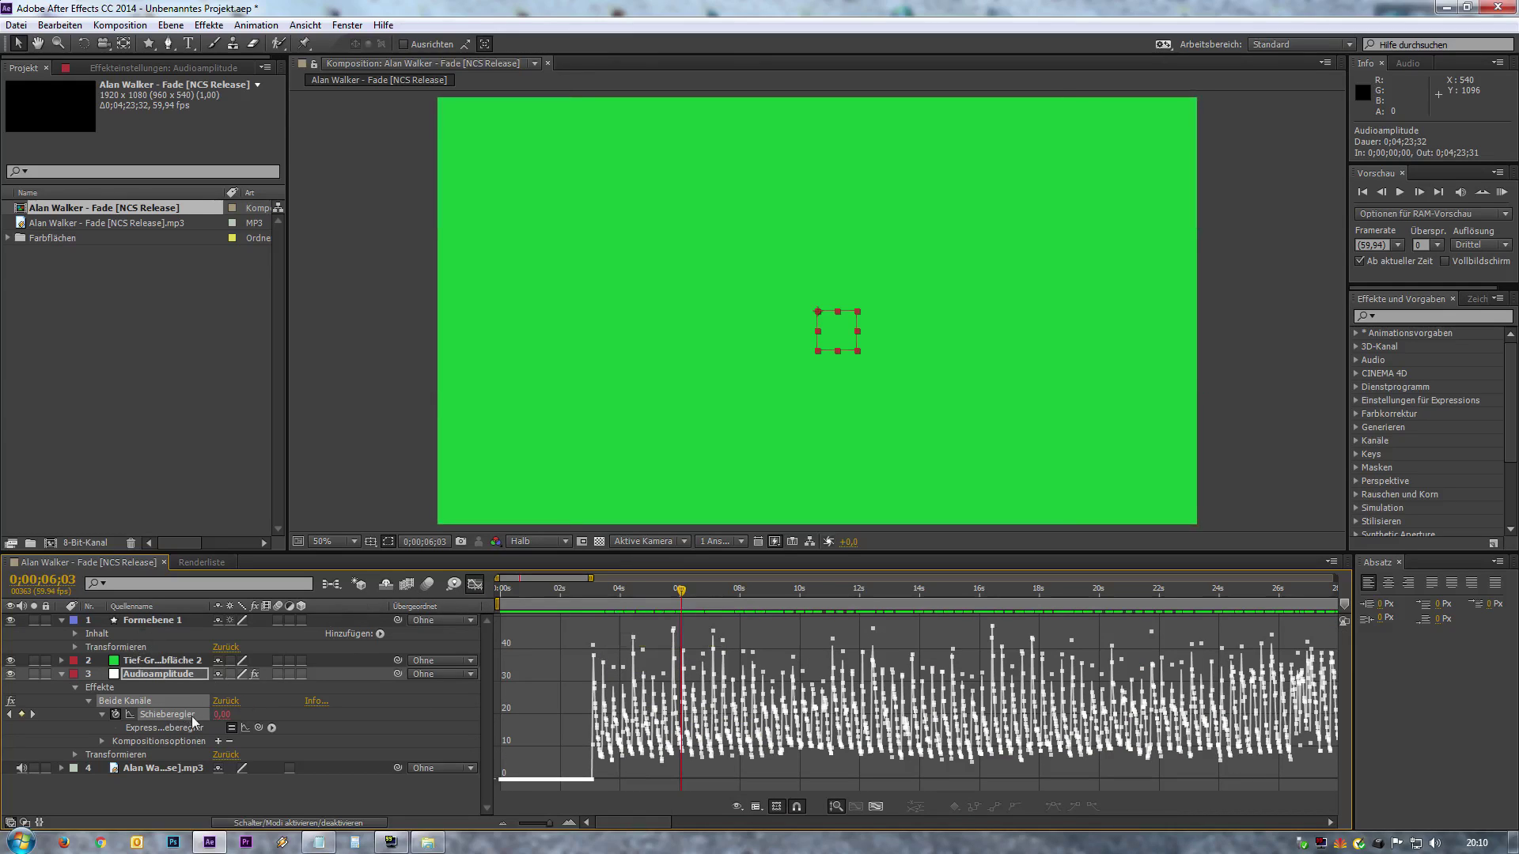
click(159, 714)
Return to layer bars and change the expression's upper input bound from 30 to 40.
click(474, 585)
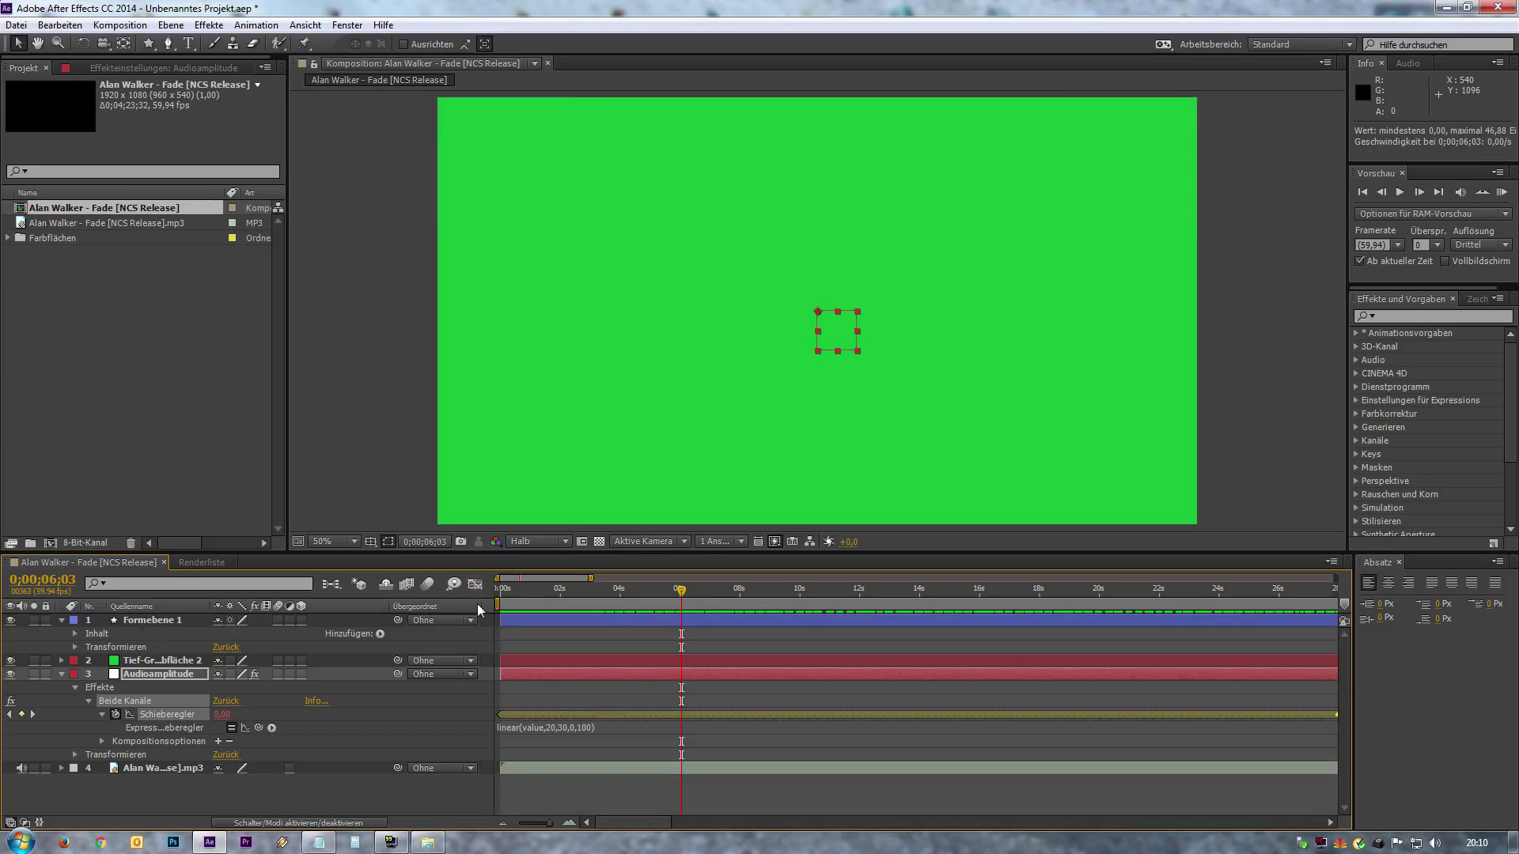
click(566, 728)
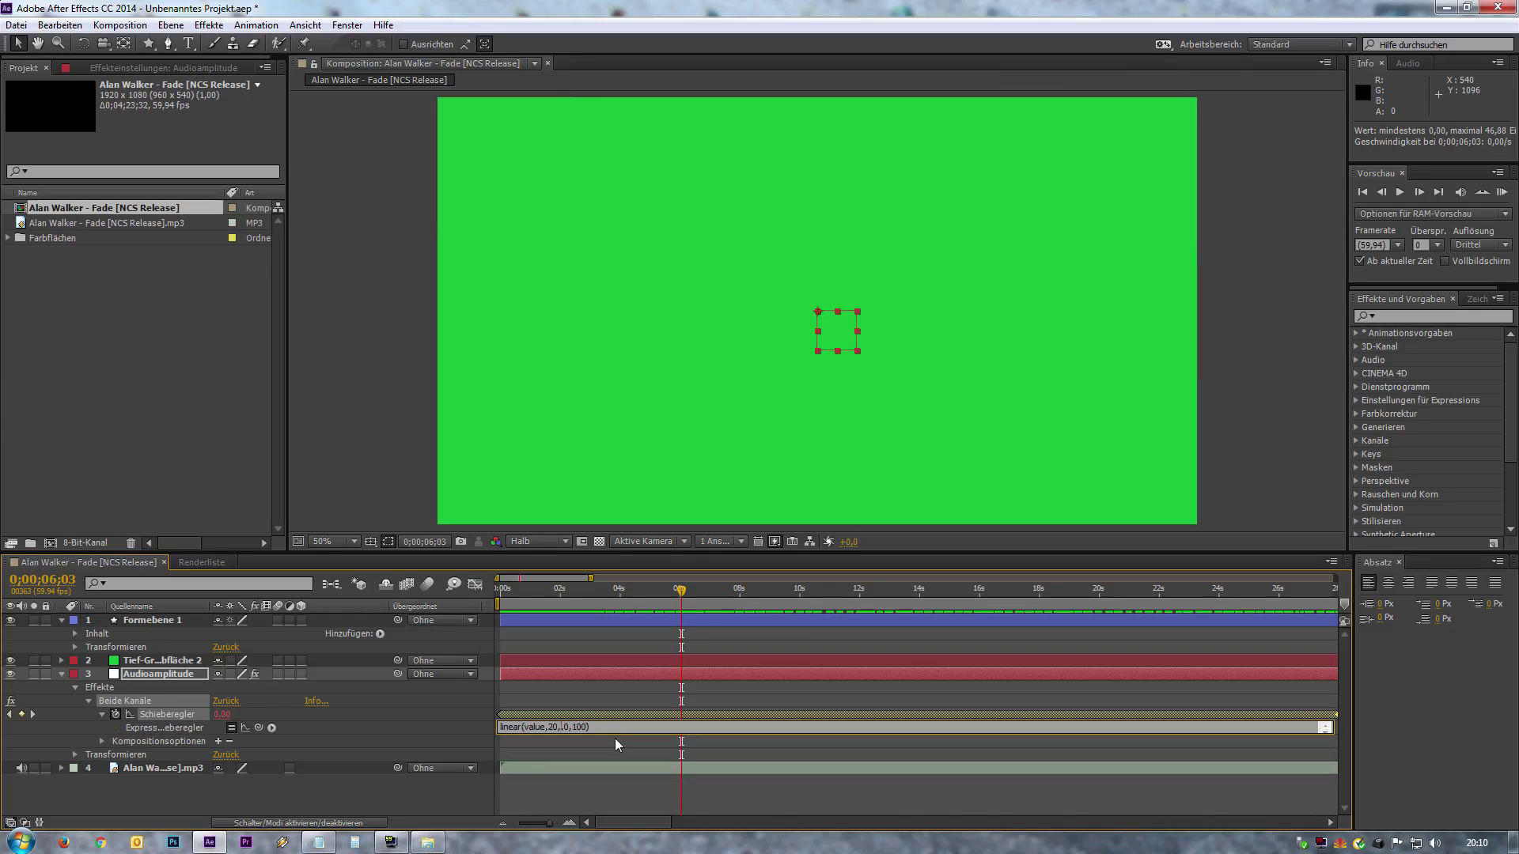
text(40)
Delete the lower bound 20, apply, and dismiss the resulting expression error warnings.
key(BackSpace)
key(BackSpace)
key(KP_Enter)
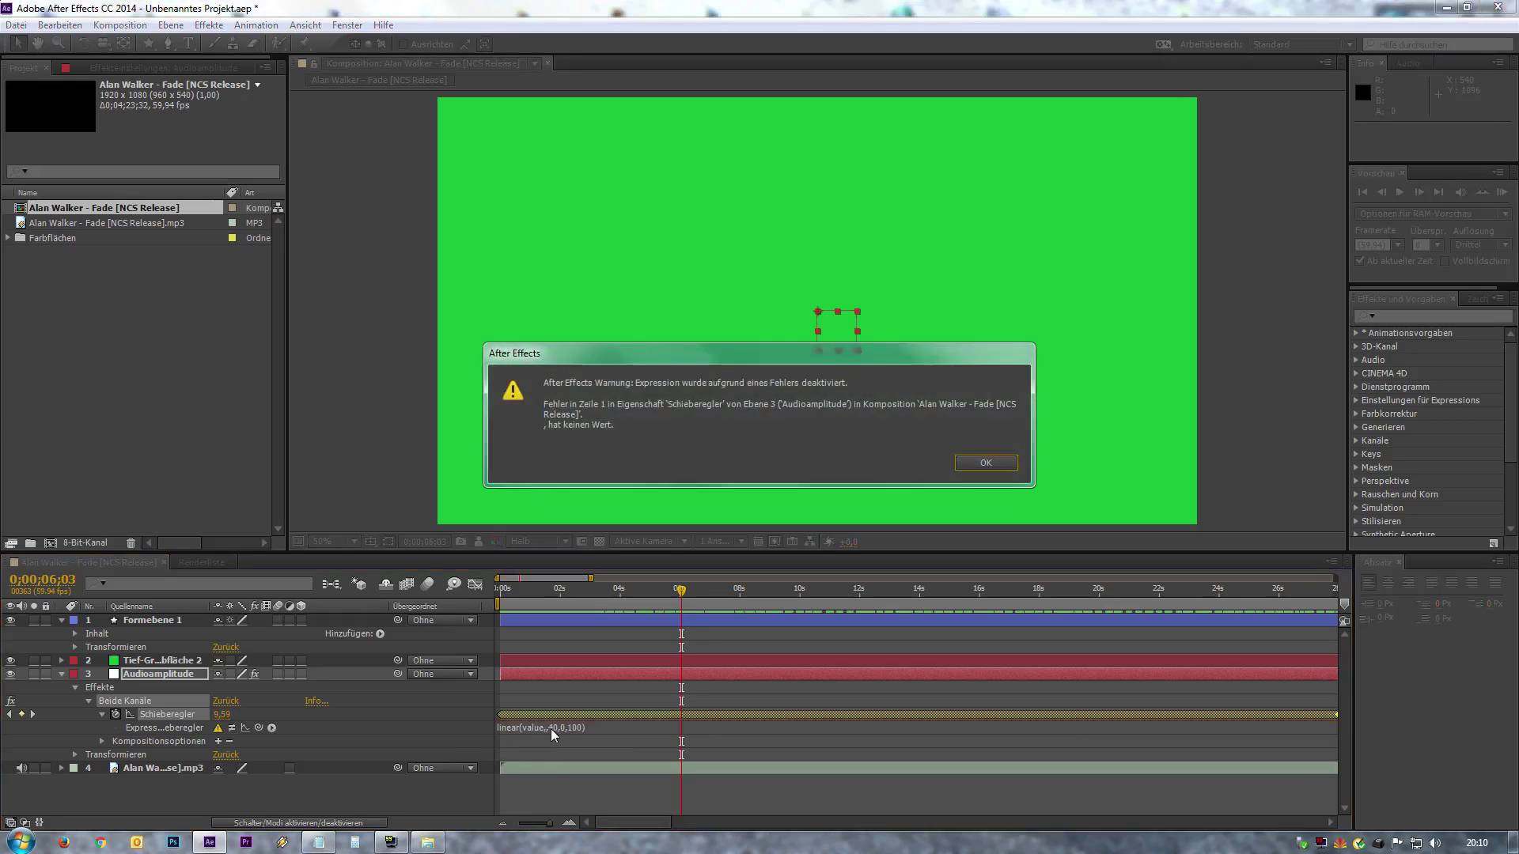
click(981, 464)
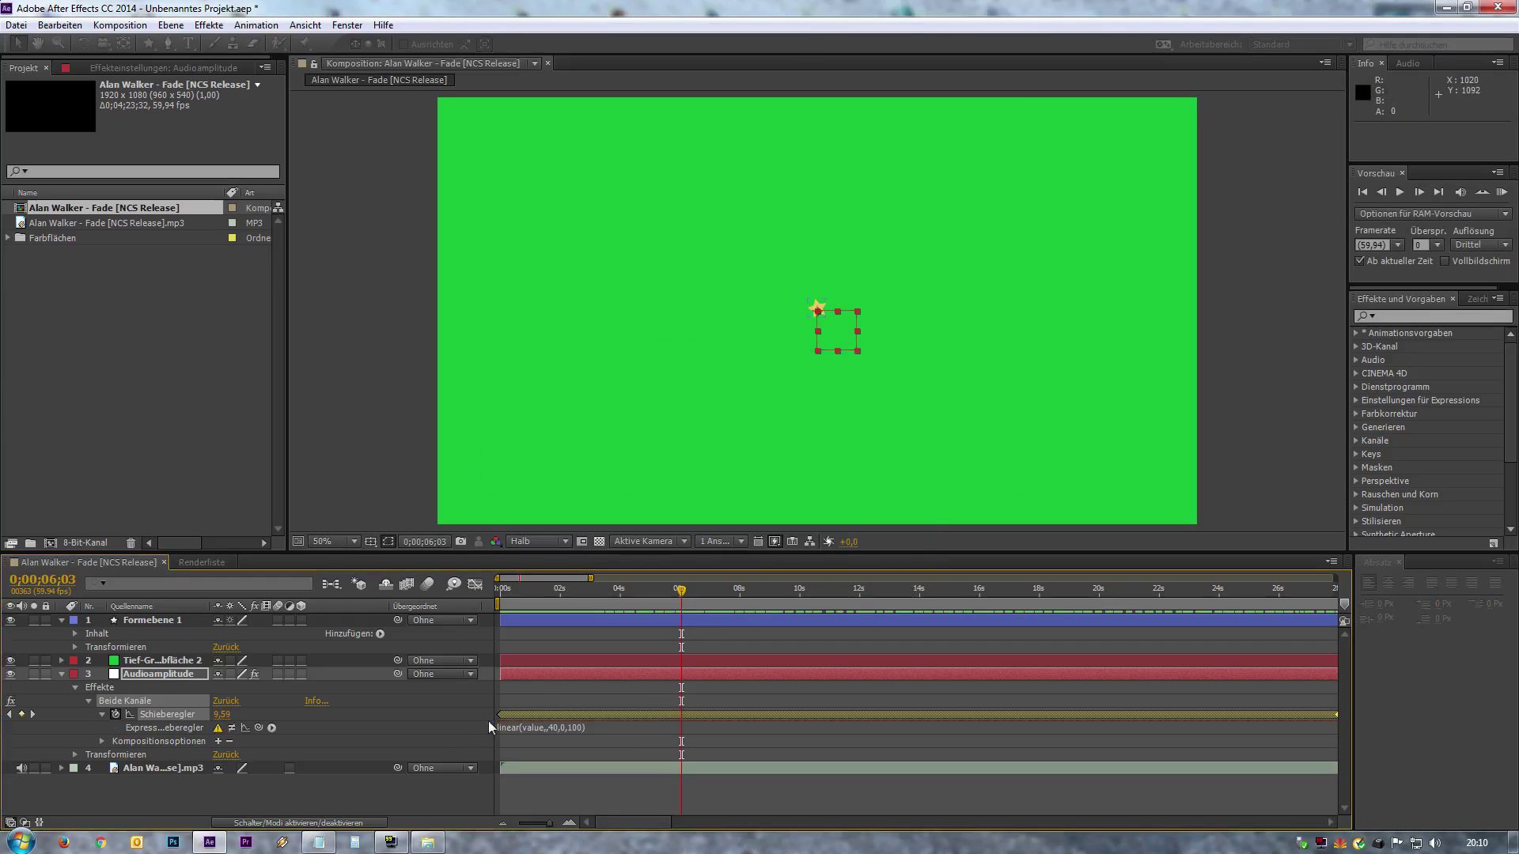
click(546, 727)
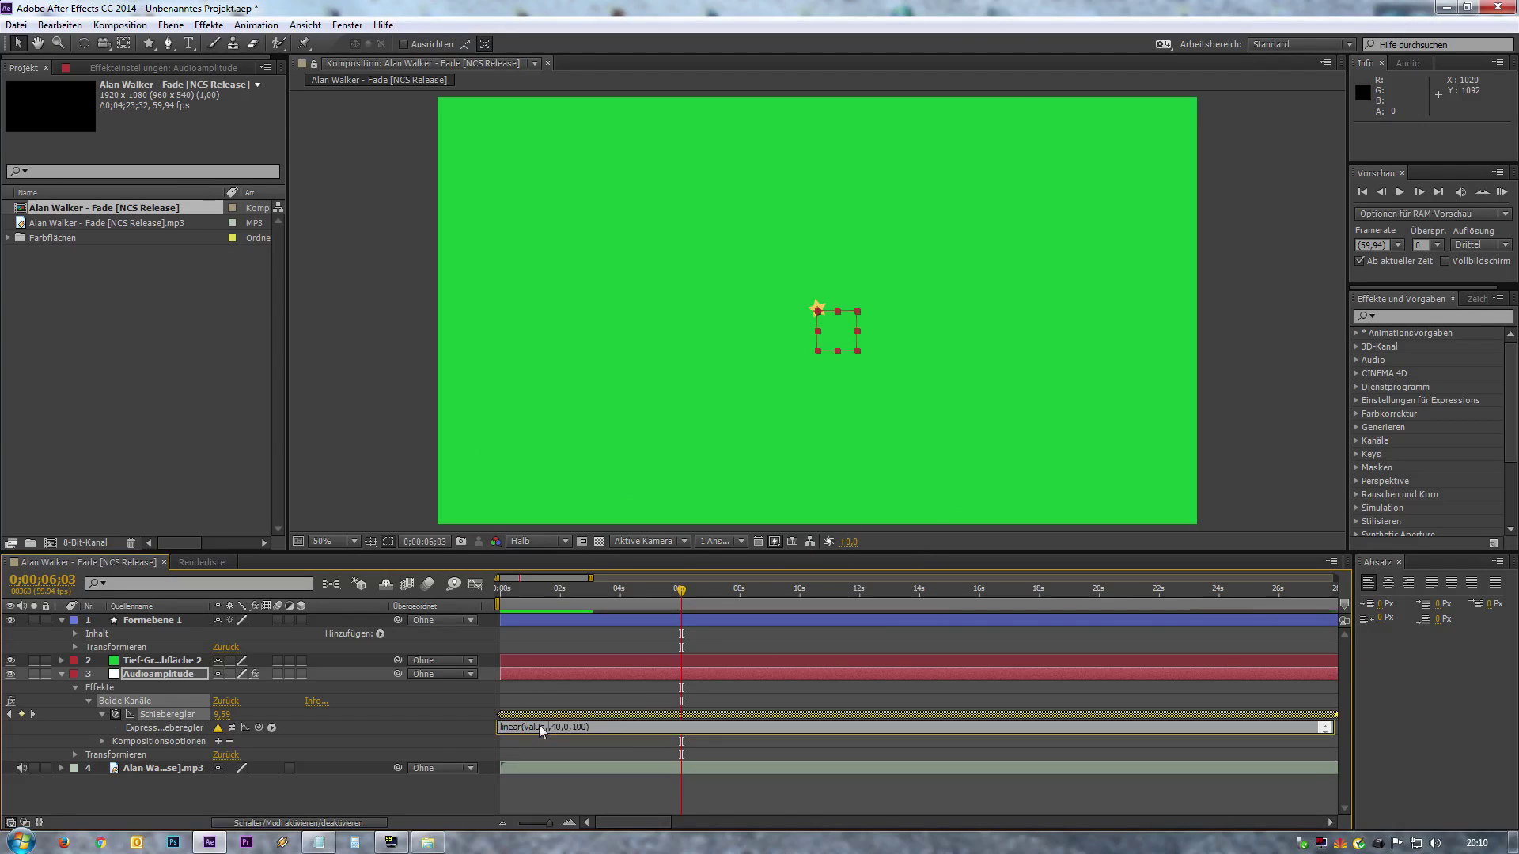
key(KP_Enter)
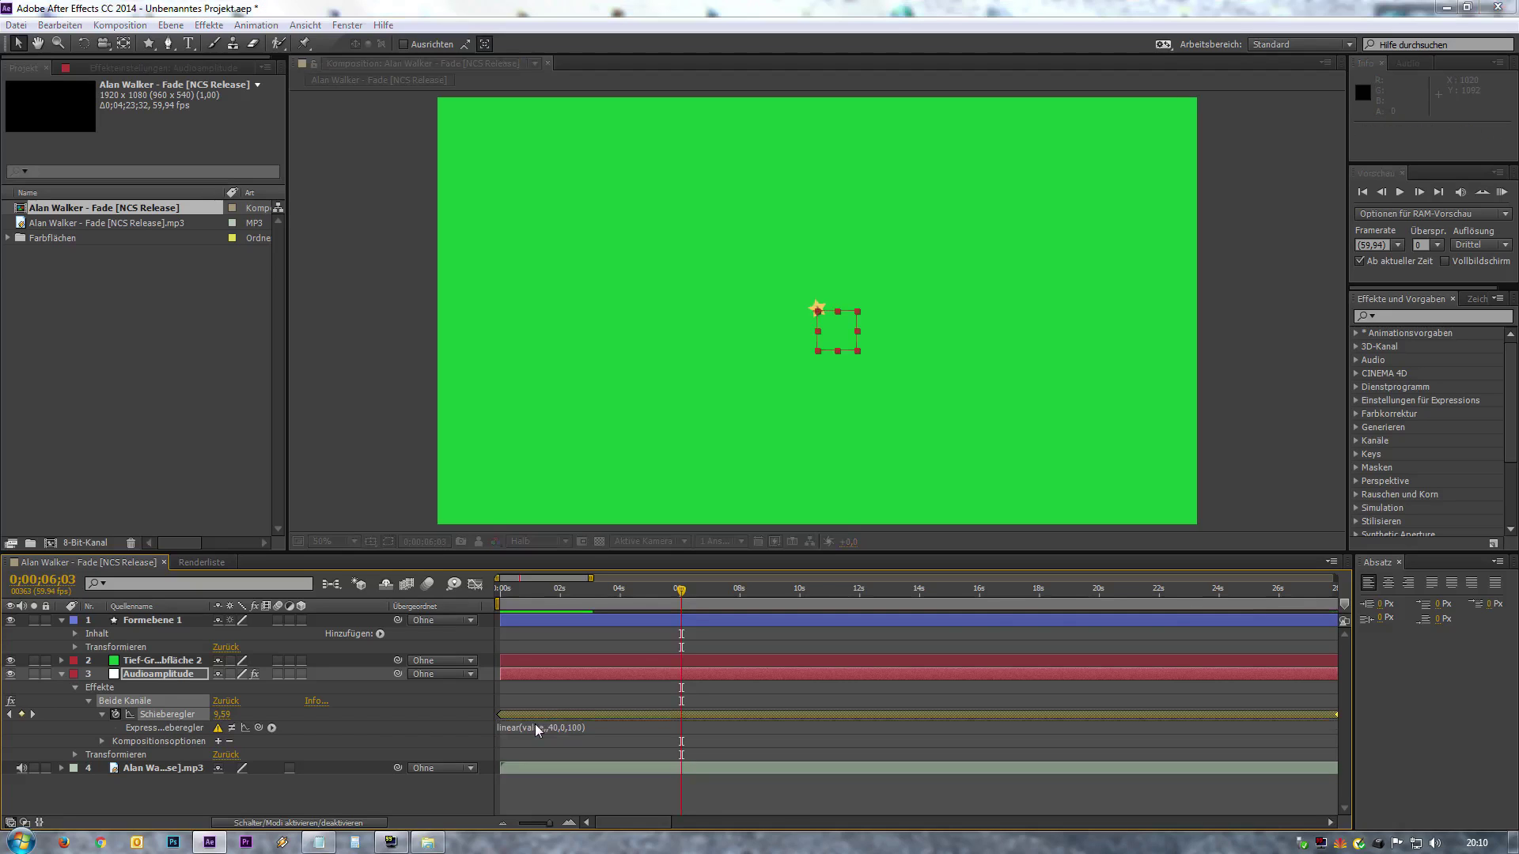
click(986, 464)
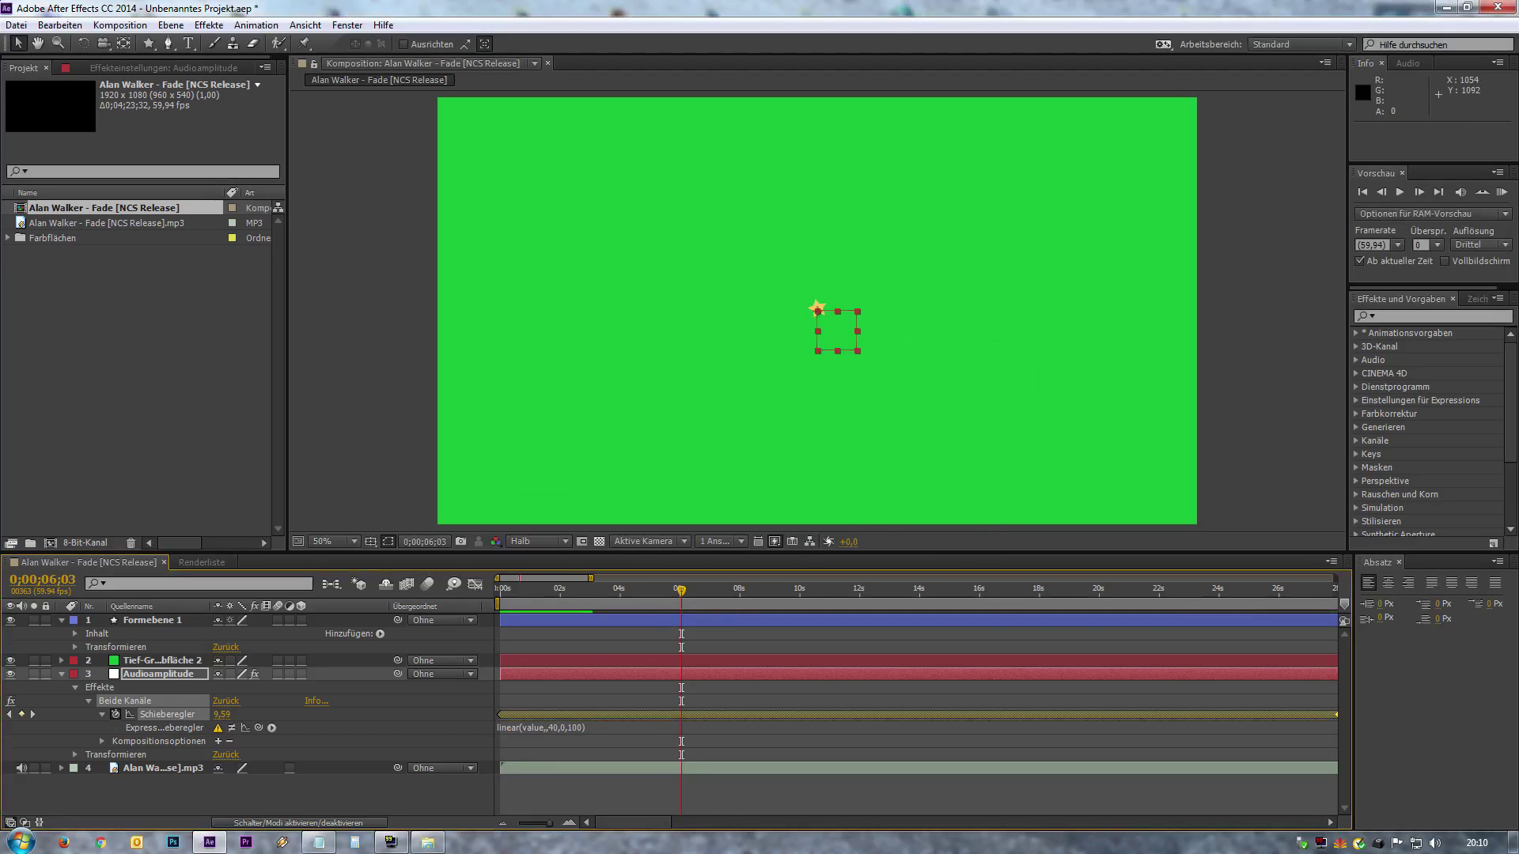
Insert 30 so the expression reads linear(value,30,40,0,100), apply it, and move to about 9 seconds.
click(546, 728)
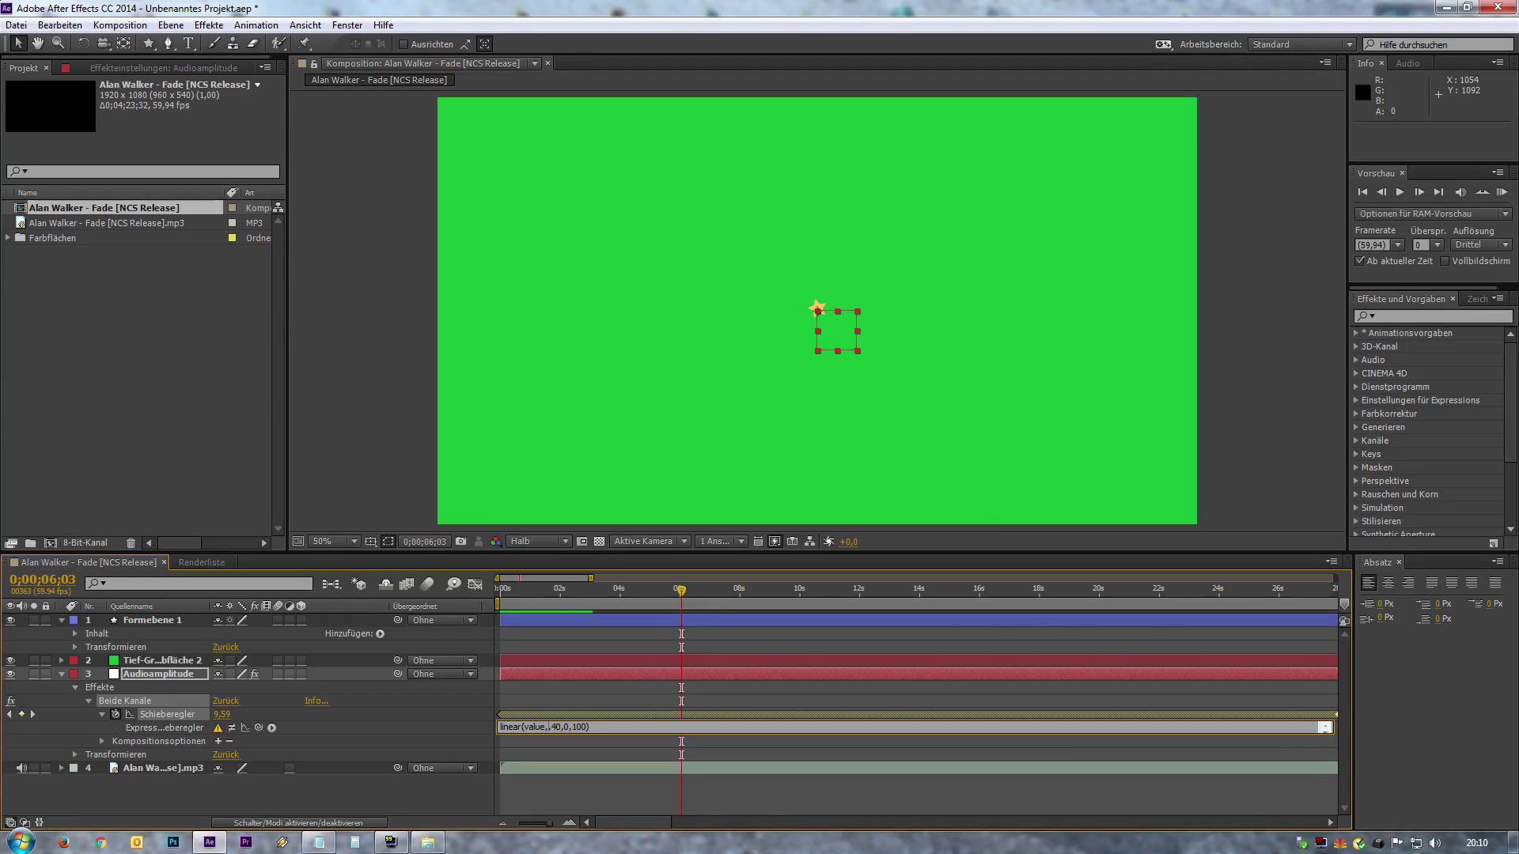
text(30)
click(649, 747)
mouse_move(681, 590)
mouse_down()
mouse_move(549, 589)
mouse_move(933, 604)
mouse_move(776, 606)
mouse_up()
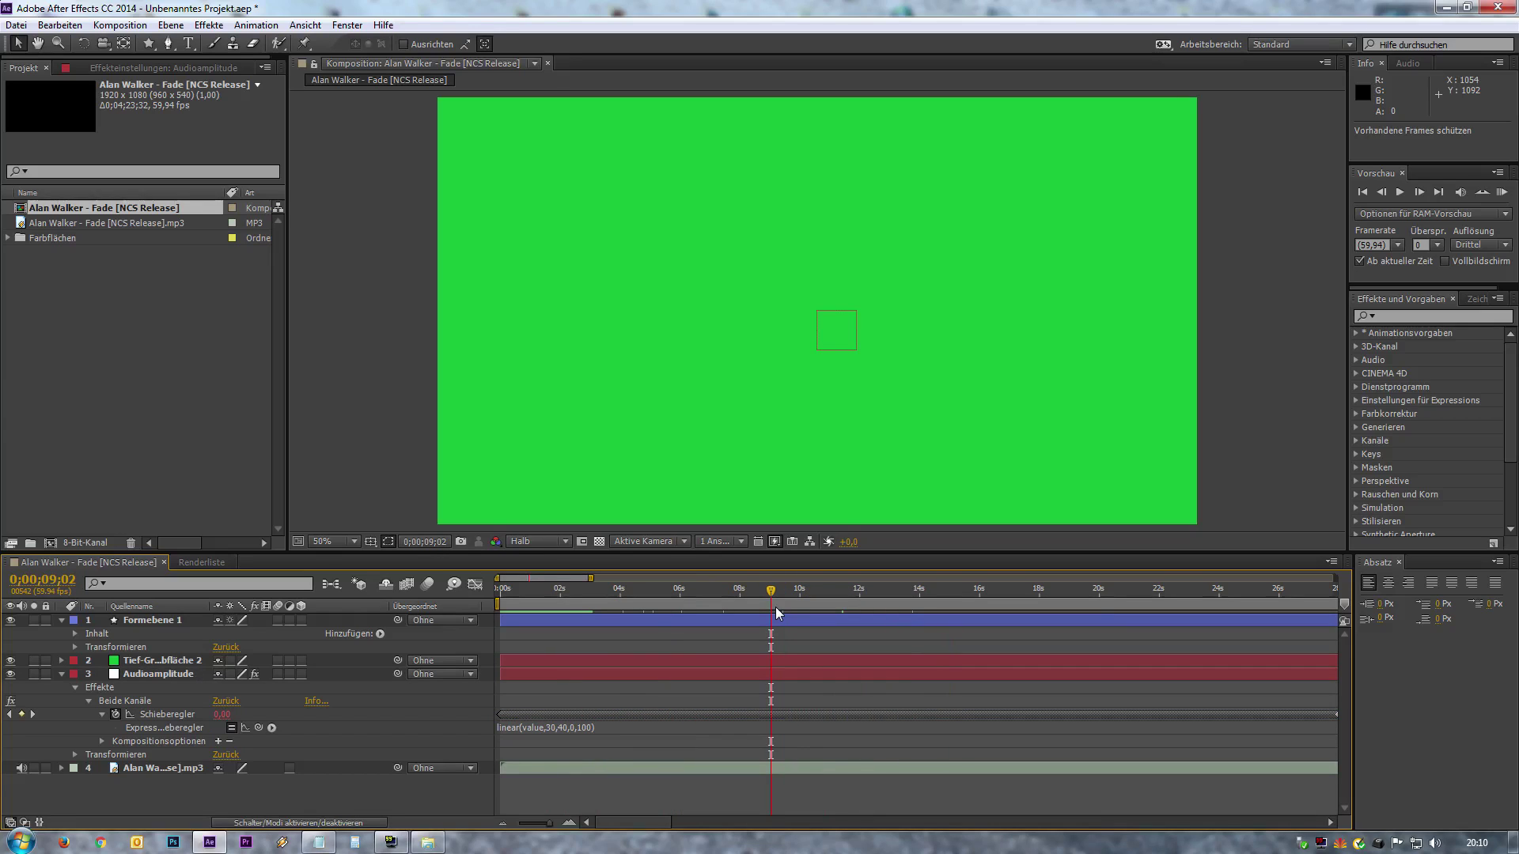
key(KP_0)
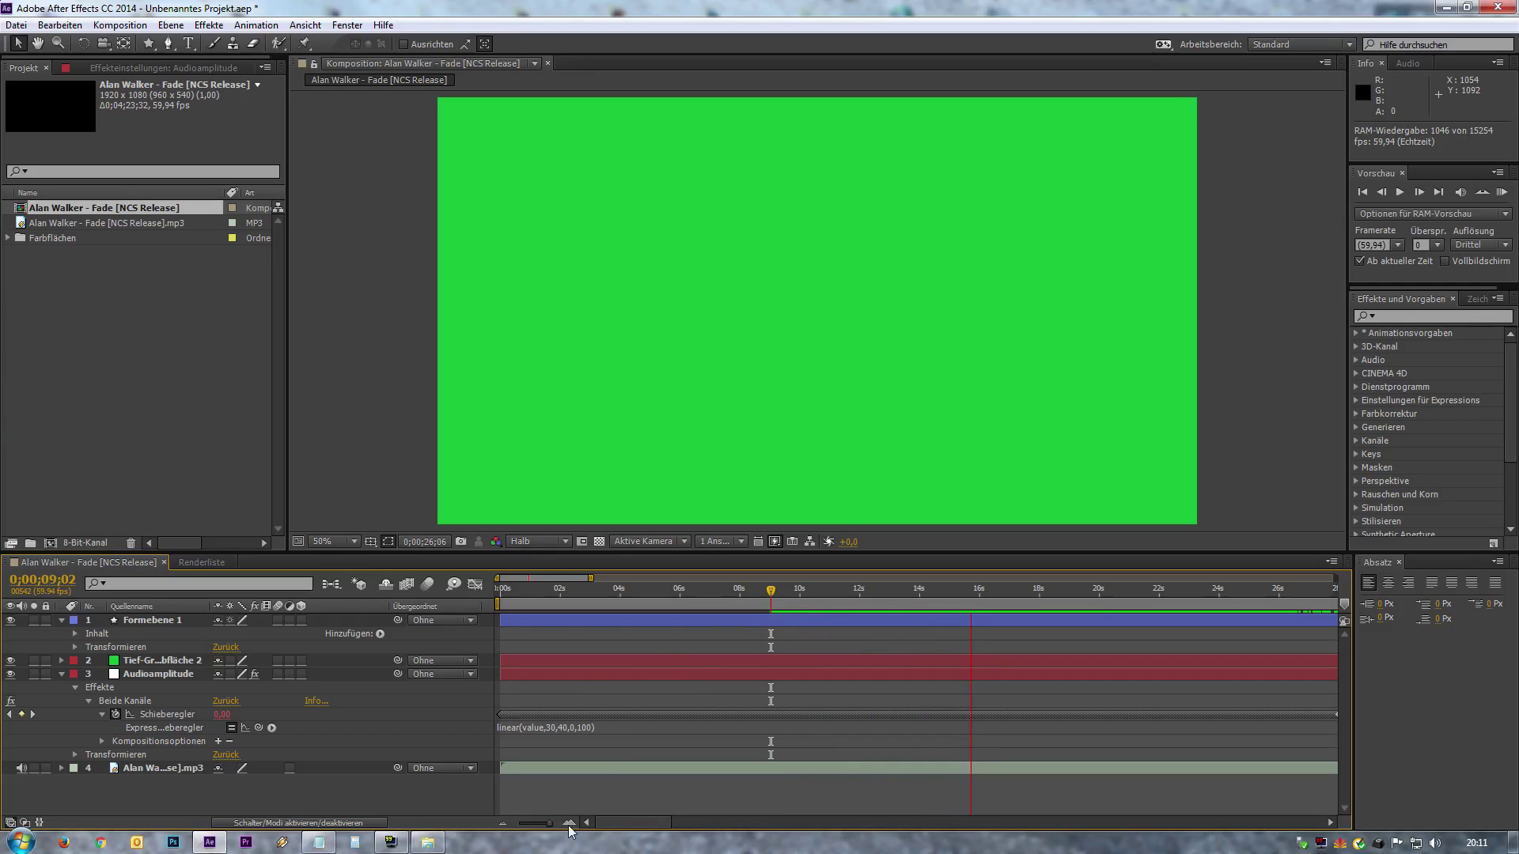
key(space)
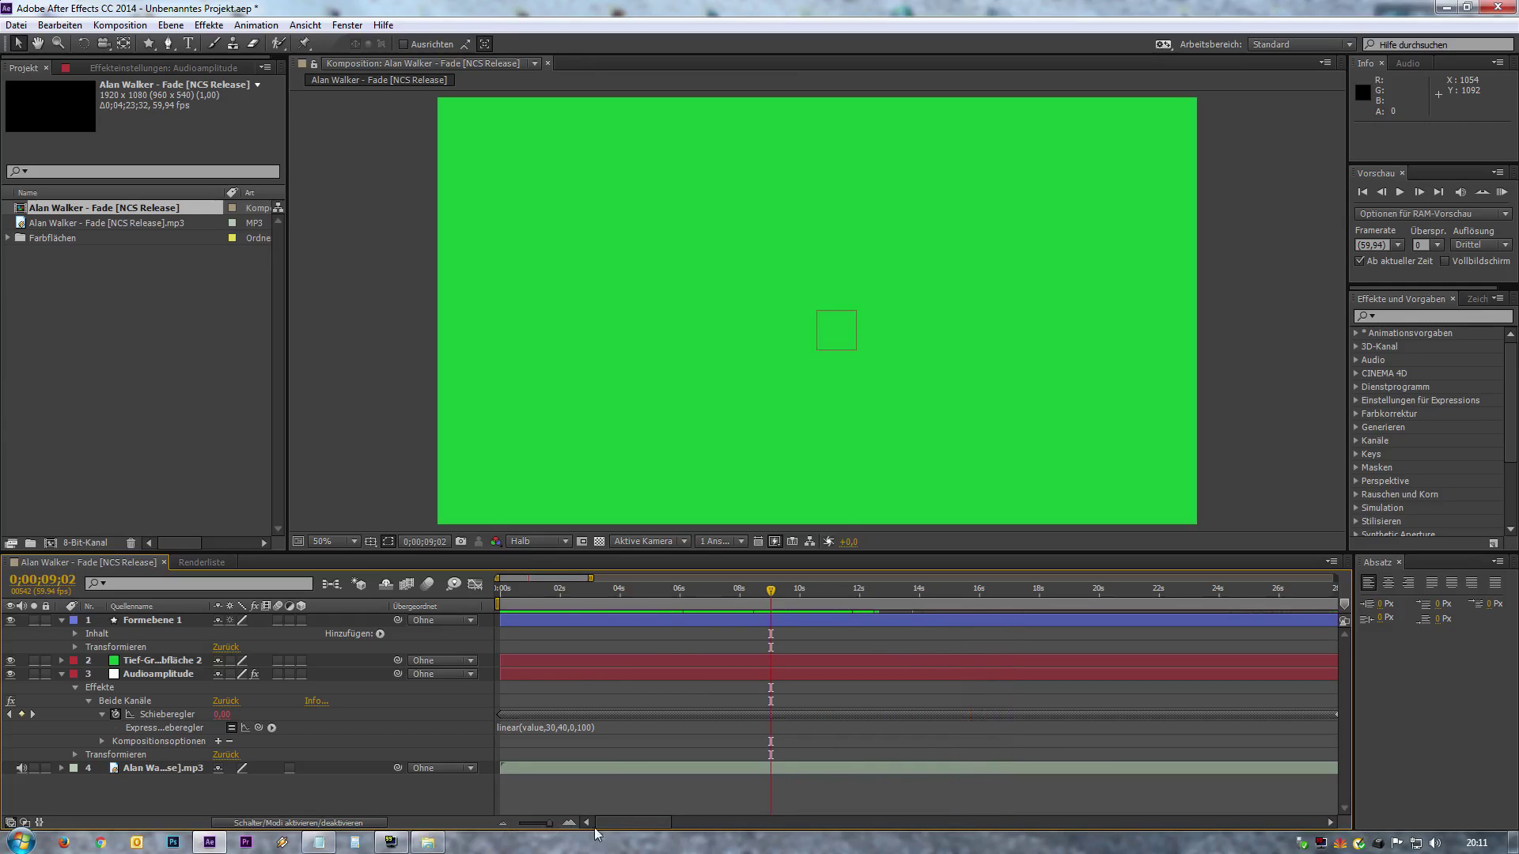
drag(551, 829, 539, 830)
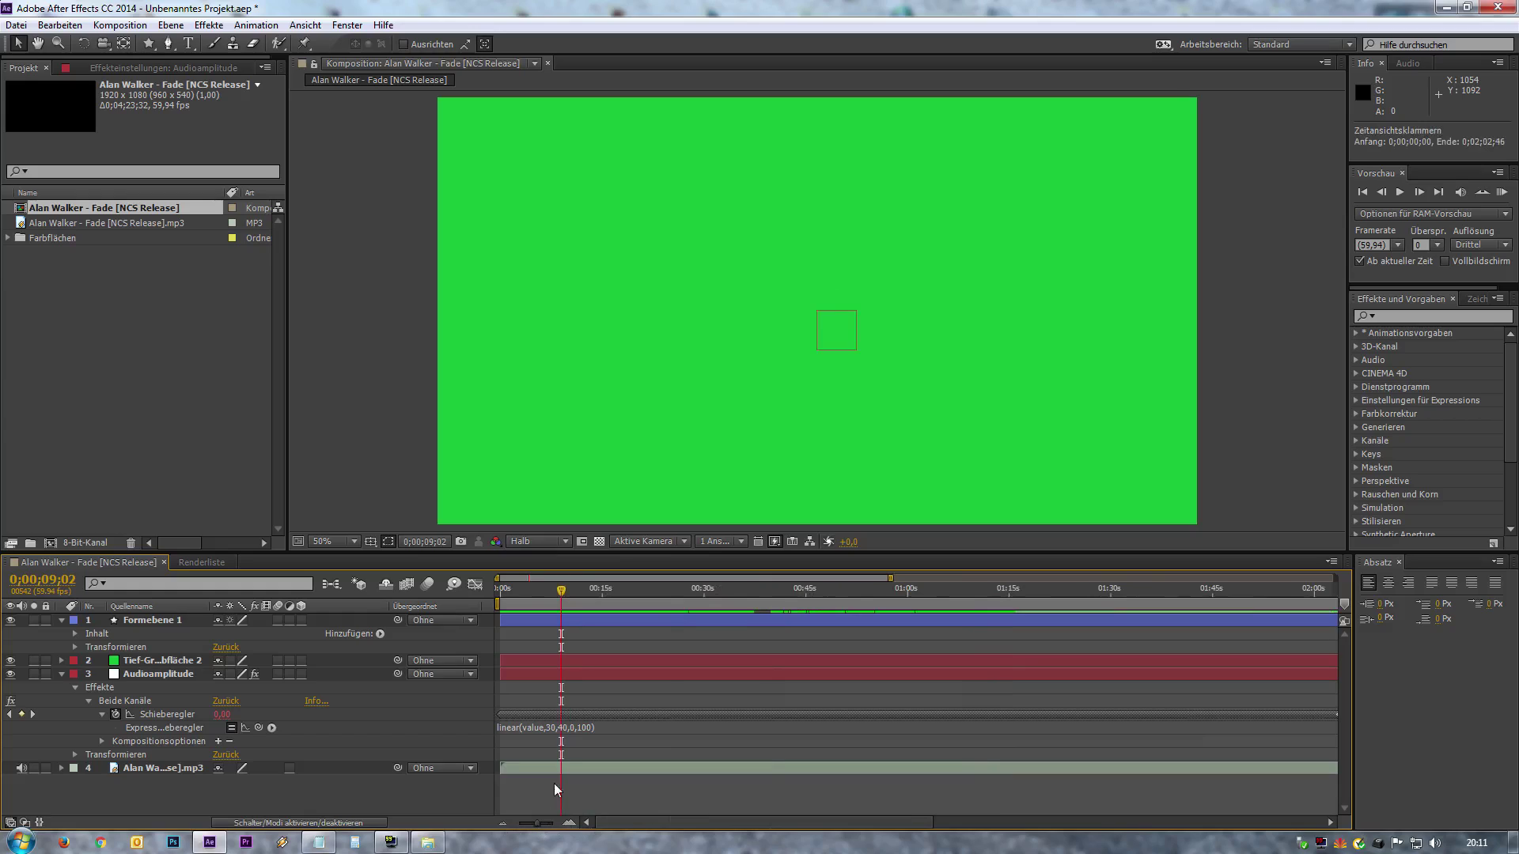
mouse_move(684, 605)
mouse_down()
mouse_move(905, 606)
mouse_move(767, 611)
mouse_up()
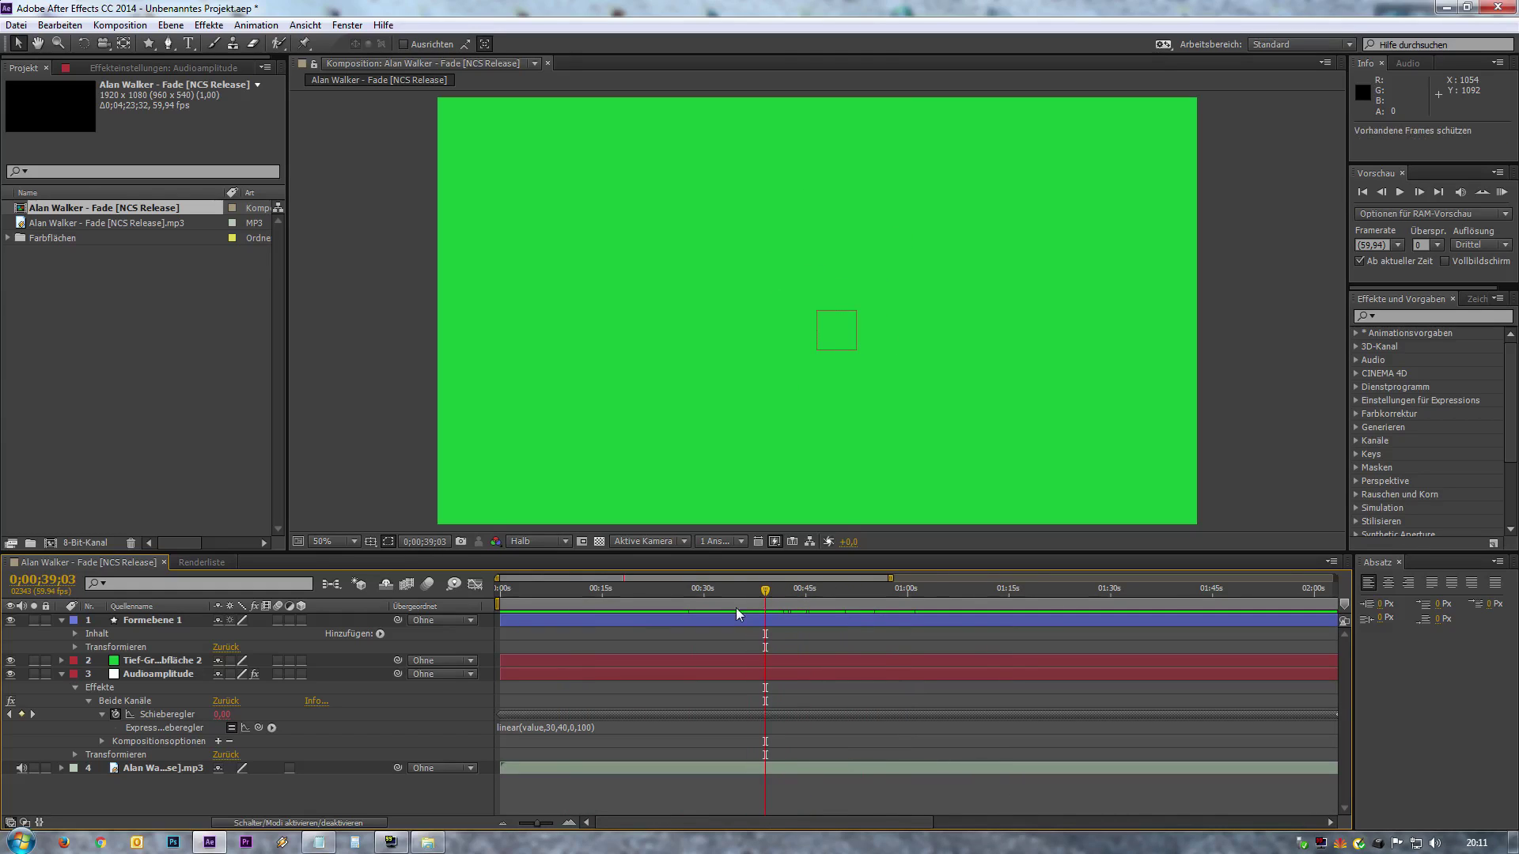
key(KP_0)
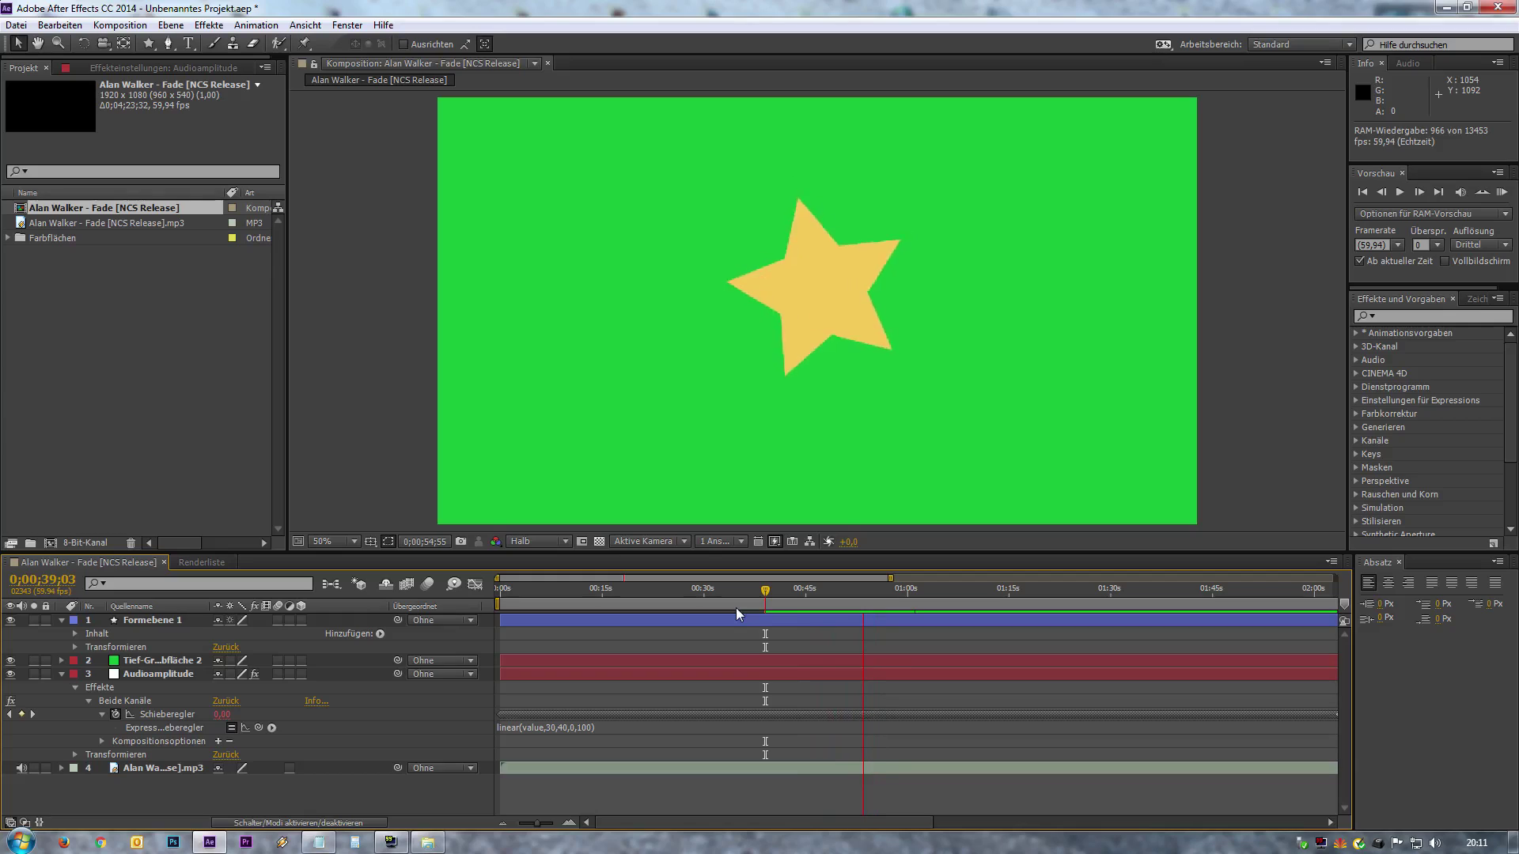
key(space)
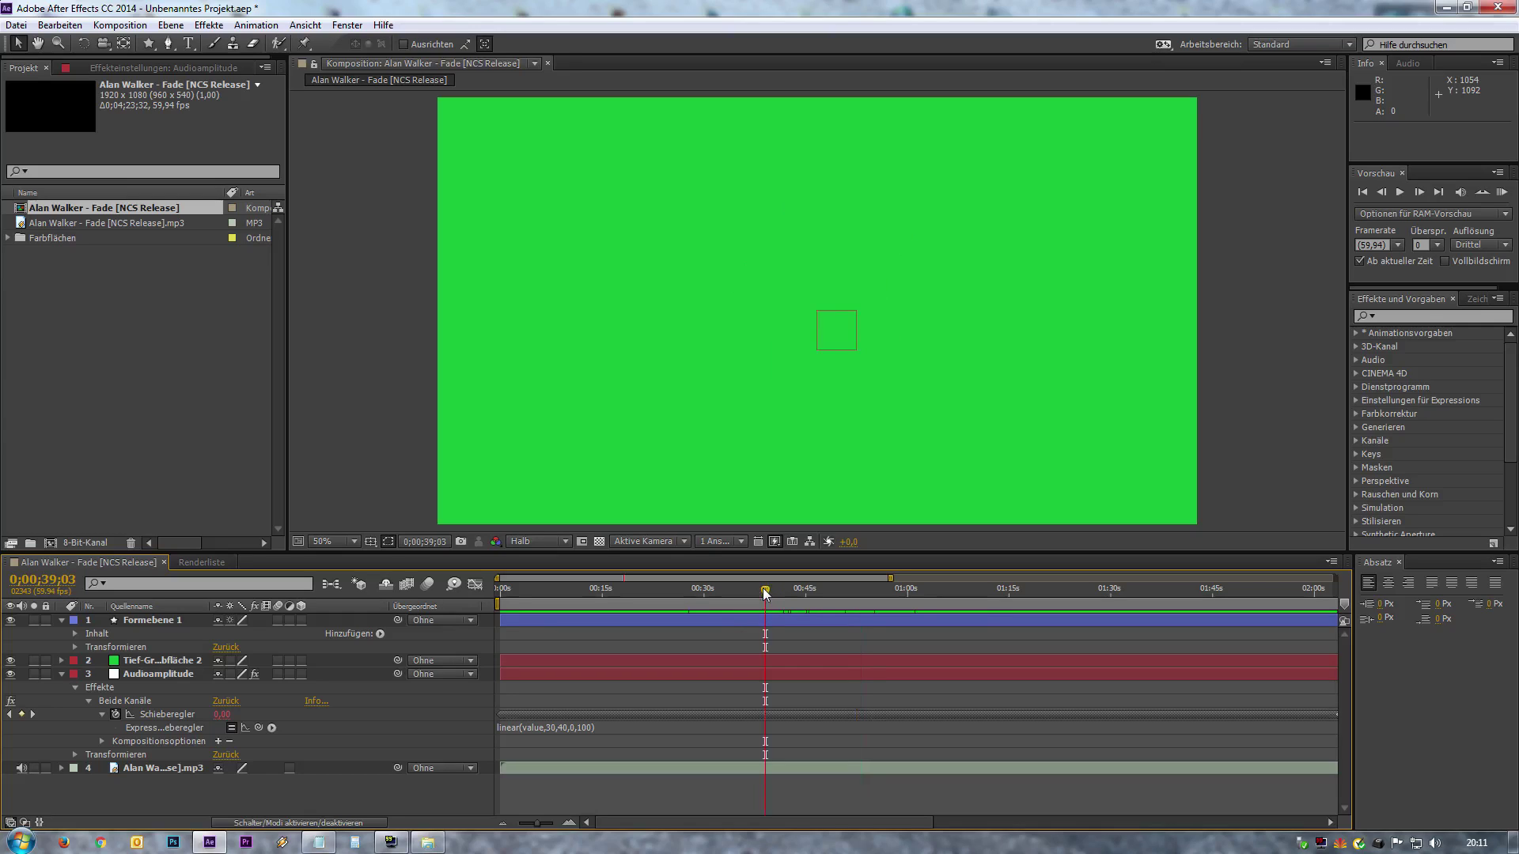
drag(766, 592, 747, 592)
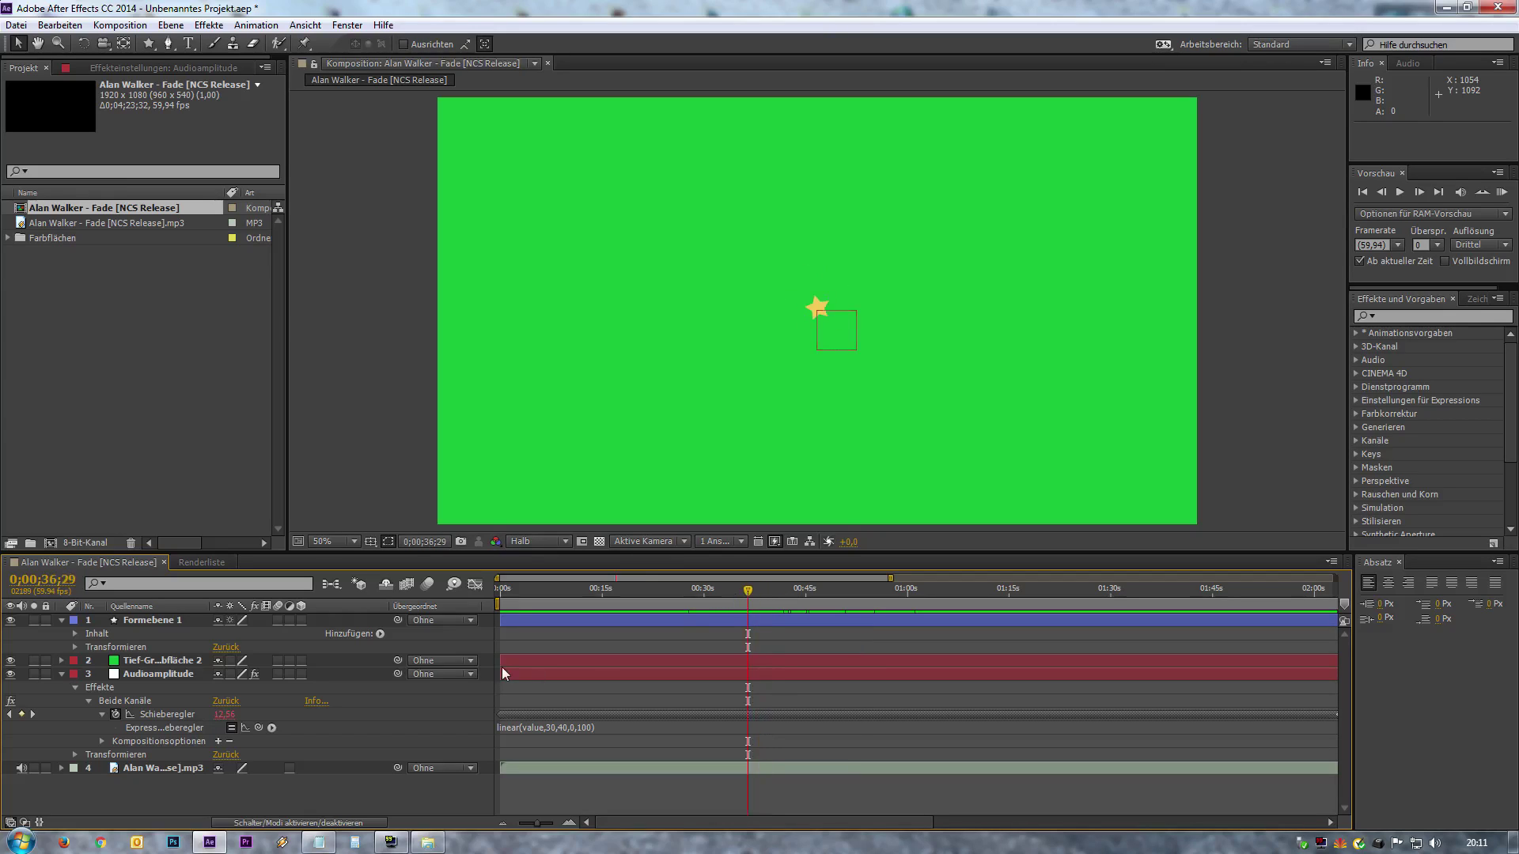